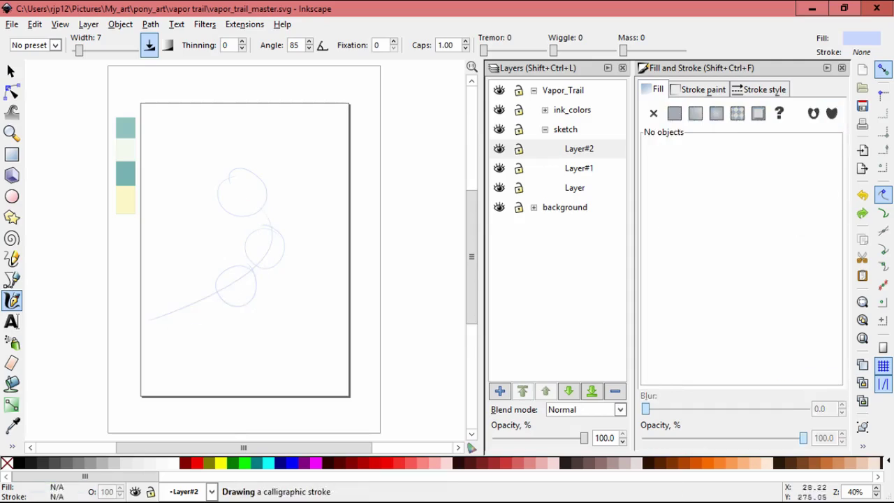
- Add a new layer above Layer#2 and sketch the right wing's arm line and its first long feather
key("shift+ctrl+n")
key("Return")
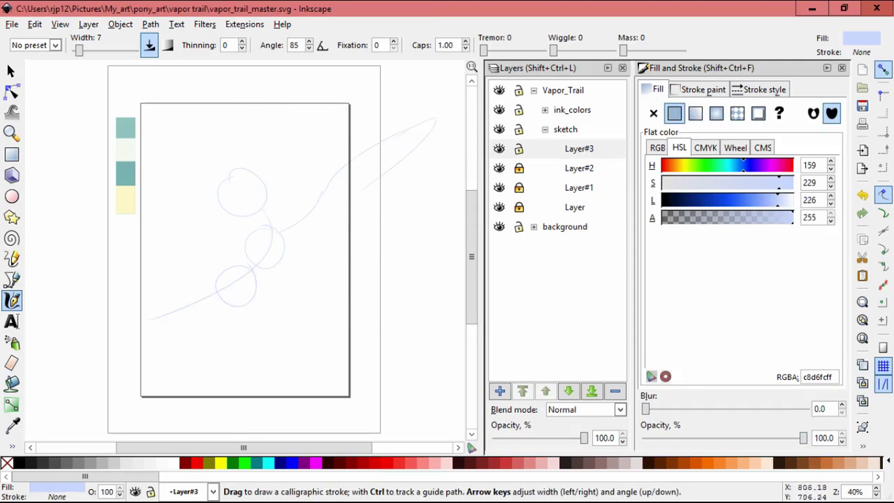
left_click_drag(433, 120, 362, 188)
- Group copies of the long feather's strokes and rotate one about 19° clockwise below the original as further wing feathers
key("s")
key("ctrl+a")
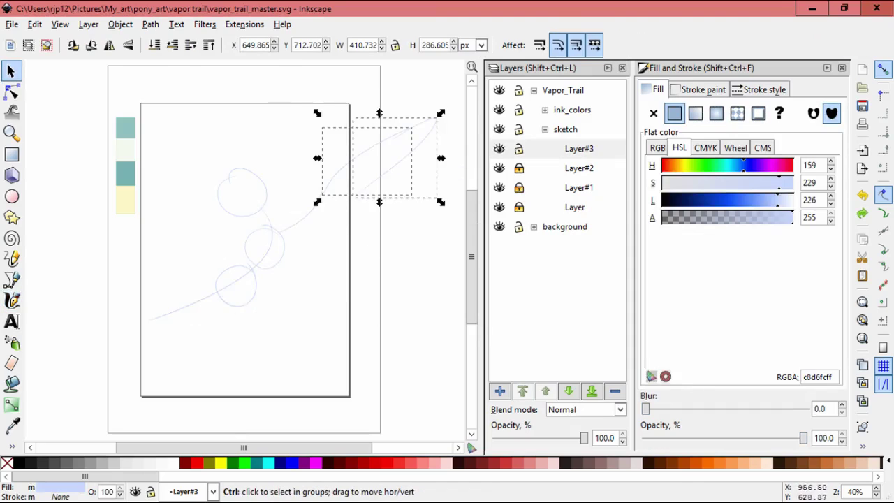
left_click_drag(387, 198, 383, 187)
left_click(382, 187)
left_click_drag(443, 144, 454, 166)
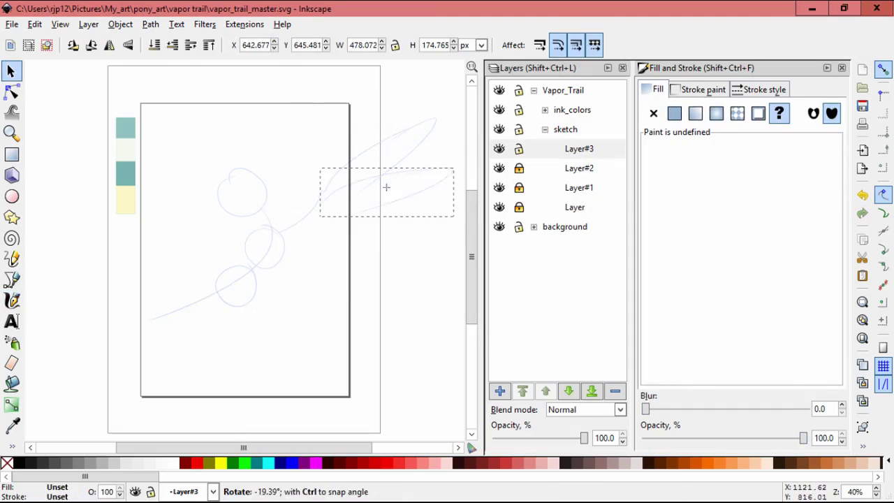
left_click_drag(317, 168, 208, 180)
left_click_drag(361, 182, 357, 194)
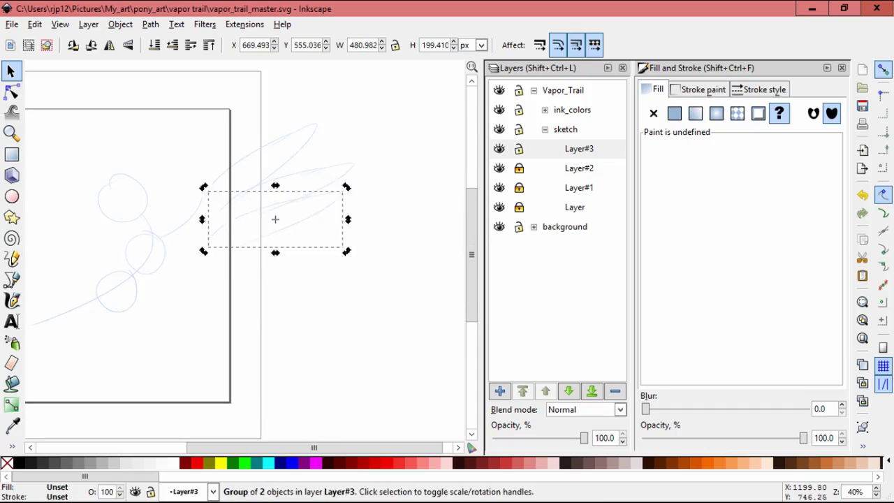
- Rotate and position the long feather copies so that three feathers fan downward along the wing
scroll(280, 226, "left", 3)
left_click_drag(230, 144, 420, 279)
left_click_drag(250, 253, 256, 243)
left_click_drag(315, 203, 309, 191)
key("Escape")
left_click_drag(373, 208, 377, 217)
key("Escape")
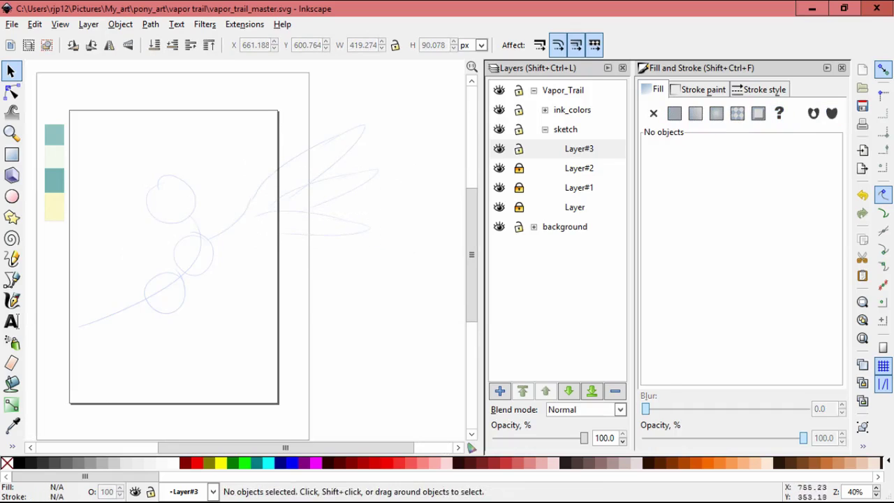
- Sketch shorter curved feathers beneath the long ones along the wing's lower edge
key("b")
key("c")
mouse_move(311, 246)
left_mouse_down()
mouse_move(238, 265)
mouse_move(311, 248)
left_mouse_up()
key("Escape")
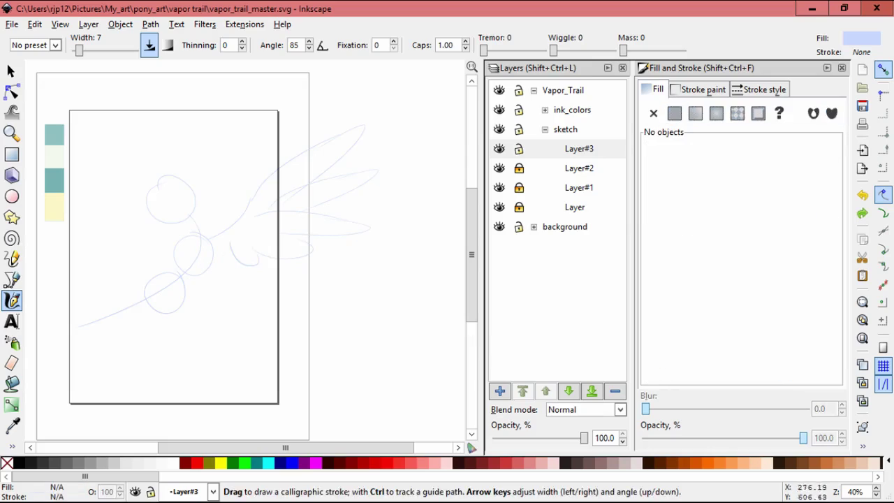
- Skew and scale copies of the short curved feather to fill the wing's base next to the torso
key("s")
left_click(230, 273)
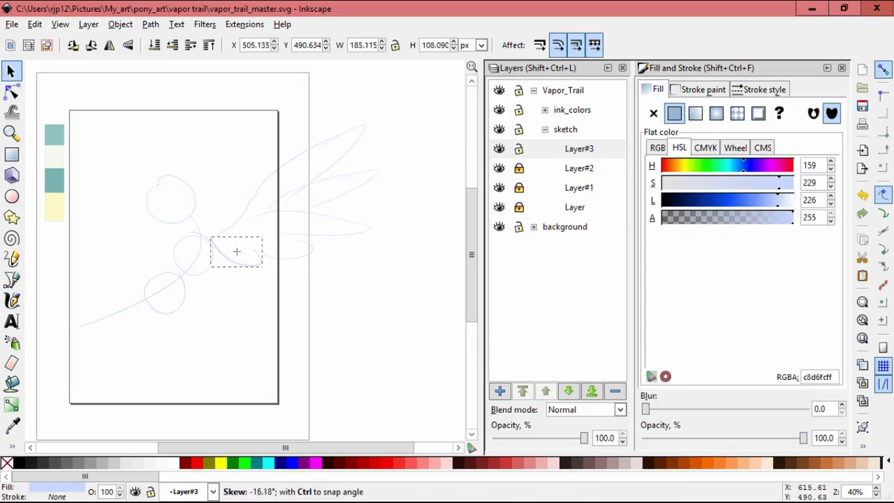
left_click_drag(278, 272, 211, 238)
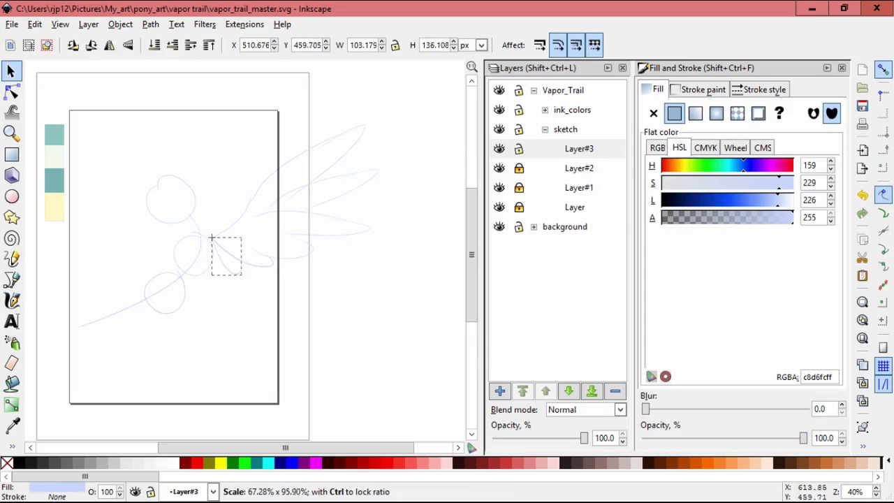
key("Escape")
- Add a mirrored copy of the whole wing on the left at about 63% width and shift the head circle slightly right
key("ctrl+a")
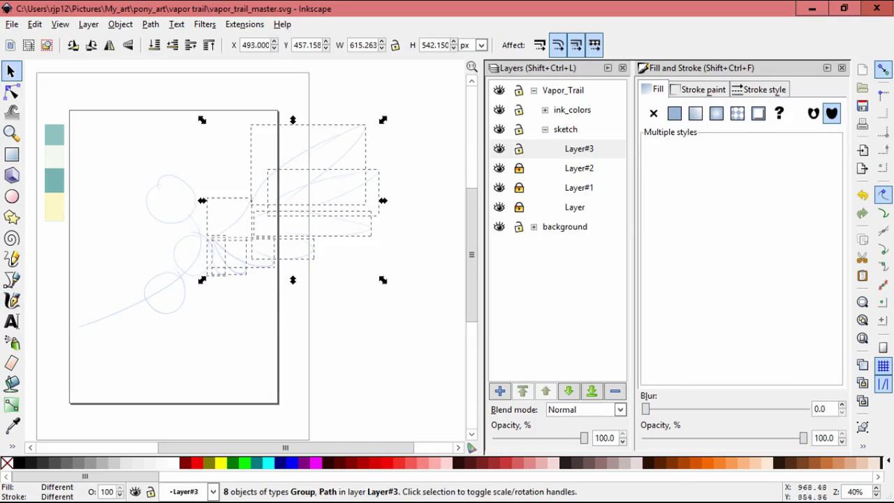
left_click_drag(292, 200, 42, 183)
left_click_drag(130, 183, 303, 203)
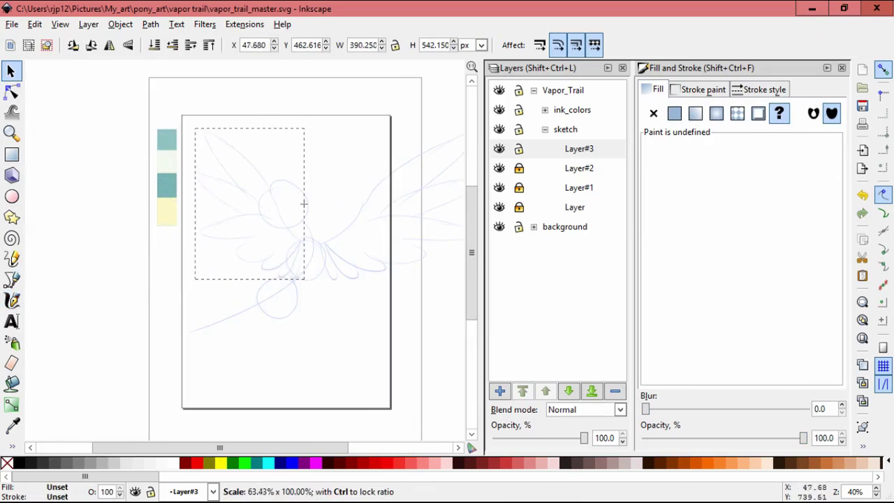
left_click_drag(223, 203, 140, 193)
key("Escape")
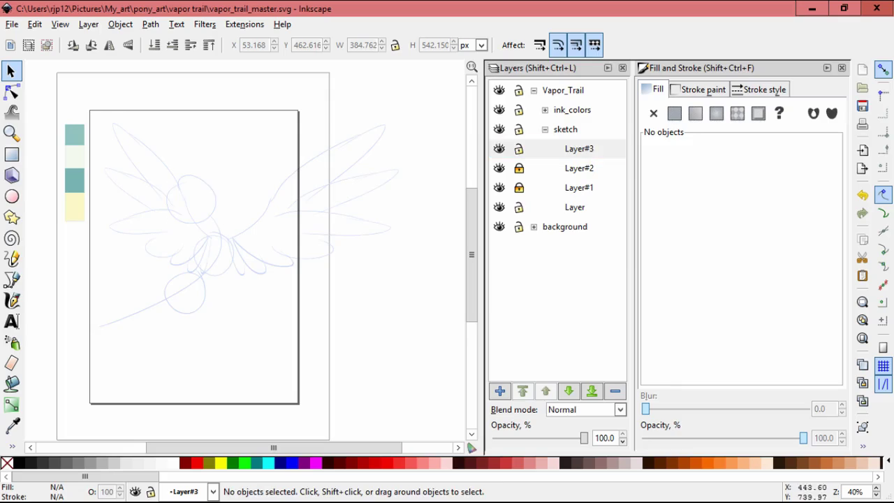
left_click(202, 199)
- Lock the wing layer, Layer#3, and add a new layer directly beneath it
left_click(579, 149)
left_click(519, 149)
key("ctrl+shift+n")
key("Return")
key("c")
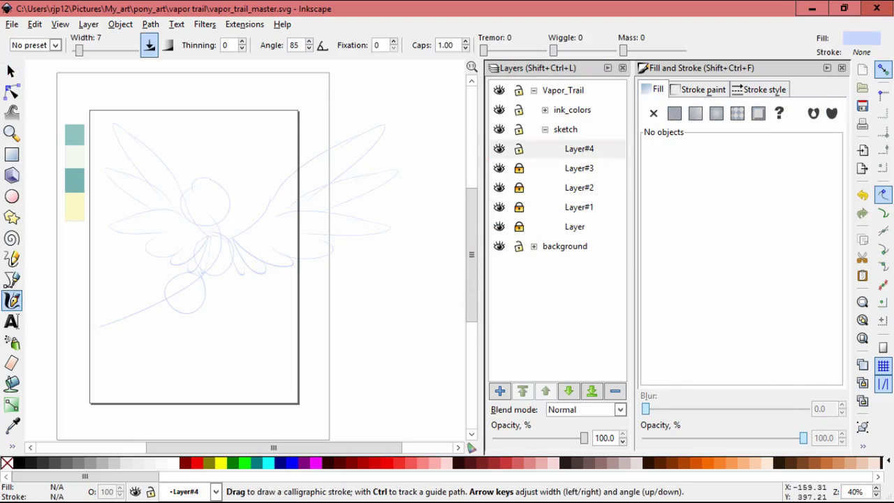
left_click(579, 148)
key("shift+Page_Down")
key("shift+Page_Down")
key("shift+Page_Up")
- Sketch the torso outline with calligraphic strokes joining the chest and hip circles, including the line up to the neck
scroll(160, 276, "up", 2)
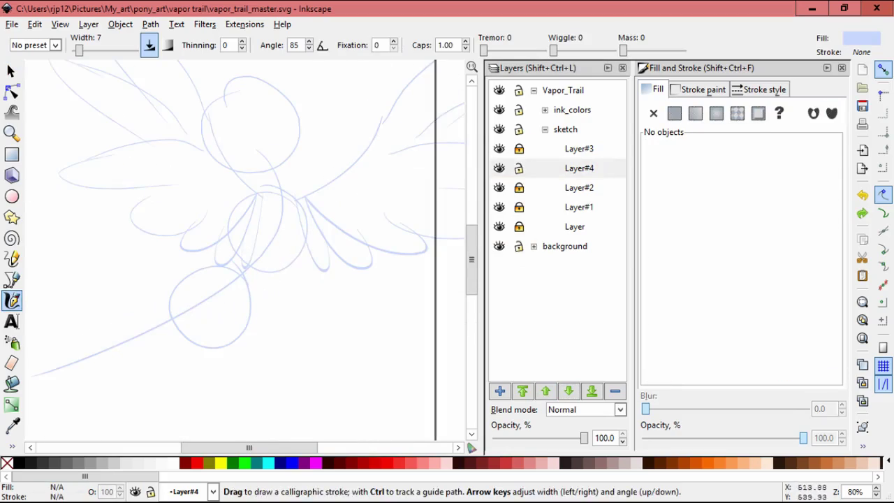
left_click_drag(306, 234, 206, 344)
left_click_drag(235, 202, 155, 315)
left_click_drag(197, 342, 242, 344)
mouse_move(300, 236)
left_mouse_down()
mouse_move(281, 275)
mouse_move(231, 328)
left_mouse_up()
left_click_drag(259, 299, 210, 336)
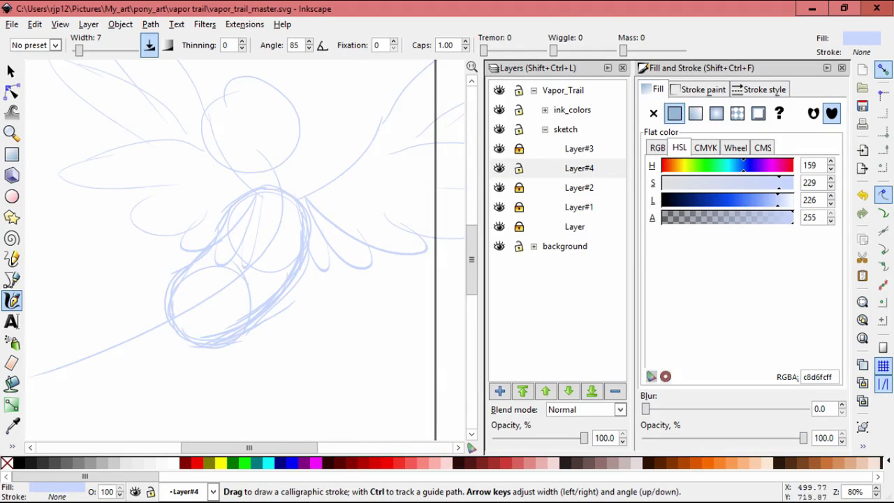
scroll(238, 252, "down", 3)
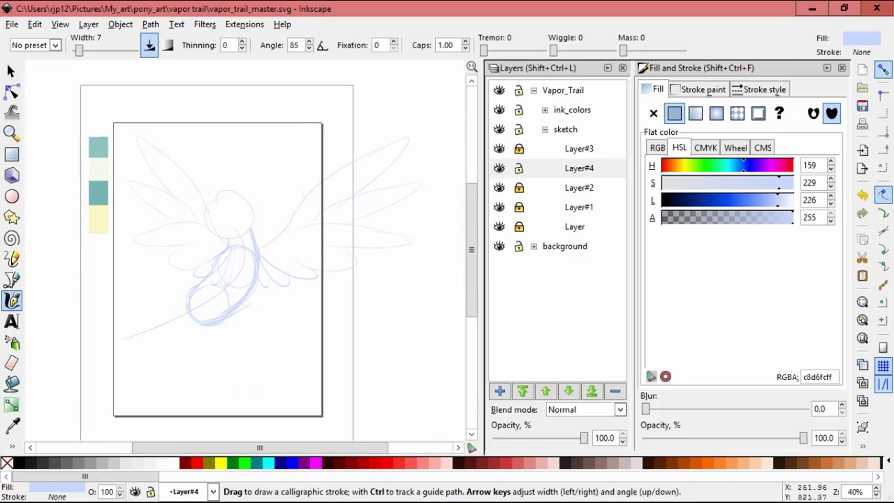
- Group all torso strokes, then resize and reposition the group slightly over the chest and hip circles
key("s")
left_click(216, 250)
key("ctrl+a")
key("ctrl+g")
left_click_drag(180, 224, 189, 226)
left_click_drag(223, 273, 222, 277)
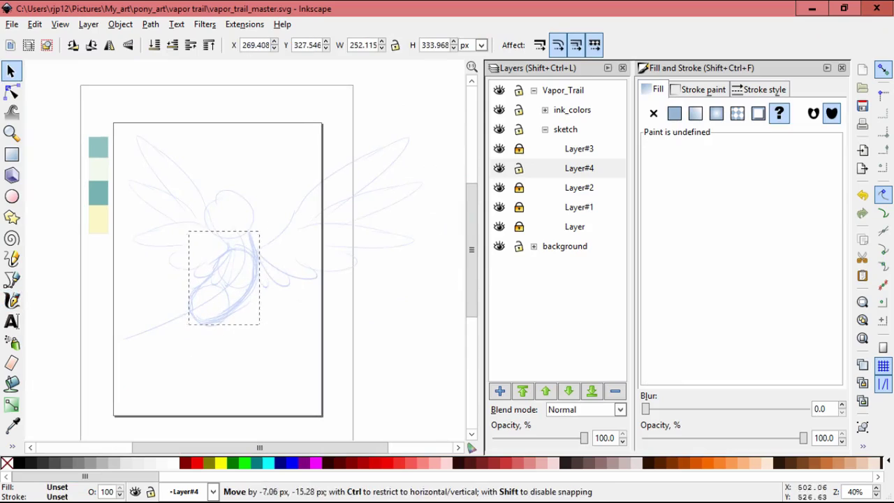
key("Escape")
- Add a new layer above the torso layer and sketch the near foreleg folded across the chest
key("ctrl+shift+n")
key("Return")
key("c")
scroll(286, 293, "up", 2)
scroll(238, 251, "up", 1)
mouse_move(189, 209)
left_mouse_down()
mouse_move(157, 293)
mouse_move(258, 223)
mouse_move(231, 302)
left_mouse_up()
left_click_drag(279, 227, 283, 293)
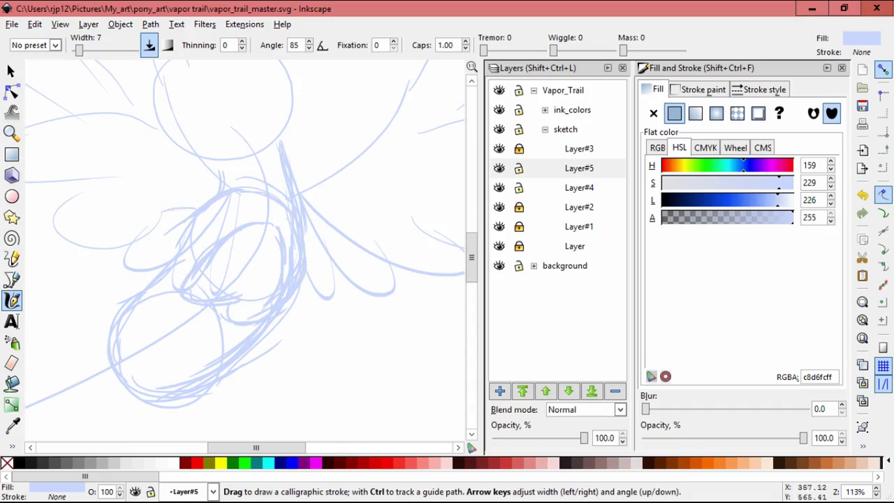
- Try to sketch the far foreleg in rough strokes along the left side of the chest
left_click_drag(180, 216, 154, 266)
mouse_move(212, 246)
left_mouse_down()
mouse_move(216, 205)
mouse_move(175, 199)
left_mouse_up()
key("s")
key("Tab")
key("Tab")
key("Tab")
key("Tab")
key("Tab")
key("shift+Tab")
key("Tab")
key("Escape")
left_click_drag(157, 269, 301, 252)
key("ctrl+a")
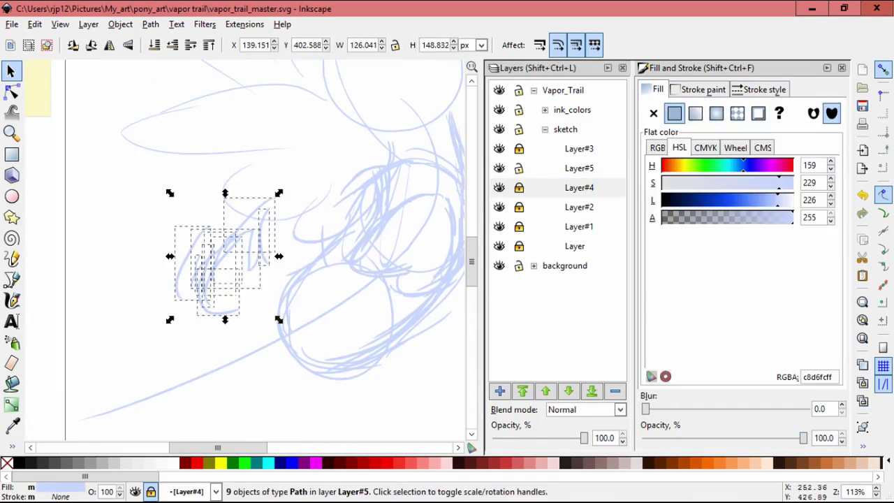
key("Tab")
key("Tab")
key("Escape")
key("Tab")
key("Escape")
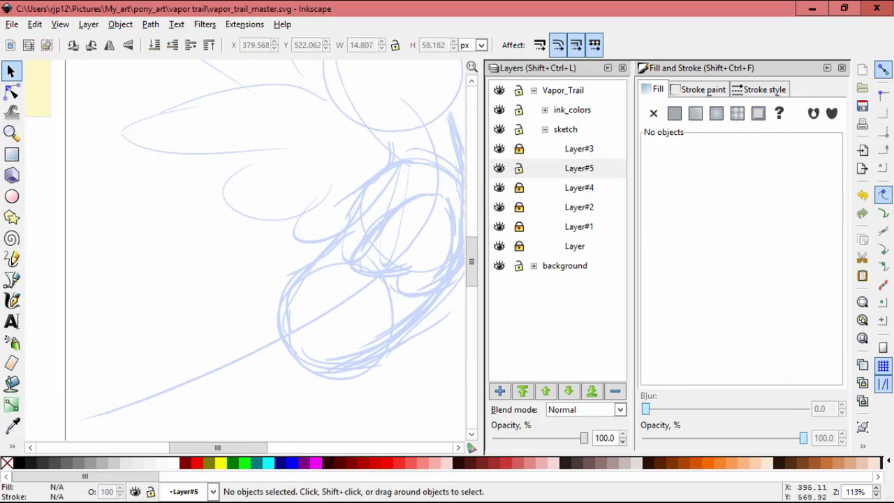
- Sketch the far foreleg as a rounded bent shape beside the left edge of the chest
scroll(182, 259, "right", 5)
key("c")
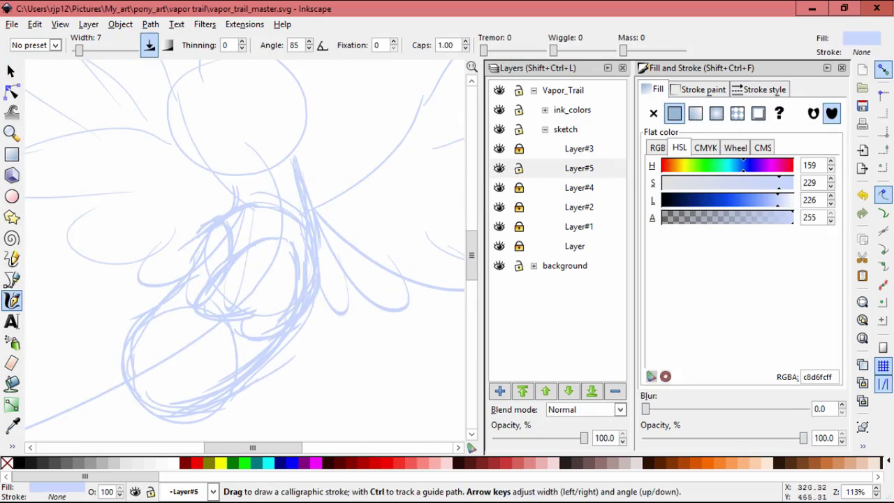
left_click_drag(181, 259, 293, 174)
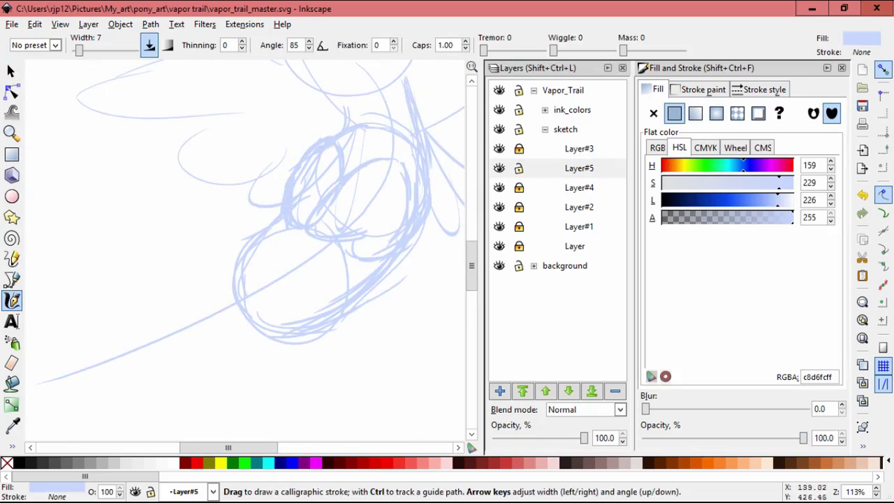
- Add another layer and sketch the thighs of both hind legs extending from the hip circle
key("shift+ctrl+n")
key("Return")
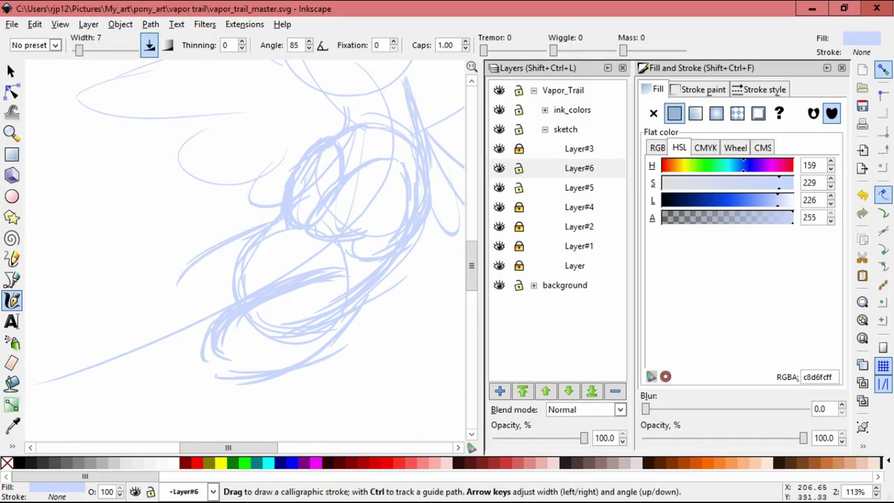
scroll(252, 251, "left", 4)
scroll(251, 251, "down", 2)
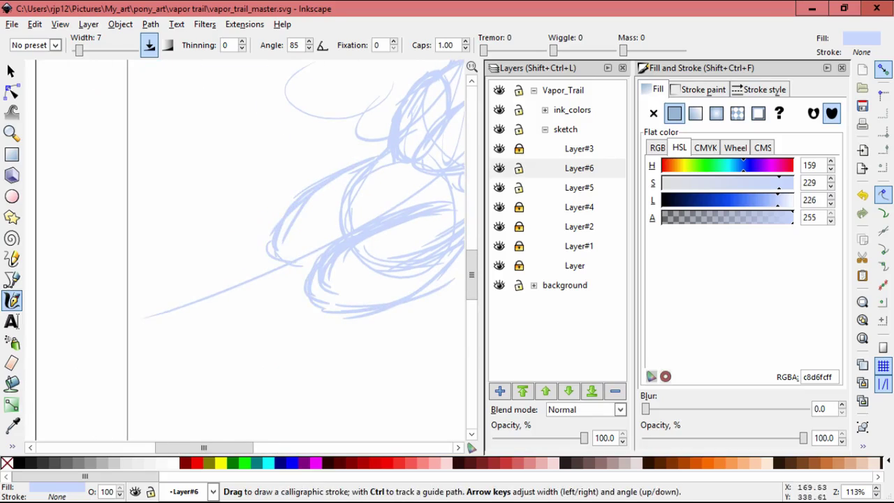
- Sketch the lower parts of both hind legs stretching back to the lower left
scroll(252, 251, "right", 4)
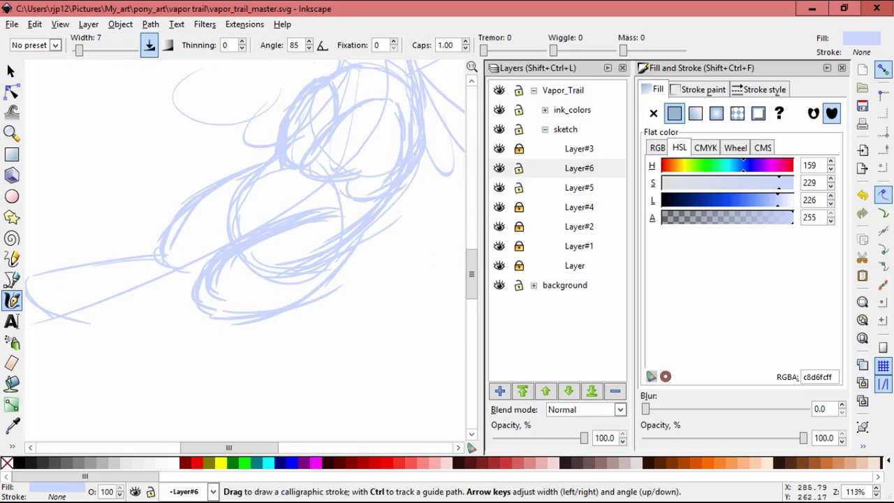
mouse_move(57, 361)
left_mouse_down()
mouse_move(63, 374)
mouse_move(254, 342)
left_mouse_up()
key("space")
left_click_drag(196, 272, 253, 298)
scroll(133, 300, "down", 2)
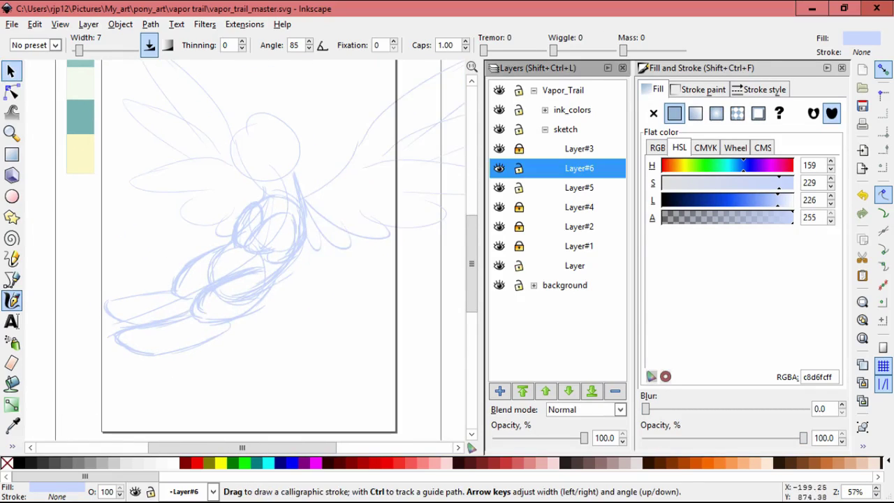
- Reshape the head circle and adjust its placement above the torso
key("space")
left_click(269, 152)
left_click_drag(270, 152, 232, 177)
left_click(232, 176)
left_click_drag(232, 143, 241, 143)
key("Escape")
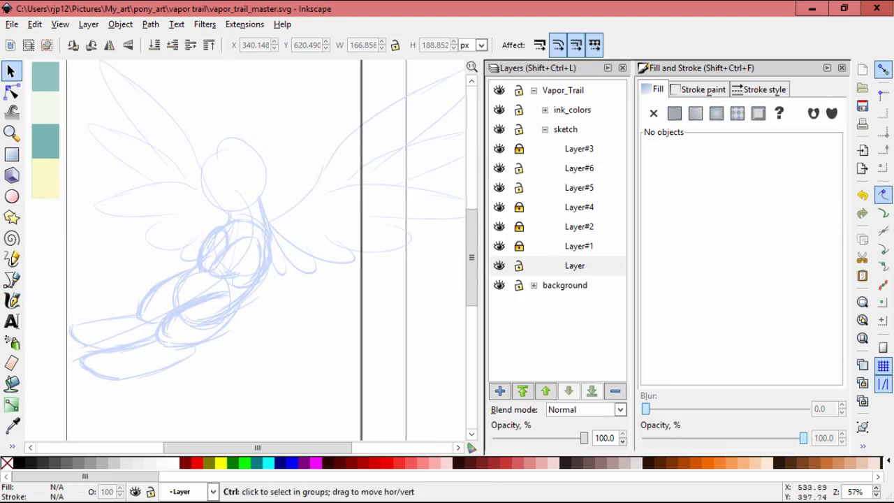
- Group all hind leg strokes and scale the group down slightly toward the hips
scroll(205, 238, "down", 1)
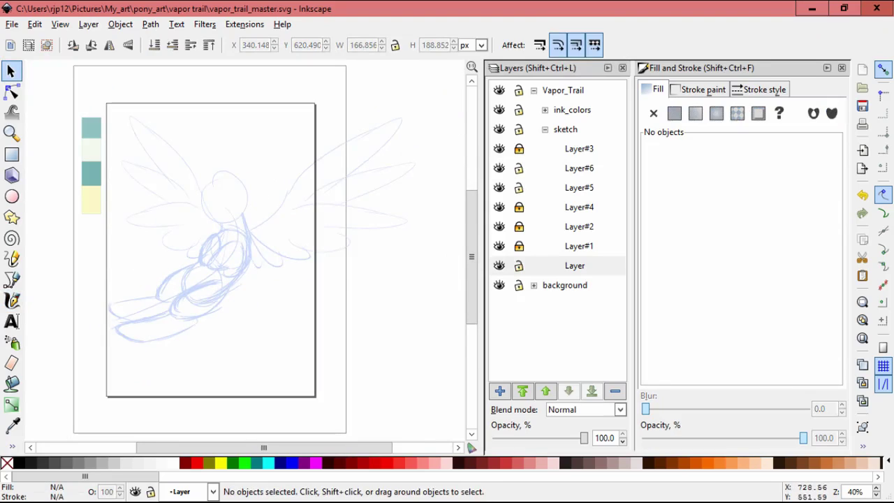
left_click_drag(233, 213, 61, 369)
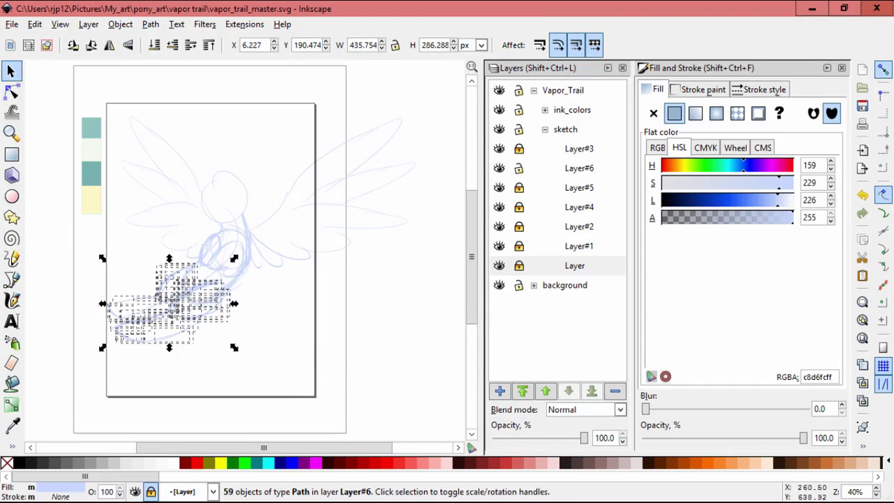
key("ctrl+g")
left_click_drag(102, 347, 112, 341)
key("Escape")
- Remove the old neck strokes from the torso sketch on Layer#4
left_click(579, 168)
scroll(279, 216, "up", 2)
left_click(579, 206)
left_click(120, 24)
key("Escape")
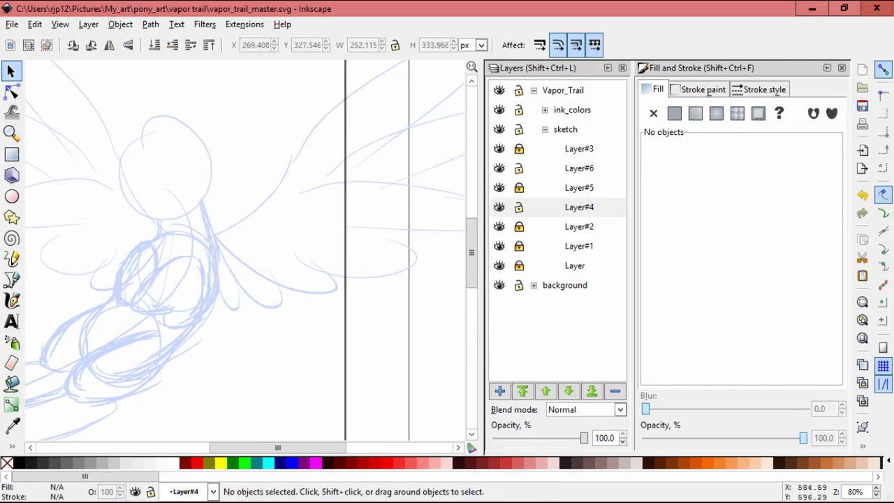
left_click(143, 238)
key("Escape")
scroll(245, 252, "left", 1)
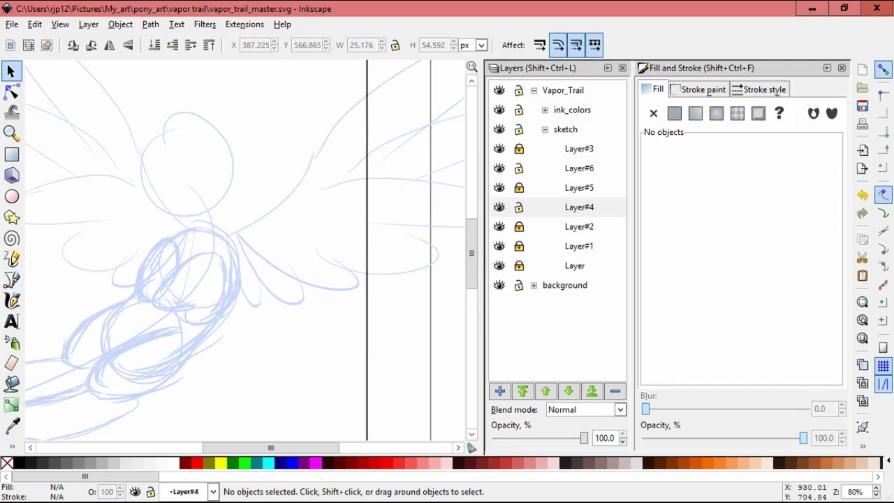
- Move the head circle slightly right over the neck and lock its layer
left_click(233, 168)
left_click_drag(279, 210, 276, 173)
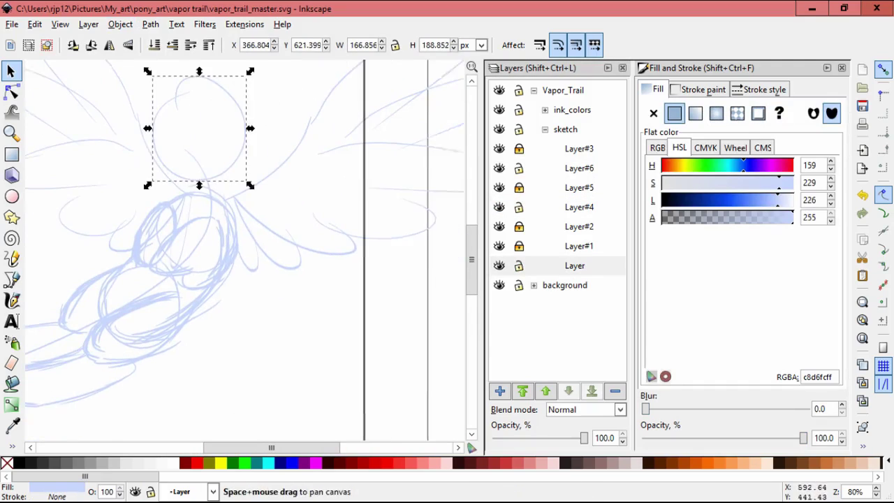
key("c")
left_click(575, 265)
- Sketch two neck lines joining the head to the torso on Layer#4 and lock that layer
left_click(579, 207)
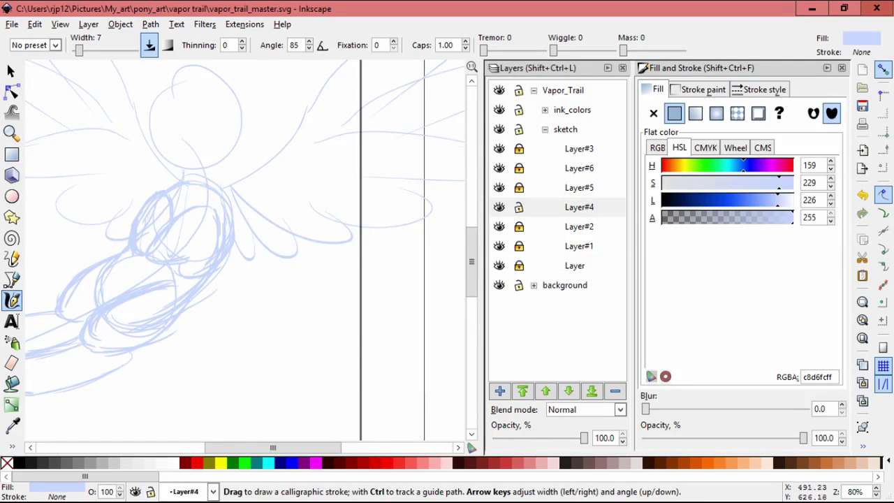
key("minus")
key("minus")
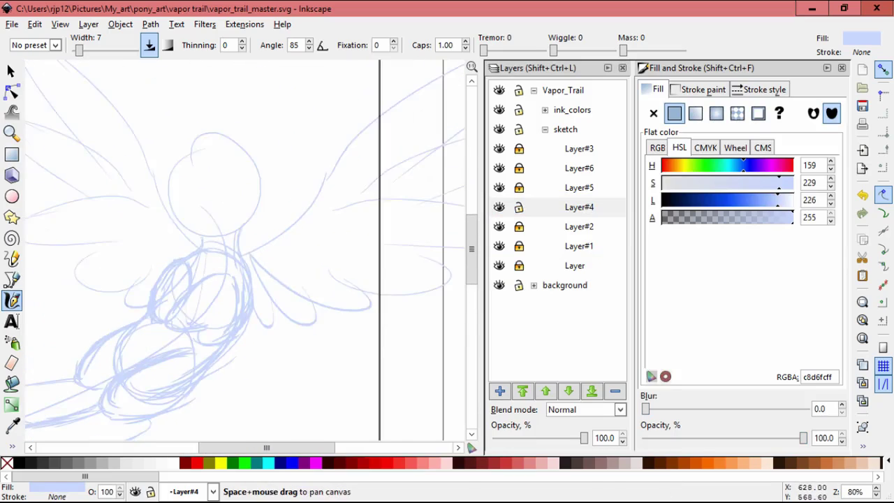
left_click(519, 207)
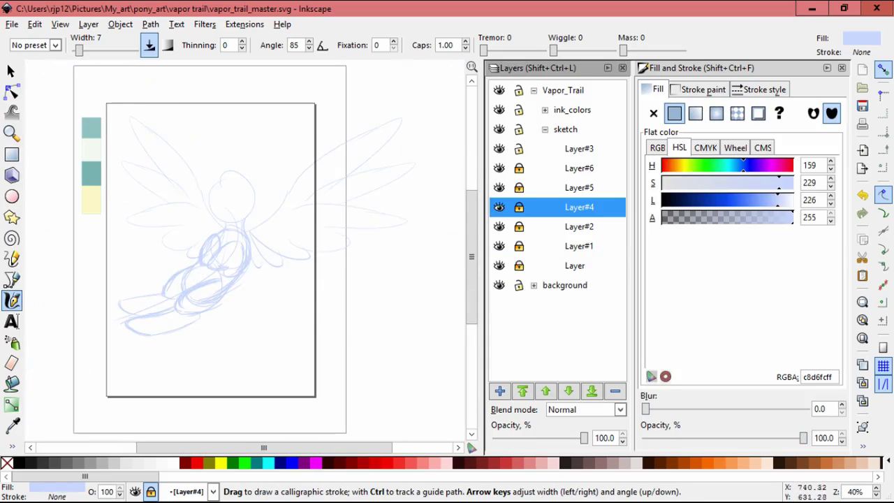
- Narrow the left and right wing groups on Layer#3 toward the body
left_click(11, 71)
left_click(199, 189)
left_click_drag(200, 189, 324, 188)
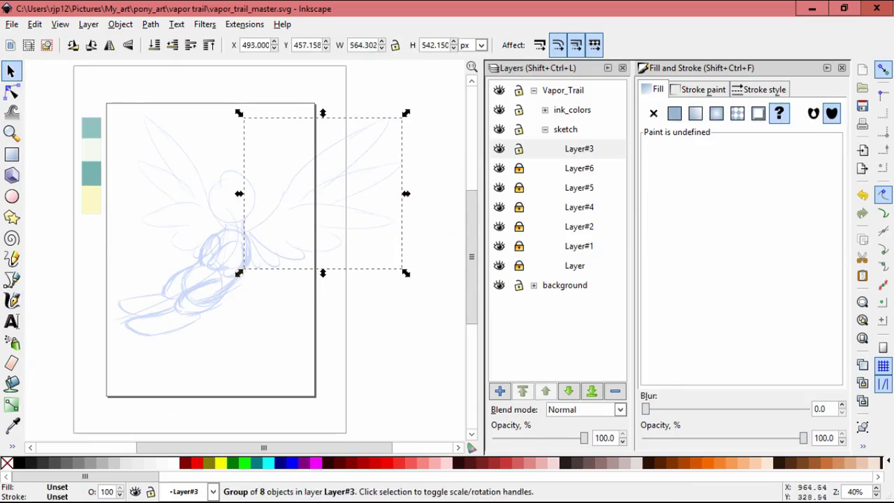
- Add a sublayer group named head above Layer#3 in the sketch layer, with a new empty Layer#7 inside it
key("Escape")
left_click(579, 149)
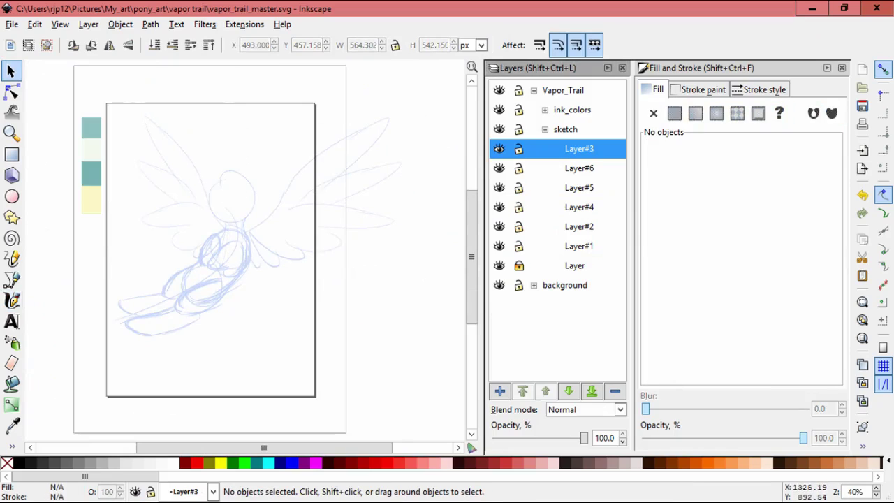
key("shift+ctrl+n")
type("head")
key("Return")
key("shift+ctrl+n")
key("Return")
- Pick the teal swatch colour and sketch calligraphic strokes along the left and right sides of the head circle on Layer#7
key("c")
key("plus")
key("plus")
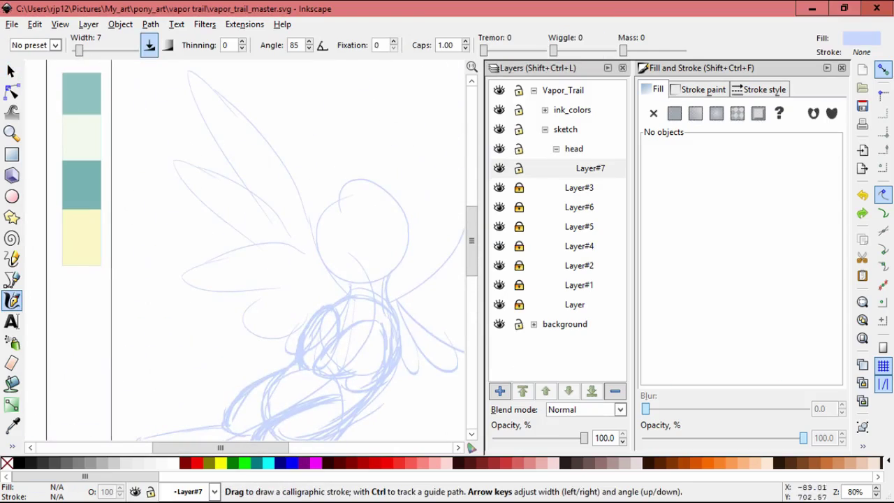
key("d")
left_click(81, 93)
key("plus")
key("plus")
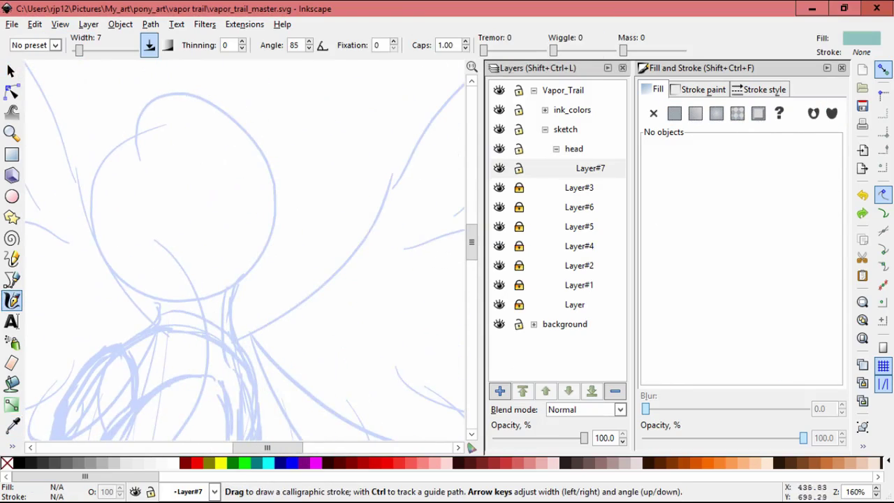
key("ctrl+z")
left_click_drag(97, 223, 179, 300)
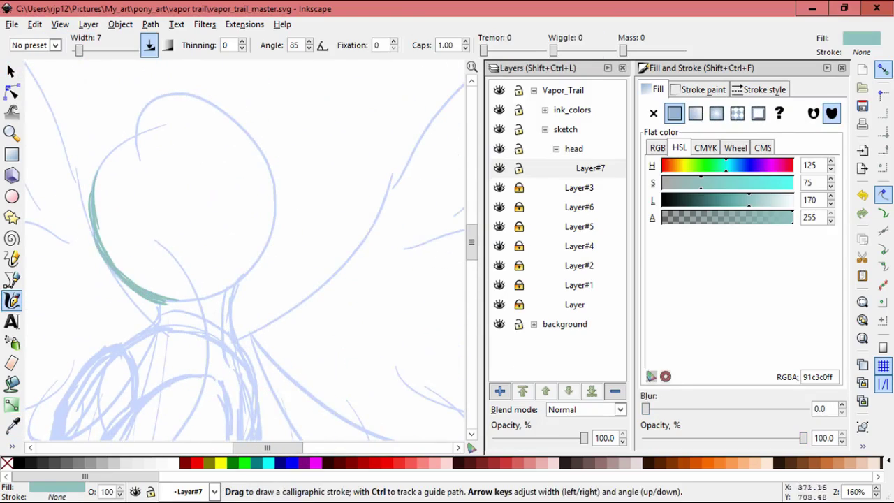
left_click_drag(252, 137, 262, 257)
- Add Layer#8 above Layer#7 and sketch the left and right upper eyelids with lashes inside the head
key("minus")
key("minus")
key("minus")
key("plus")
key("plus")
key("plus")
key("plus")
key("shift+ctrl+n")
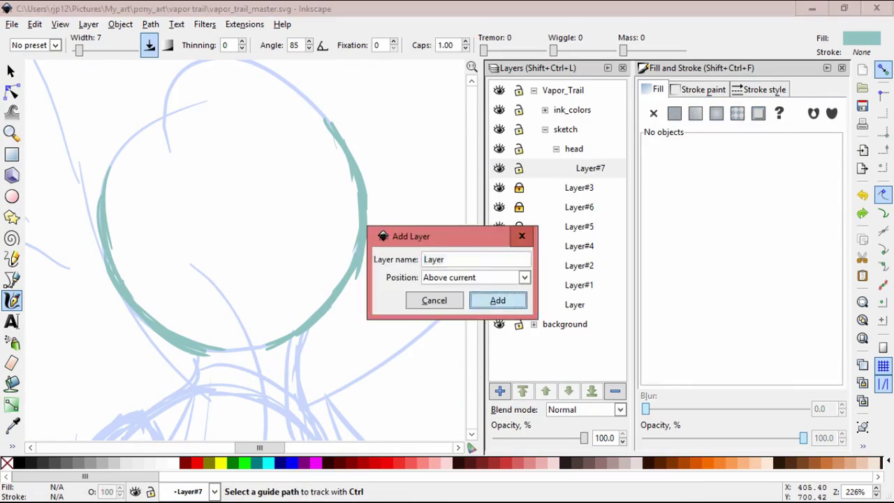
key("Return")
left_click_drag(137, 225, 221, 231)
left_click_drag(137, 203, 145, 260)
mouse_move(279, 209)
left_mouse_down()
mouse_move(351, 213)
mouse_move(348, 204)
mouse_move(364, 201)
left_mouse_up()
- Group the right eyelid and lash strokes and adjust their position and tilt against the edge of the head
key("s")
key("ctrl+x")
key("ctrl+v")
left_click_drag(325, 178, 342, 189)
left_click_drag(368, 159, 373, 171)
mouse_move(322, 196)
left_mouse_down()
mouse_move(349, 194)
mouse_move(172, 222)
mouse_move(179, 230)
mouse_move(161, 222)
left_mouse_up()
key("ctrl+z")
left_click(307, 168)
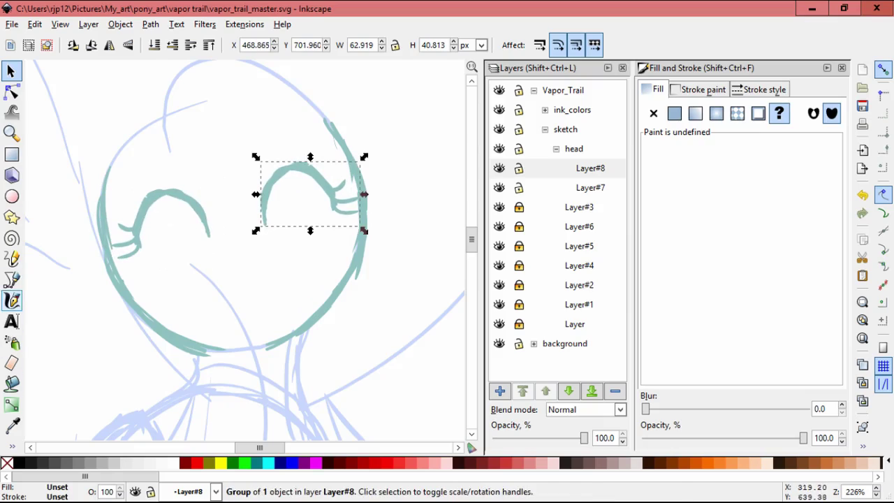
- Add Layer#9 above Layer#8 and sketch an oval eye under each eyelid
key("ctrl+shift+n")
key("Return")
left_click_drag(166, 201, 168, 264)
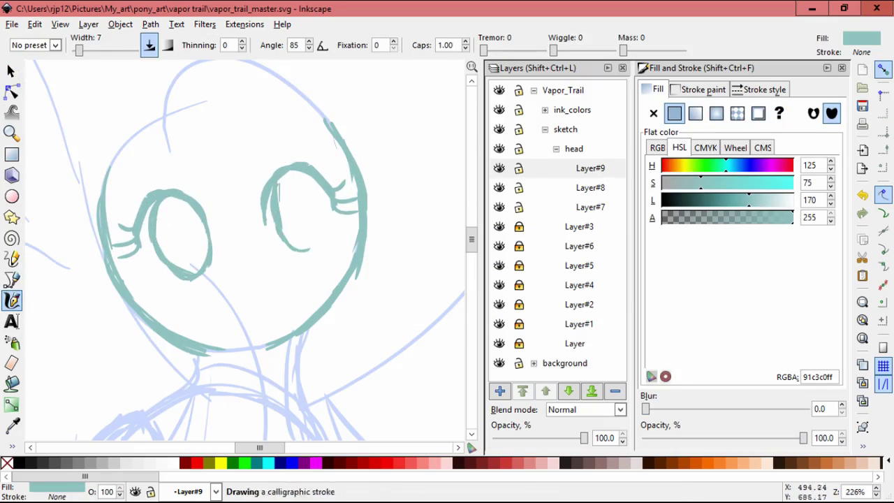
key("Escape")
- Group the right eye oval's strokes and rotate the oval about 8° under its eyelid
key("s")
left_click(150, 210)
left_click(332, 224)
left_click(302, 210)
left_click_drag(272, 165, 270, 164)
left_click(300, 209)
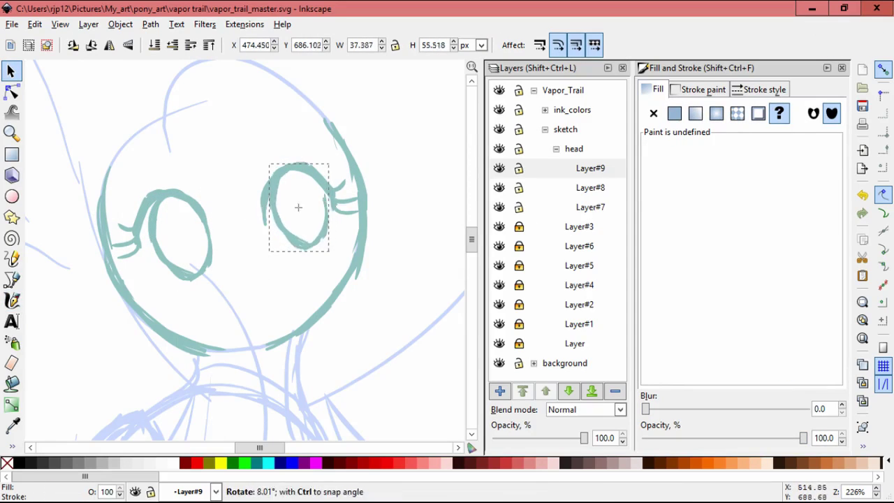
- Narrow the right eye oval slightly and shrink the left eye oval slightly to match it
left_click(322, 210)
left_click(321, 210)
left_click_drag(332, 256, 331, 252)
left_click_drag(266, 206, 271, 208)
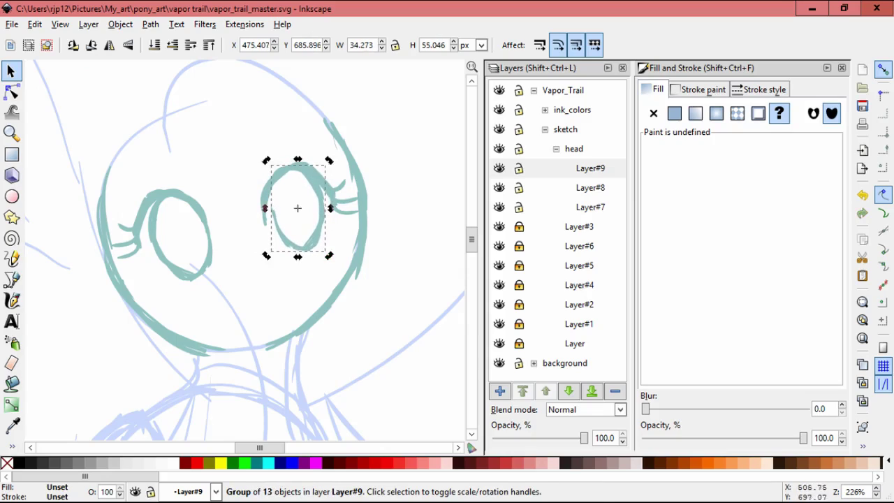
left_click_drag(217, 287, 213, 278)
key("c")
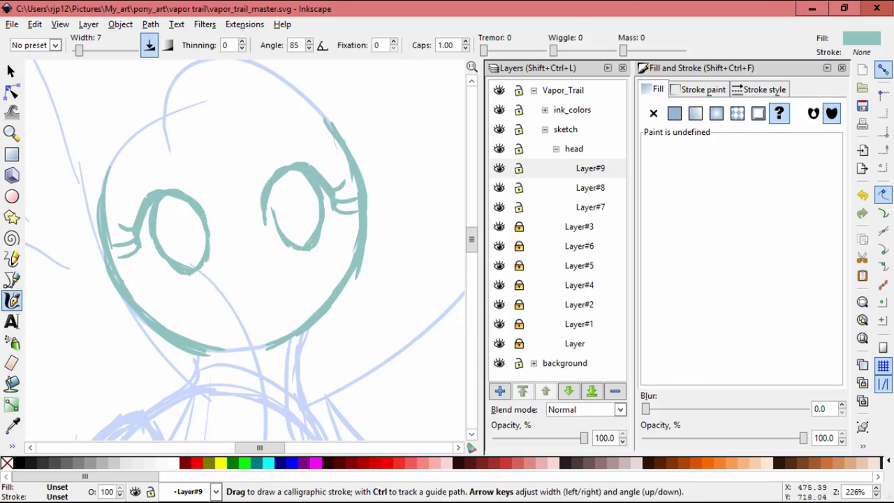
- Fine-tune the right eye oval's position and tilt inside its eyelid
key("s")
left_click_drag(230, 284, 313, 164)
left_click(591, 187)
left_click_drag(91, 136, 209, 246)
left_click(181, 272)
key("Escape")
left_click_drag(266, 210, 275, 210)
left_click(274, 209)
key("Escape")
- Straighten and narrow the left eye oval, and shift the right eye oval slightly left
scroll(293, 210, "down", 4)
scroll(278, 230, "up", 2)
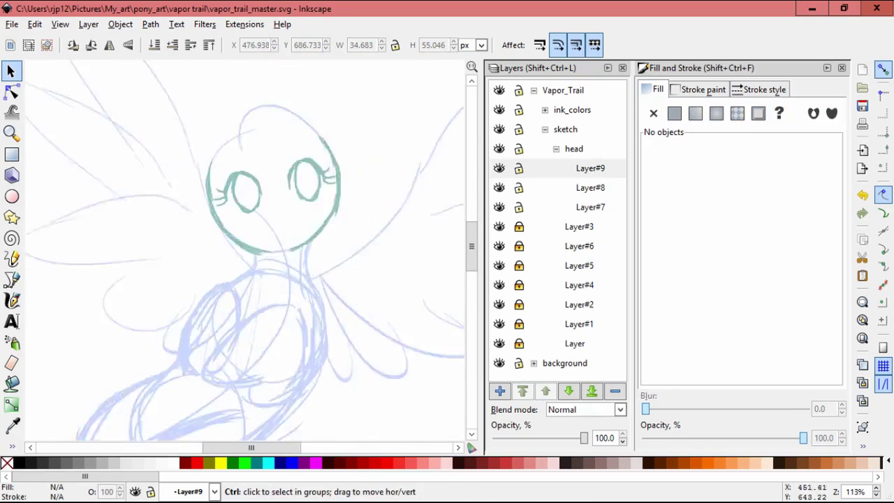
scroll(273, 175, "up", 2)
left_click(198, 255)
left_click_drag(197, 255, 230, 273)
mouse_move(322, 210)
left_mouse_down()
mouse_move(347, 212)
mouse_move(321, 210)
left_mouse_up()
left_click(322, 210)
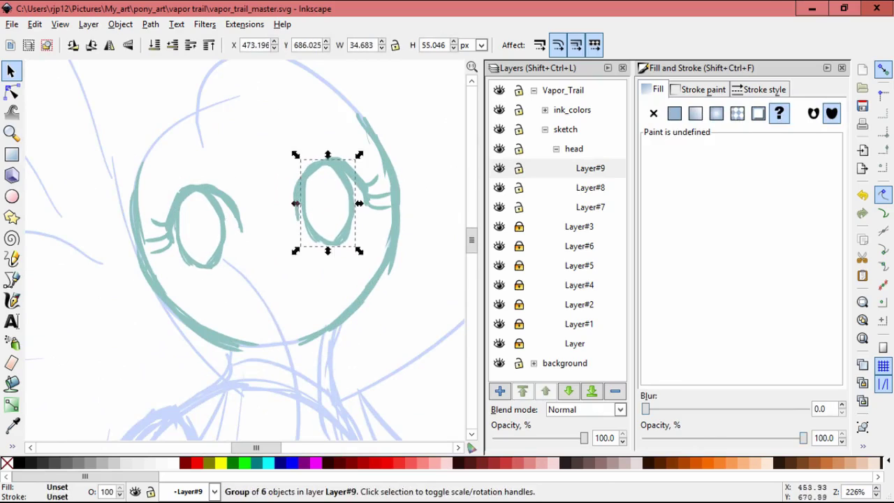
key("Escape")
- Add Layer#10 at the top of the head group and sketch the nose arc and a smiling mouth
scroll(42, 314, "down", 2)
scroll(42, 314, "right", 2)
left_click(12, 301)
key("shift+ctrl+n")
key("Return")
left_click_drag(199, 244, 250, 250)
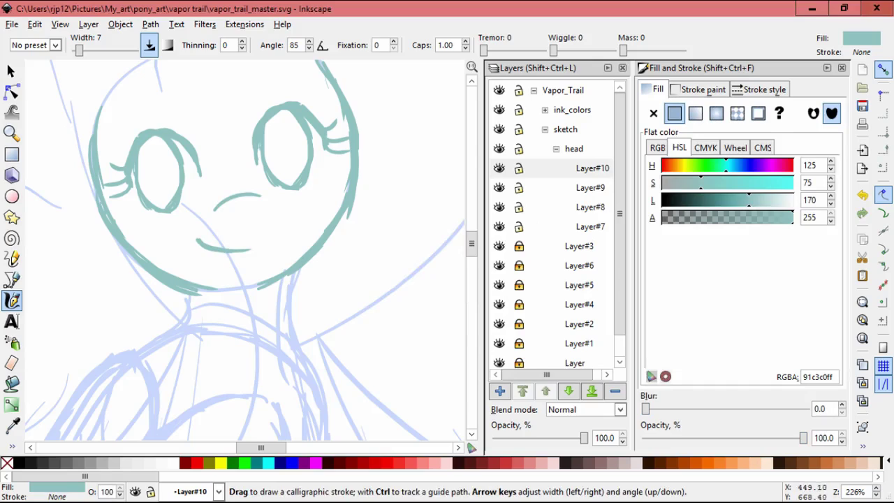
- Rotate the small stroke under the right end of the nose arc and nudge it into place
key("s")
left_click(231, 220)
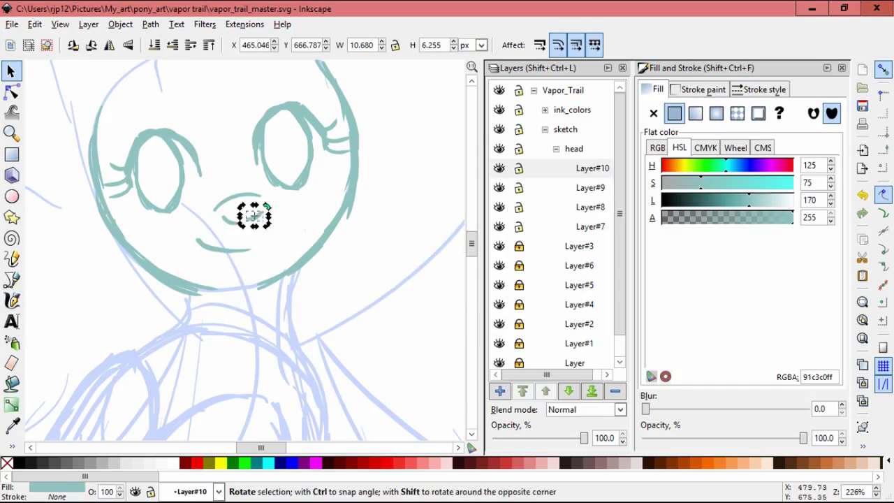
left_click(274, 223)
left_click_drag(255, 214, 258, 213)
left_click(273, 222)
key("Escape")
- Add Layer#11 above Layer#9 and sketch a highlight circle, pupil line and hatching inside the left eye
left_click(590, 188)
key("shift+ctrl+n")
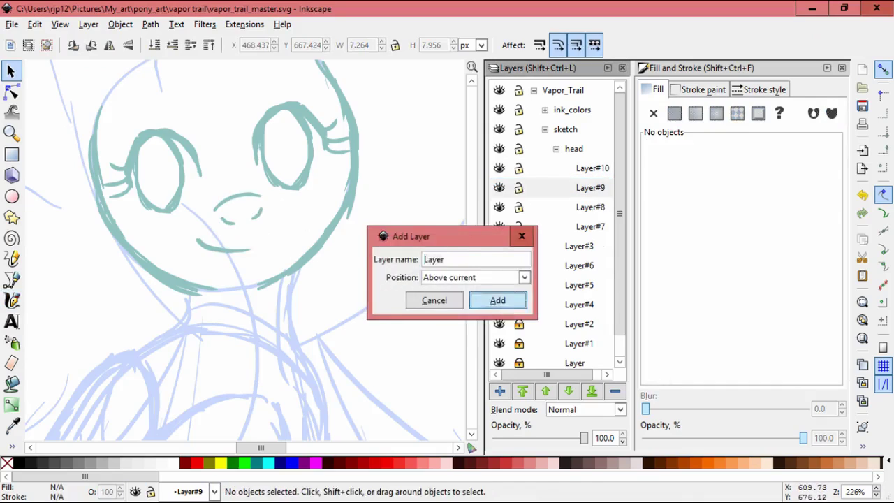
key("Return")
key("c")
left_click_drag(170, 151, 168, 151)
key("ctrl+z")
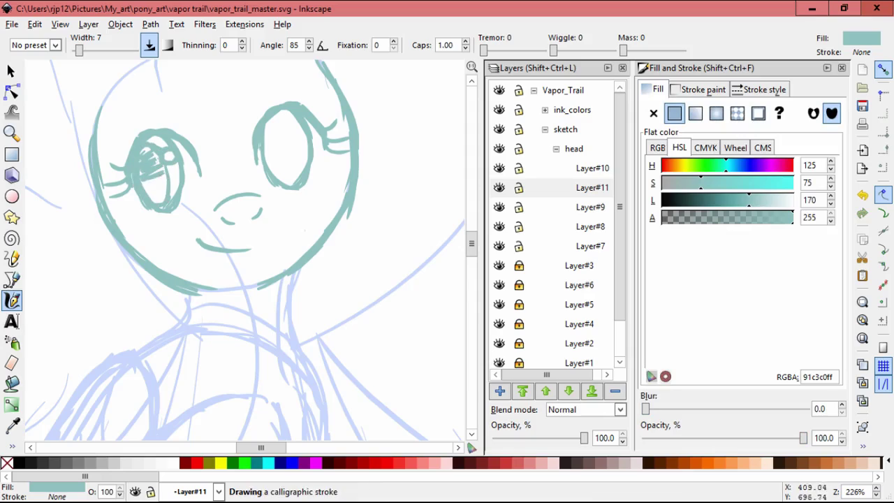
- Enlarge the left eye slightly and remove the hatched shading from inside it
key("s")
key("Escape")
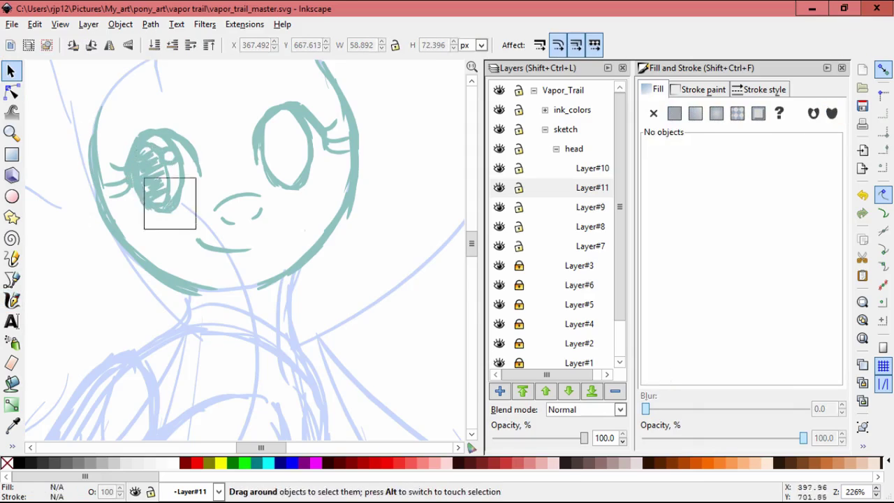
key("ctrl+a")
left_click_drag(136, 136, 131, 131)
key("Escape")
left_click(133, 174)
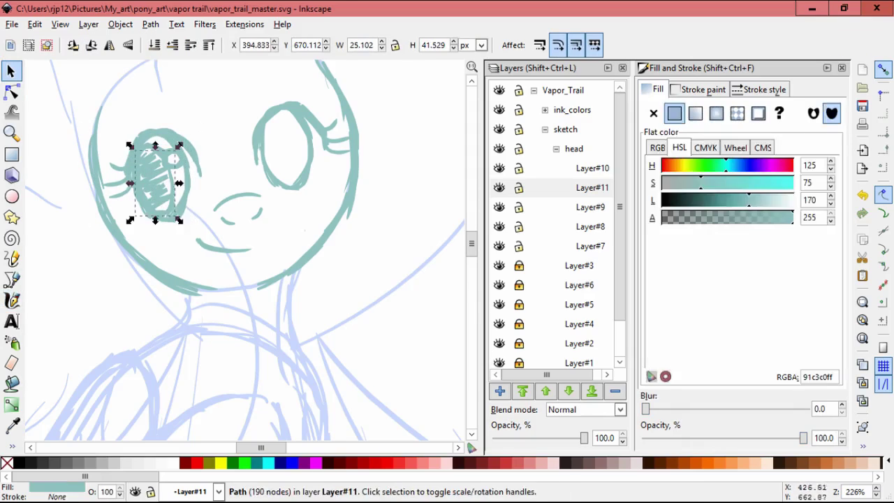
key("Escape")
left_click(173, 158)
- Group the left eye's highlight and pupil strokes, duplicate the group, and fit the copy inside the right eye
left_click_drag(107, 128, 180, 222)
key("ctrl+g")
key("ctrl+d")
left_click_drag(175, 188, 314, 155)
key("Escape")
left_click(283, 154)
left_click_drag(283, 194, 283, 190)
left_click(283, 153)
mouse_move(311, 116)
left_mouse_down()
mouse_move(313, 126)
mouse_move(305, 125)
left_mouse_up()
key("Escape")
- Select the left eye oval together with its pupil details and nudge it within the eyelid
left_click_drag(111, 122, 203, 230)
left_click(190, 156, "shift")
left_click_drag(158, 182, 156, 188)
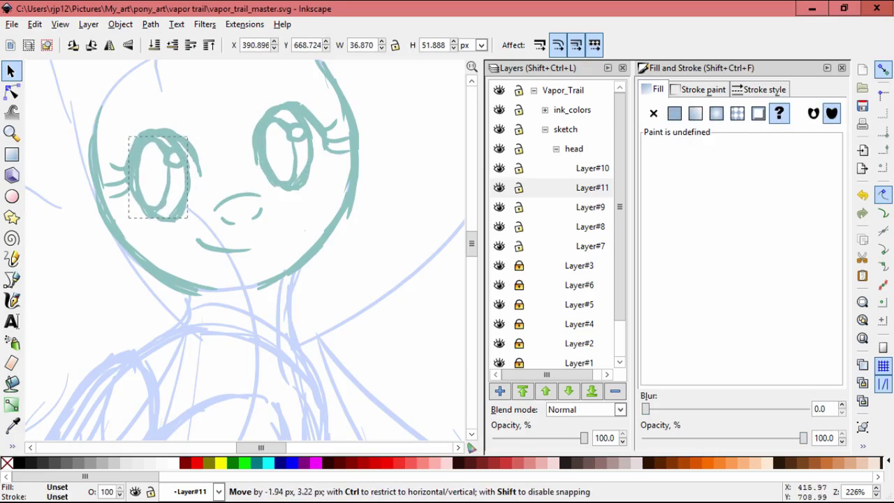
key("Escape")
- Lock Layer#7 and Layer#10, and move both eyes with their eyelids slightly upward on the face
key("5")
scroll(245, 252, "up", 3)
left_click(133, 181)
left_click(519, 246)
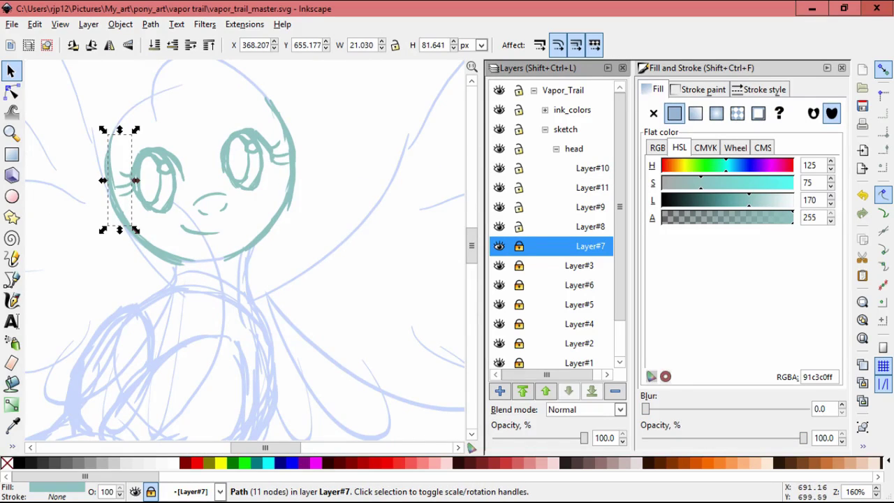
key("ctrl+a")
left_click_drag(266, 134, 264, 136)
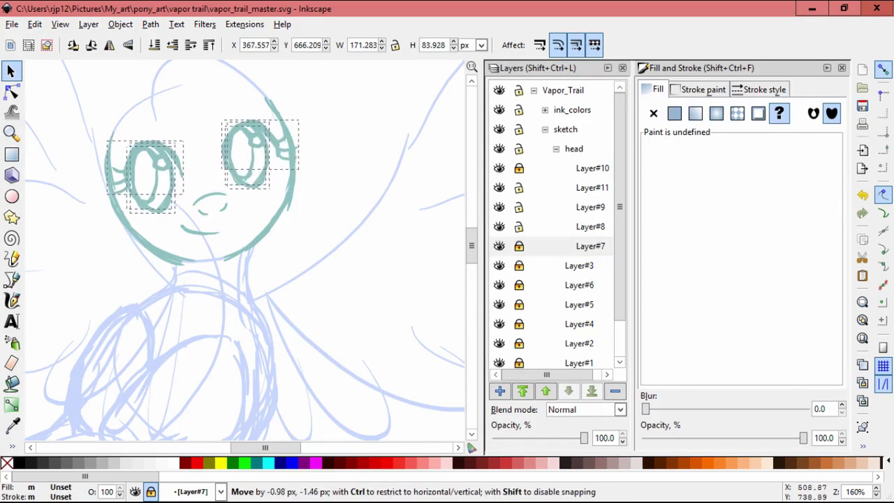
key("Escape")
- Unlock Layer#7, group the head outline strokes, stretch the outline slightly downward, and lock the layer again
left_click(519, 246)
key("ctrl+a")
key("ctrl+g")
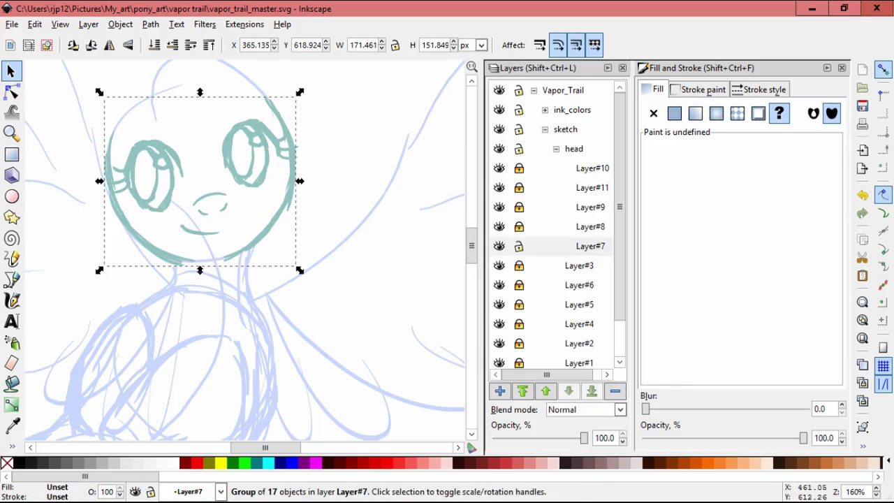
left_click_drag(200, 270, 200, 277)
left_click_drag(300, 181, 300, 175)
key("Escape")
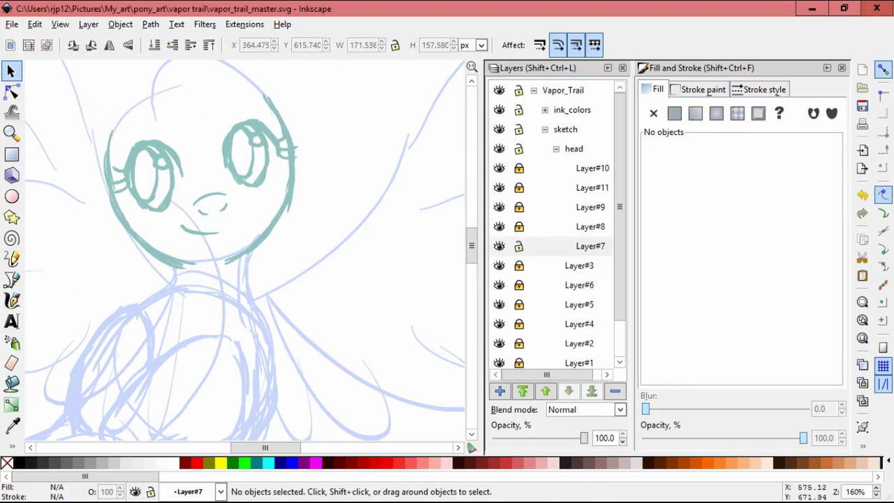
left_click(520, 246)
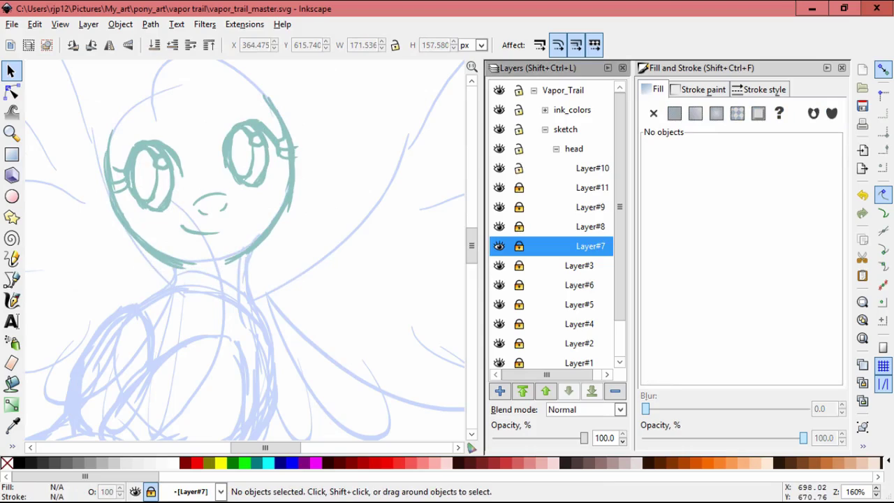
- Group the mouth strokes on Layer#10 and narrow the mouth slightly
left_click(200, 227)
key("plus")
key("plus")
left_click_drag(105, 186, 223, 235)
key("ctrl+g")
left_click_drag(176, 217, 203, 237)
key("Escape")
left_click(175, 208)
key("Escape")
key("Escape")
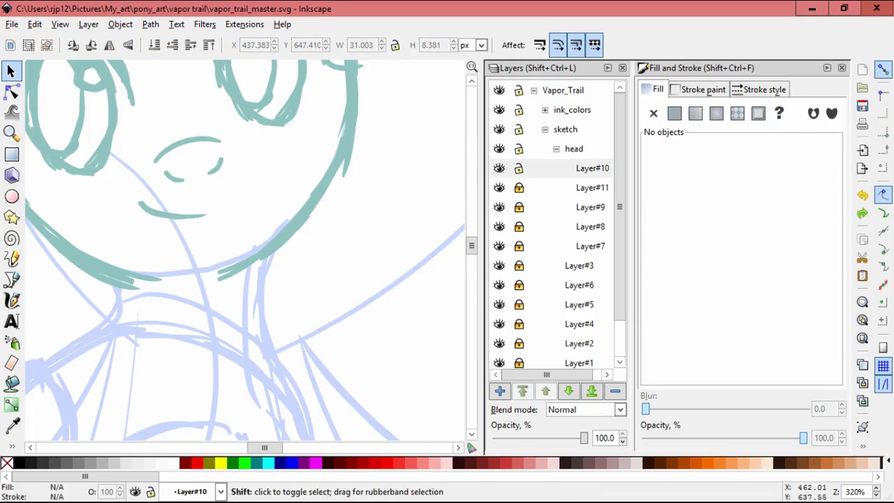
- Narrow the nose arc slightly above the mouth
key("minus")
key("minus")
key("minus")
key("plus")
left_click(193, 217)
left_click_drag(210, 225, 207, 224)
key("Escape")
scroll(244, 251, "up", 2)
key("minus")
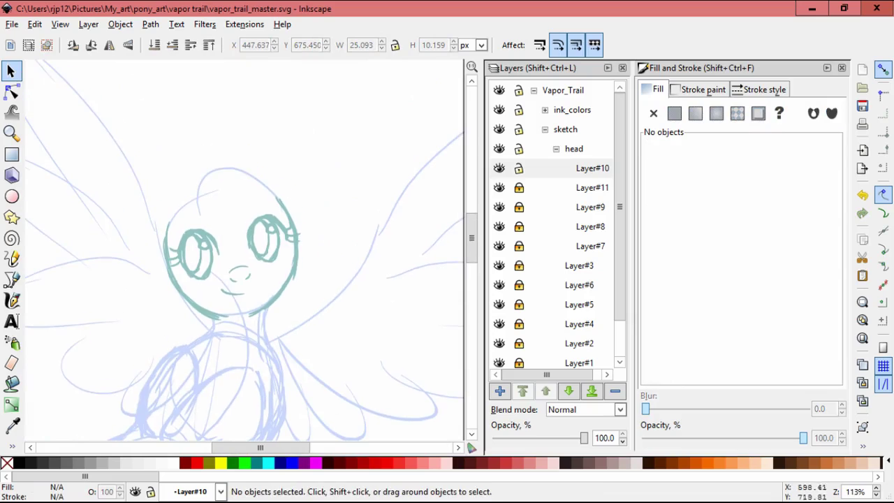
- Add an empty Layer#12 above Layer#10 in the head group and lock it
key("ctrl+shift+n")
key("Return")
key("c")
key("plus")
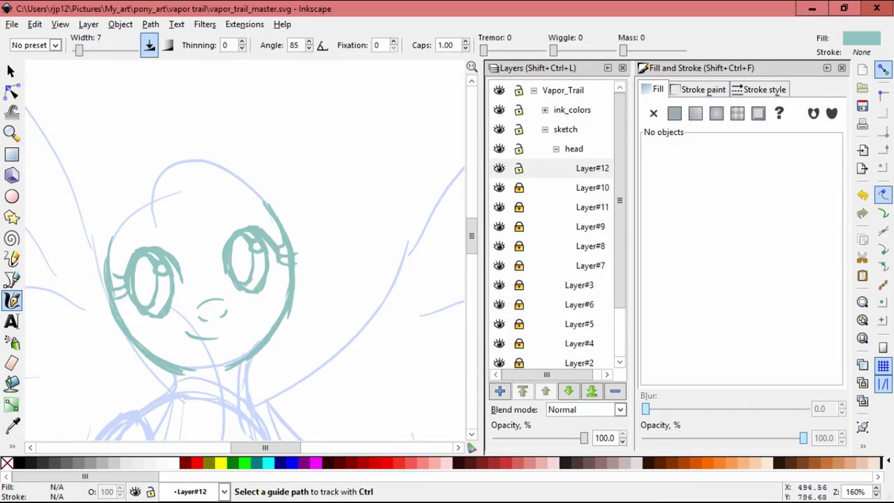
key("Escape")
left_click(519, 167)
- Unlock Layer#7 and sketch teal strokes across the top of the head to close its outline
left_click(499, 265)
left_click(499, 265)
left_click(519, 266)
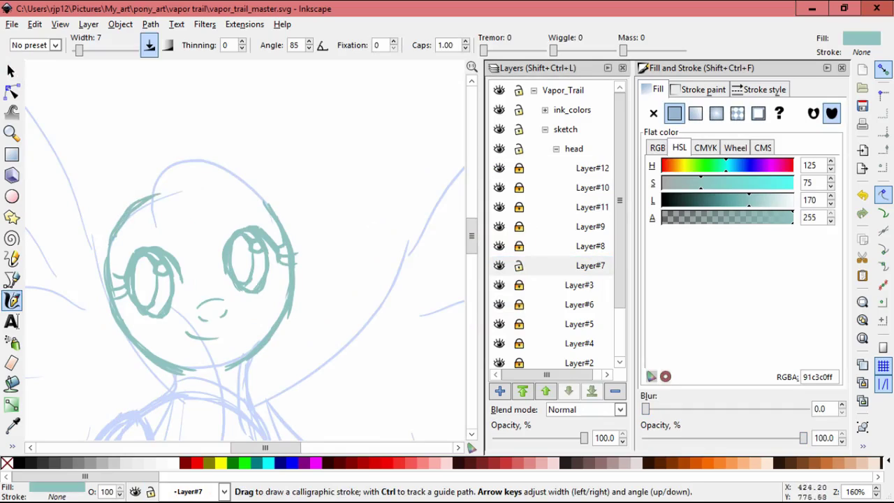
left_click_drag(267, 202, 170, 183)
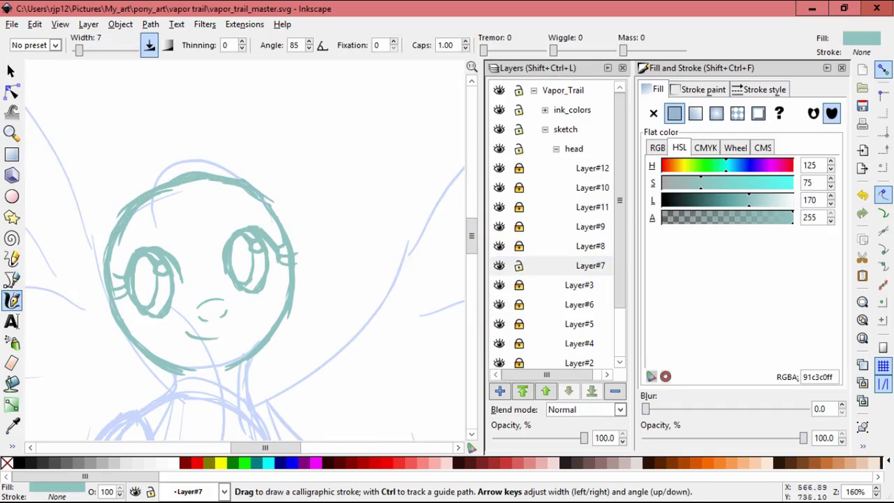
- Lock Layer#7, unlock the eye and lash layers, and shift the eyes and lashes slightly on the head
left_click(519, 266)
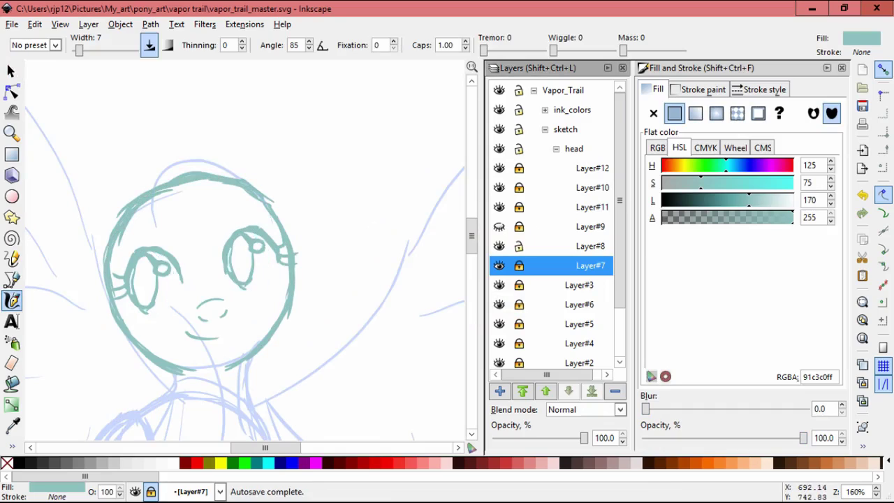
key("F1")
key("ctrl+alt+a")
left_click_drag(262, 256, 262, 237)
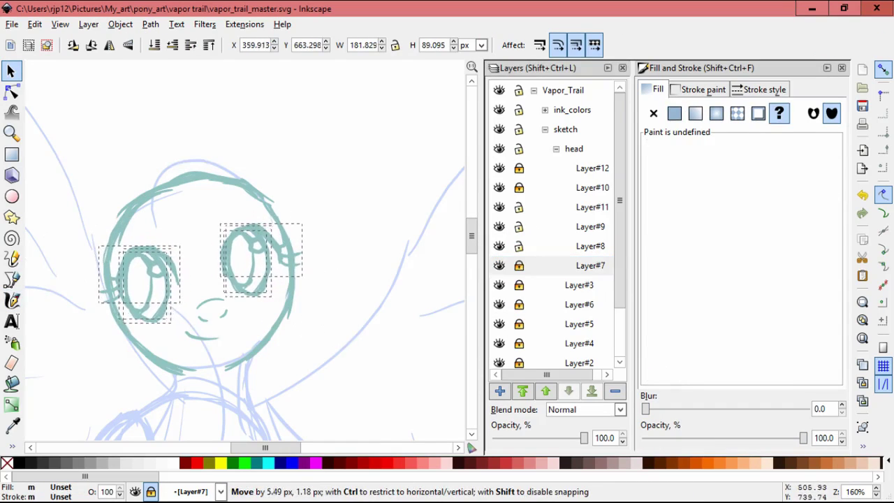
- Fine-tune the placement of the left eye's iris and lash strokes within the head outline
key("Escape")
left_click(144, 276)
left_click_drag(143, 276, 180, 235)
key("Escape")
left_click(120, 24)
key("Escape")
scroll(209, 252, "up", 2)
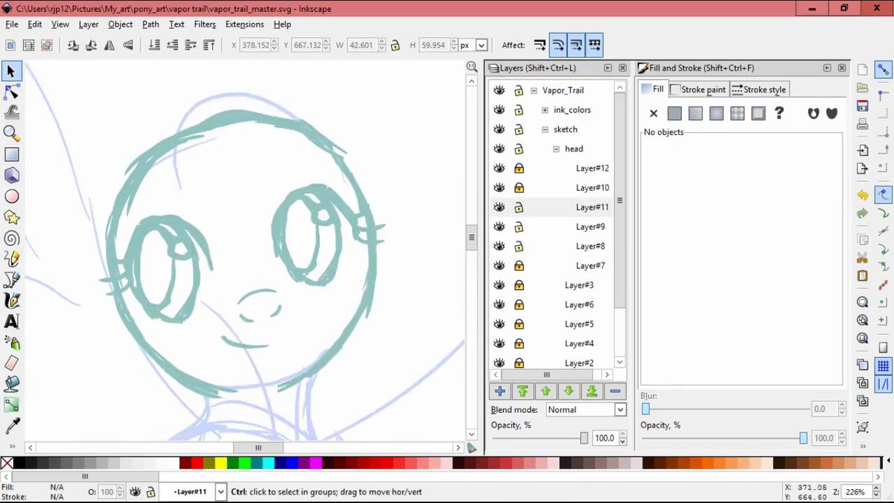
left_click(140, 272)
key("Escape")
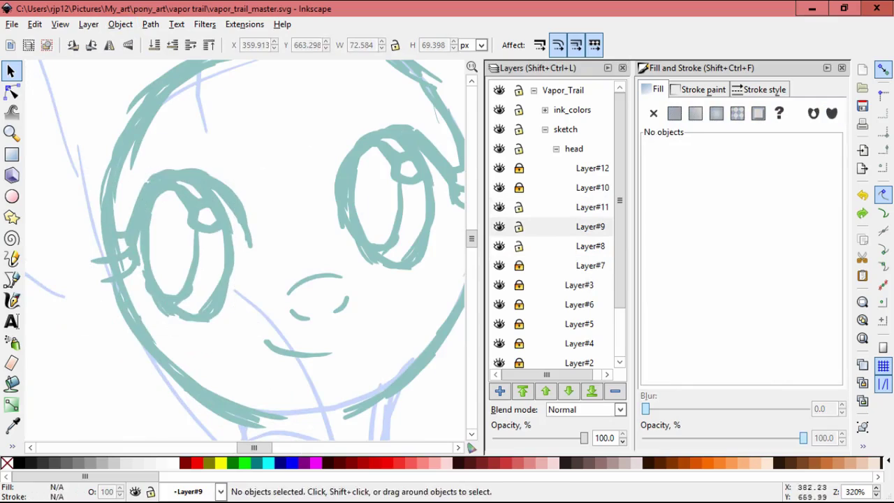
- Narrow the grouped iris strokes of the right eye on Layer#11 to about 34.6 px wide
left_click(181, 245)
left_click(384, 200)
left_click(120, 24)
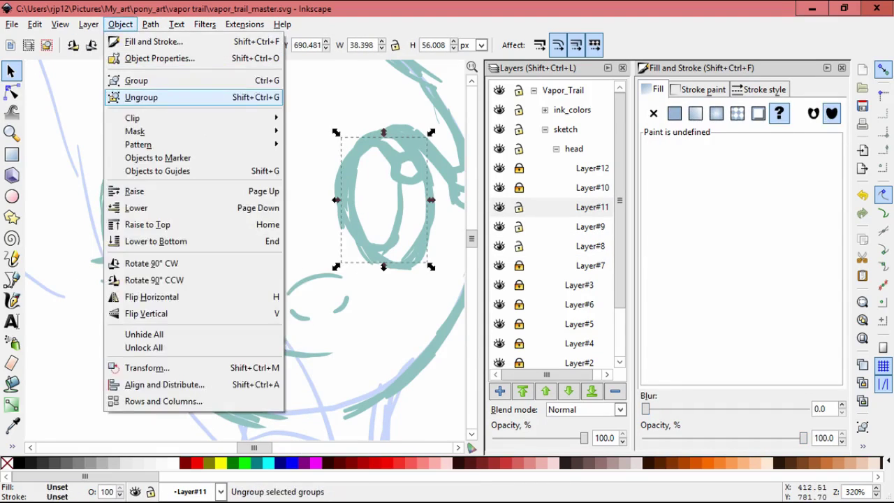
left_click(130, 96)
key("ctrl+g")
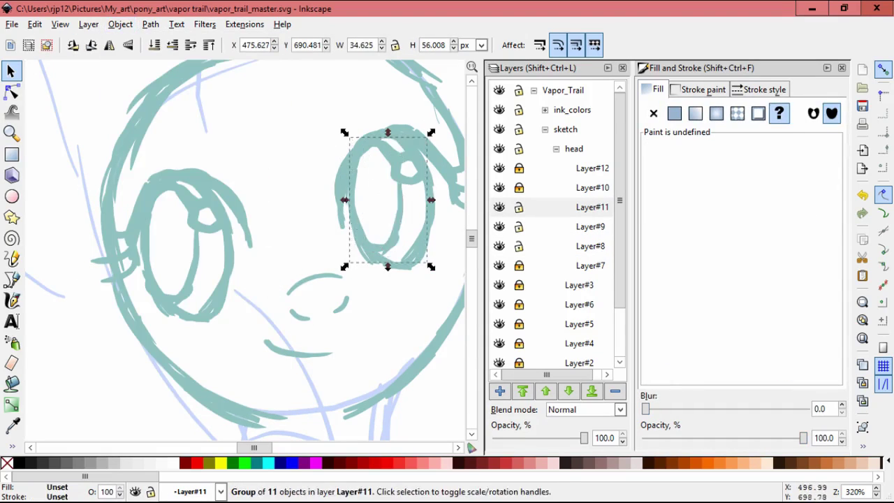
key("Escape")
scroll(301, 248, "down", 2)
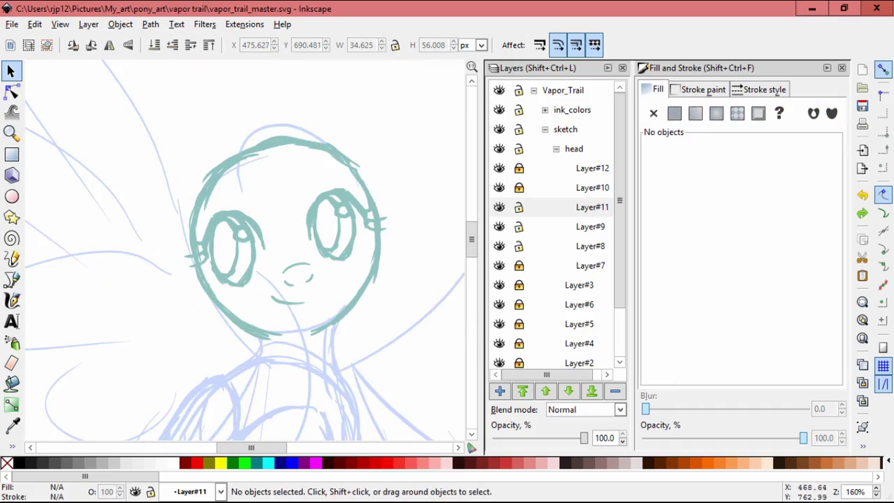
- Lock Layer#8, Layer#9 and Layer#11, unlock Layer#7 and ungroup its head outline strokes
left_click(592, 207)
left_click(590, 265)
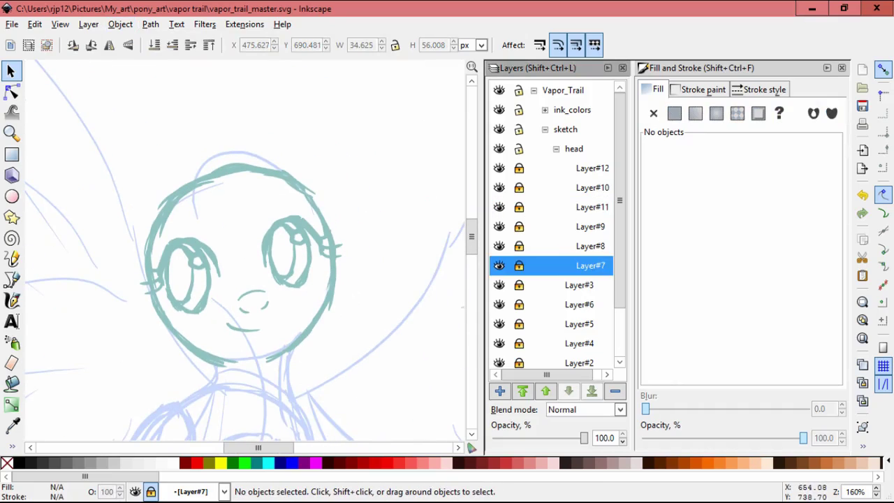
key("ctrl+a")
key("Escape")
key("ctrl+a")
left_click_drag(84, 167, 233, 327)
left_click_drag(116, 160, 376, 376)
key("ctrl+g")
left_click(120, 23)
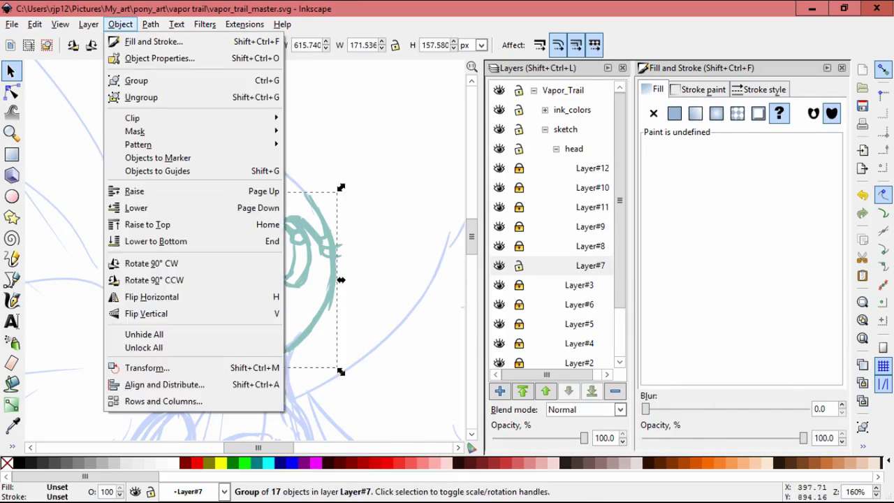
key("Escape")
key("Escape")
- Redraw the top of the head with cleaner strokes, group the whole outline and lock Layer#7
key("c")
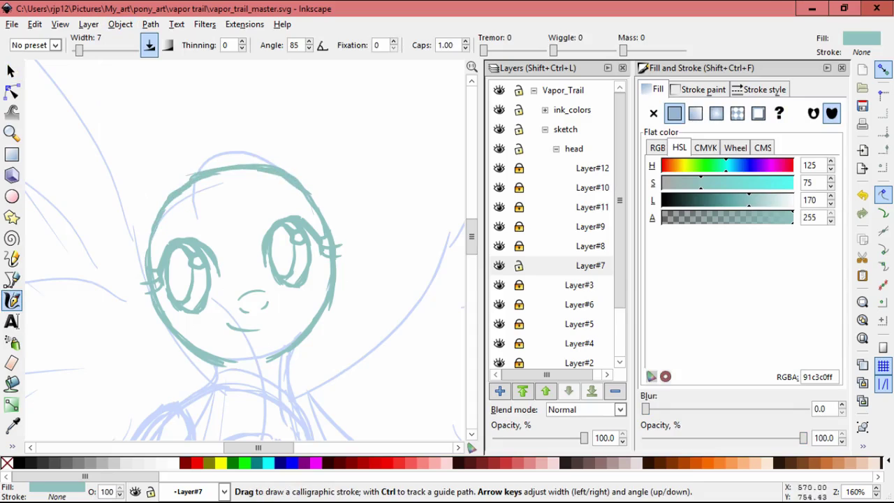
key("s")
key("ctrl+a")
key("ctrl+g")
left_click(590, 265)
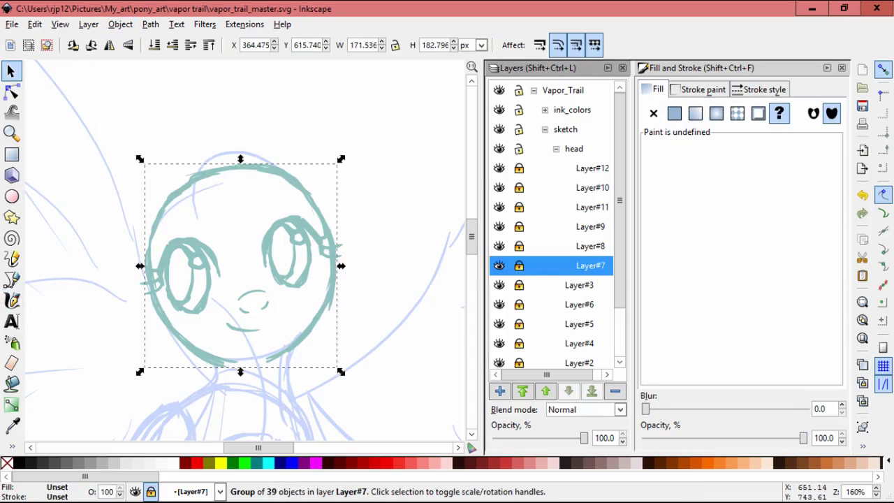
- Unlock Layer#12, sketch a pointed ear with an inner line on the head's upper right, and group its strokes
left_click(592, 168)
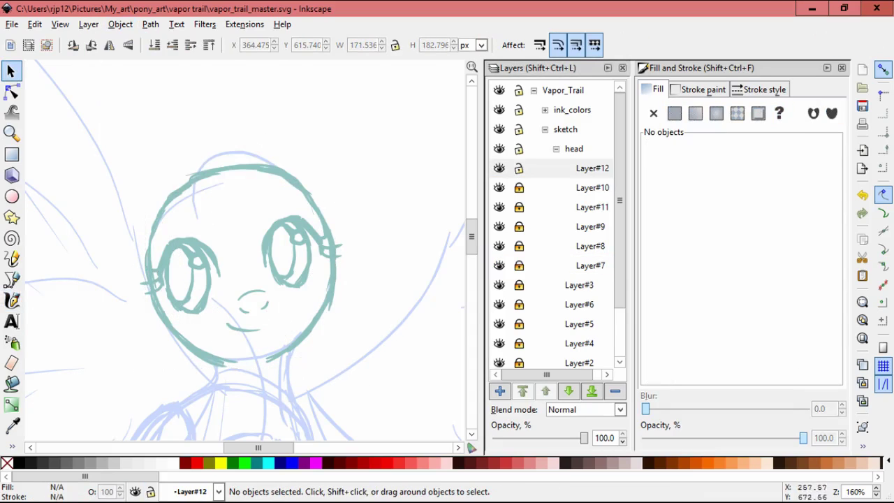
key("c")
mouse_move(280, 166)
left_mouse_down()
mouse_move(295, 127)
mouse_move(320, 151)
mouse_move(345, 210)
left_mouse_up()
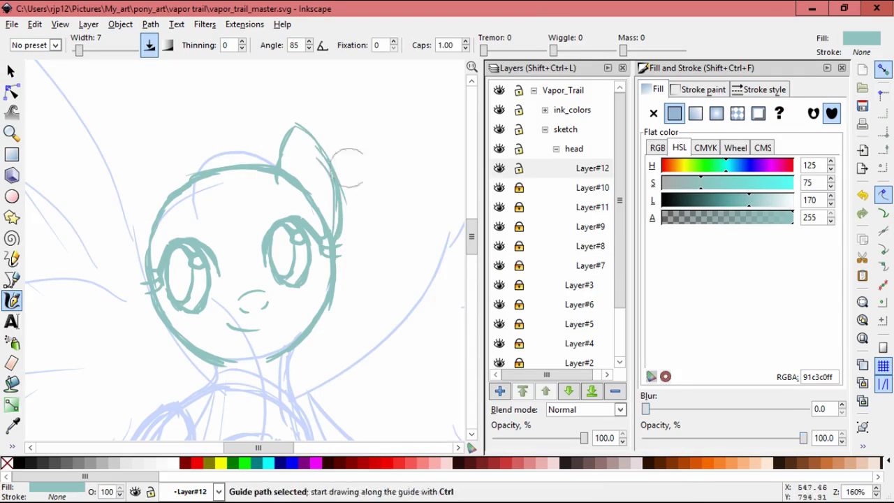
key("s")
left_click_drag(312, 146, 315, 148)
left_click_drag(399, 96, 271, 256)
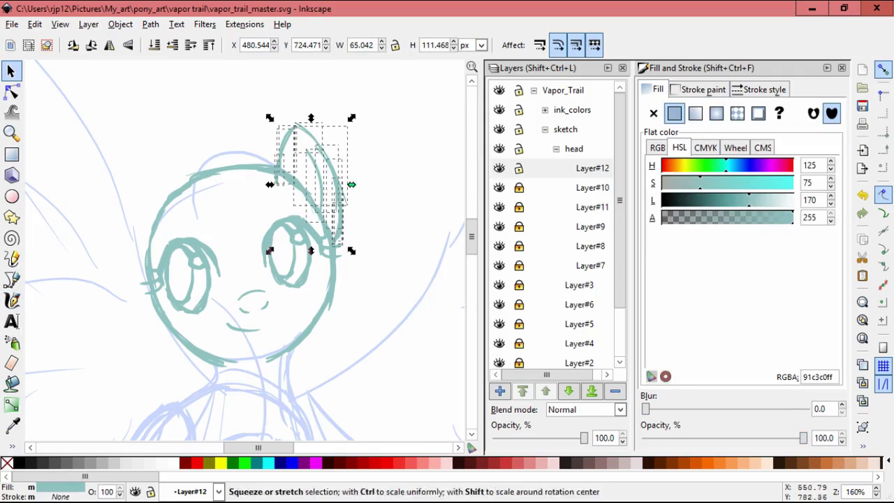
key("ctrl+g")
- Duplicate the ear, mirror it to the opposite side of the head and adjust its angle and position
key("ctrl+d")
left_click_drag(308, 209, 177, 229)
left_click(177, 229)
left_click_drag(139, 130, 124, 140)
left_click_drag(168, 210, 171, 218)
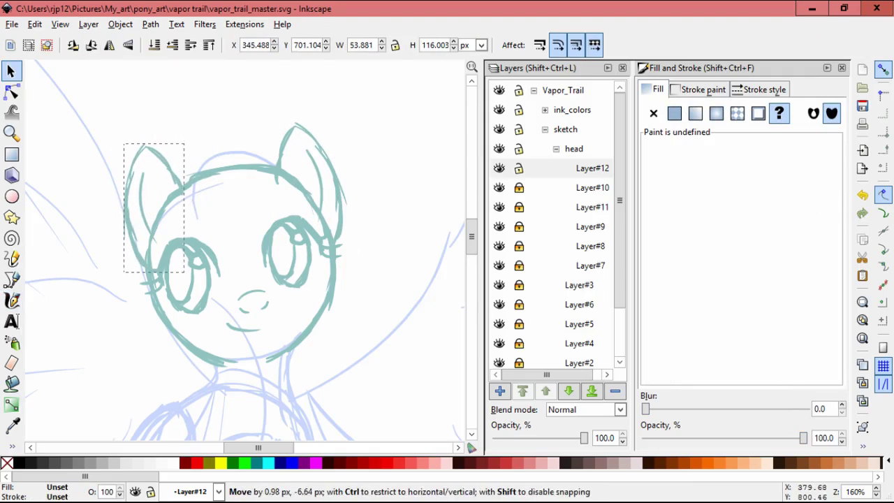
key("Escape")
- Lock Layer#12, add Layer#13 above it and pick the darker teal swatch (78b4b1ff) as the drawing colour
scroll(244, 252, "down", 5)
key("5")
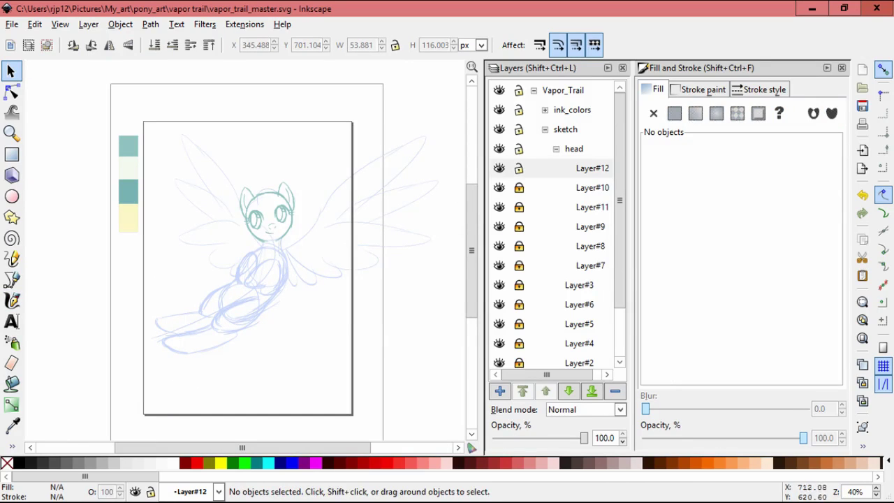
key("5")
scroll(259, 182, "up", 4)
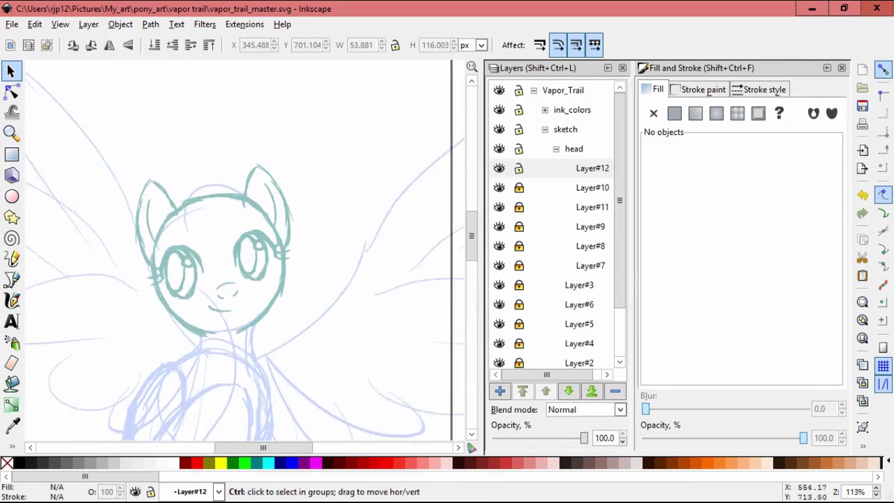
left_click(518, 168)
key("ctrl+shift+n")
key("Return")
key("c")
left_click_drag(329, 213, 210, 280)
key("d")
left_click(139, 249)
key("d")
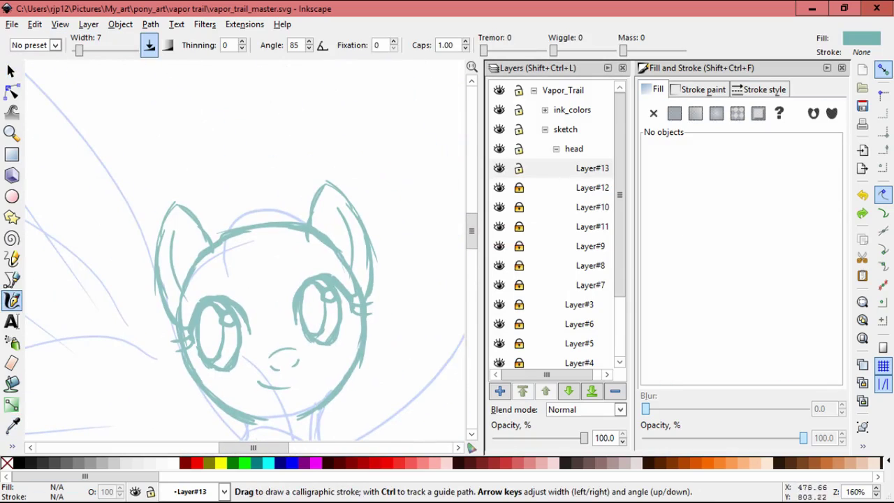
- Sketch the mane's large rounded curl and a forelock sweeping across the forehead to a tip beyond the right ear
mouse_move(217, 187)
left_mouse_down()
mouse_move(158, 169)
mouse_move(105, 237)
mouse_move(115, 296)
mouse_move(213, 318)
left_mouse_up()
left_click_drag(252, 257, 213, 308)
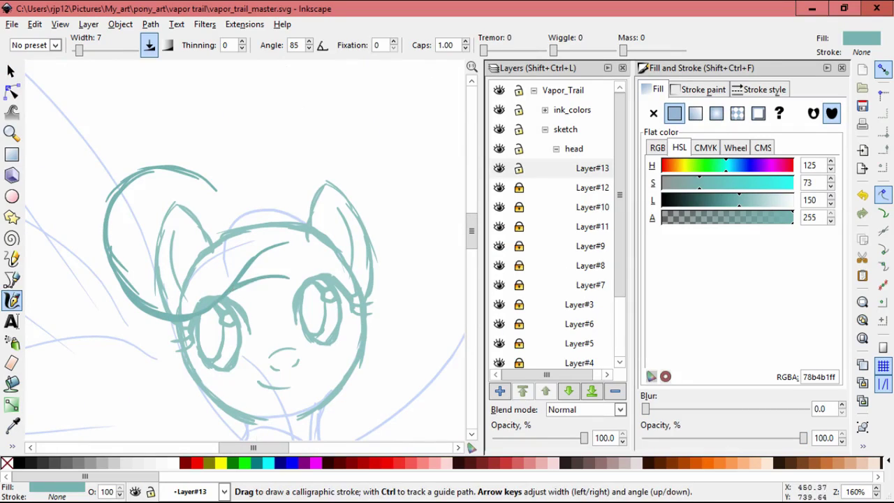
left_click_drag(334, 256, 435, 254)
mouse_move(186, 173)
left_mouse_down()
mouse_move(290, 218)
mouse_move(333, 217)
left_mouse_up()
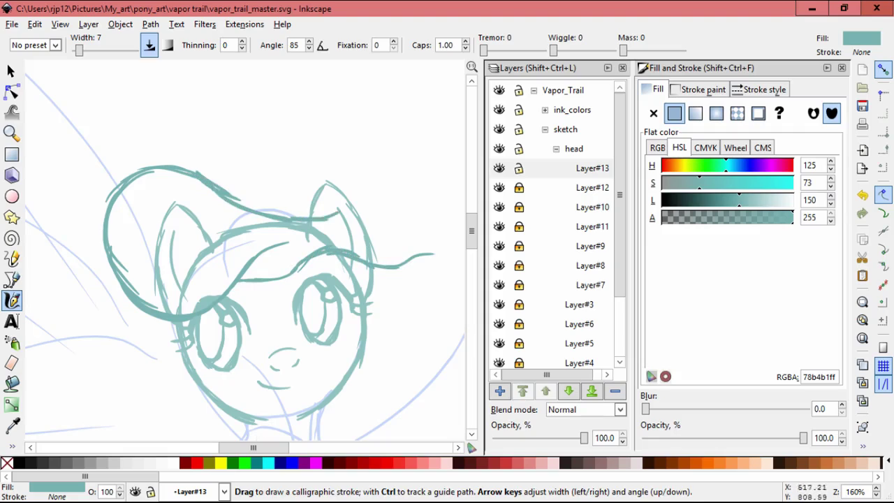
- Select all mane strokes on Layer#13, shift them and rotate them slightly over the head
key("s")
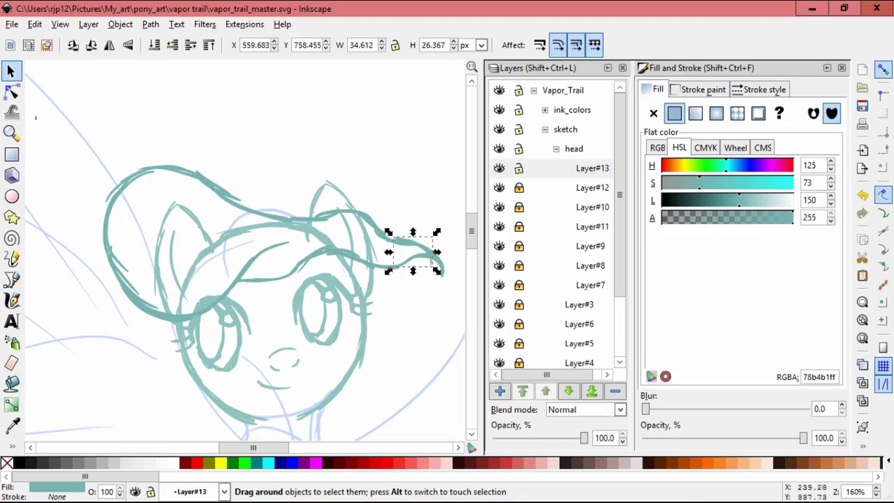
key("ctrl+a")
scroll(244, 259, "right", 2)
left_click_drag(223, 160, 223, 148)
left_click_drag(399, 160, 395, 150)
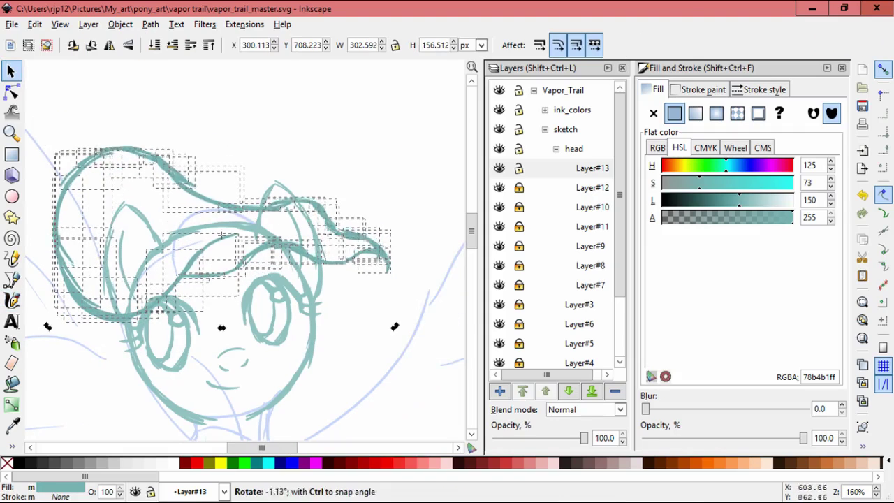
left_click_drag(160, 184, 158, 180)
- Narrow the mane strokes to about 286.5 px wide and rotate them so the forelock tip dips
left_click(219, 157)
mouse_move(219, 144)
left_mouse_down()
mouse_move(208, 140)
mouse_move(217, 145)
left_mouse_up()
left_click(219, 157)
left_click_drag(390, 233, 372, 235)
left_click(354, 176)
left_click_drag(372, 145, 362, 130)
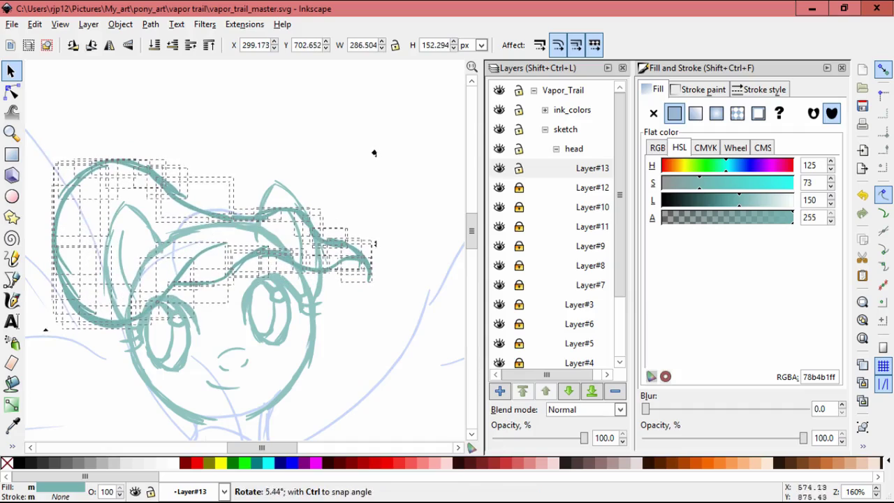
- Scale the short stroke on the mane's upper curve down to about 29 by 28 px
left_click(168, 183)
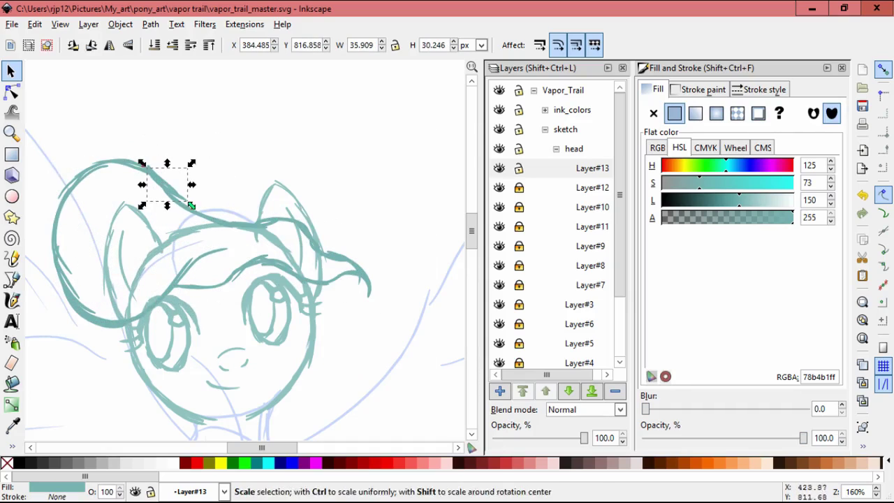
left_click(144, 202)
key("Escape")
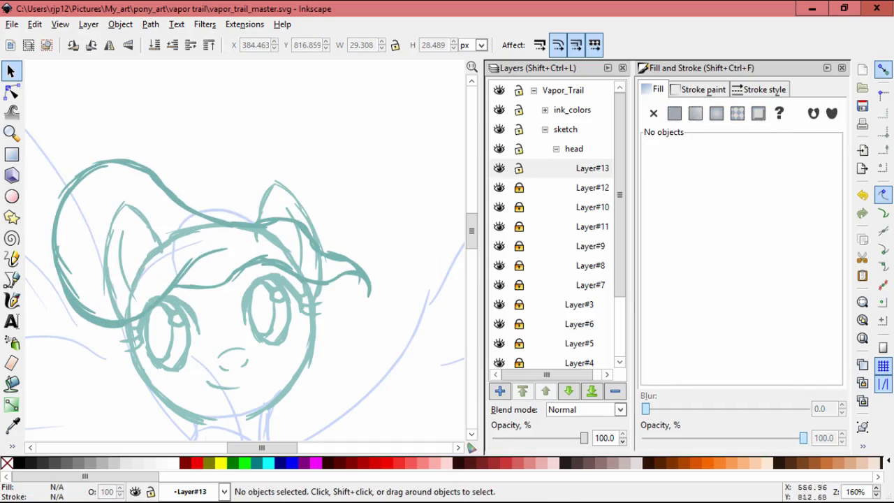
- Add Layer#14 above Layer#13 and sketch an inner mane strand curving around the left ear toward the forehead
key("c")
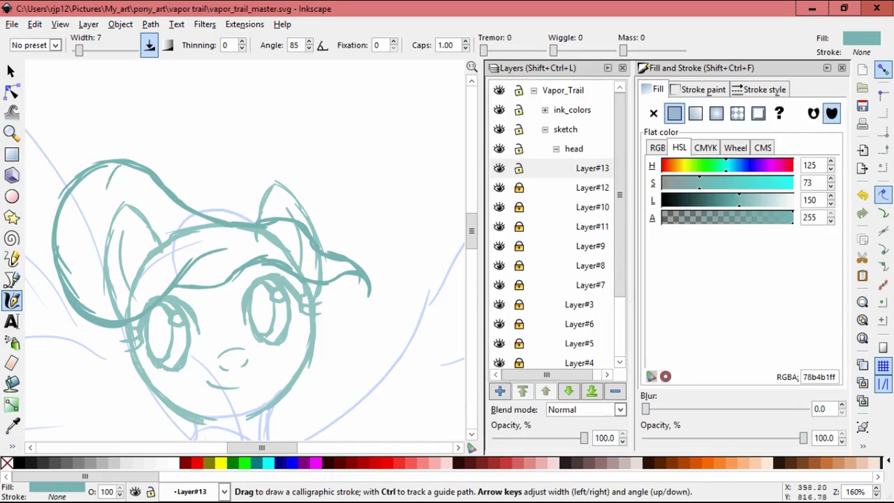
key("ctrl+shift+n")
key("Return")
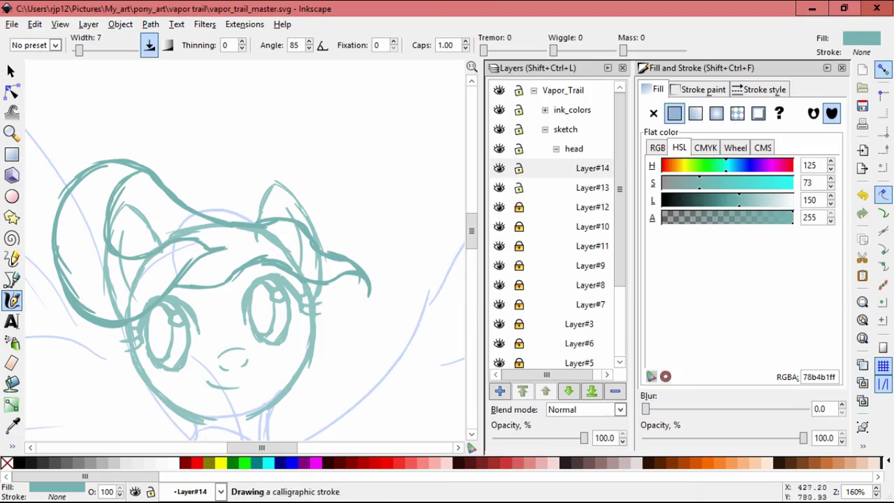
- Add Layer#15 above Layer#14 and sketch wavy mane strands over the top of the head
key("ctrl+shift+n")
key("Return")
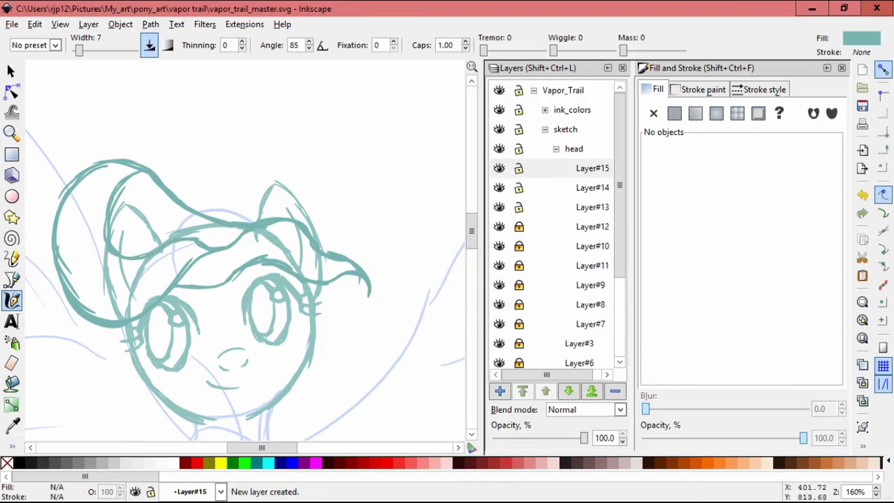
scroll(245, 252, "down", 3)
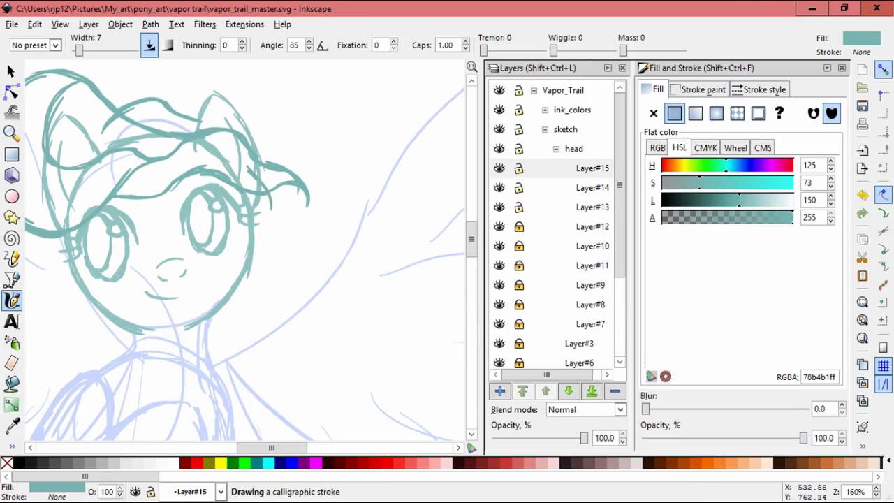
scroll(244, 252, "down", 3)
- Sketch a long wavy lock of mane running down beside the face and ending in a point on the chest
left_click_drag(254, 319, 255, 320)
key("ctrl+z")
left_click_drag(272, 282, 271, 386)
left_click_drag(154, 411, 156, 420)
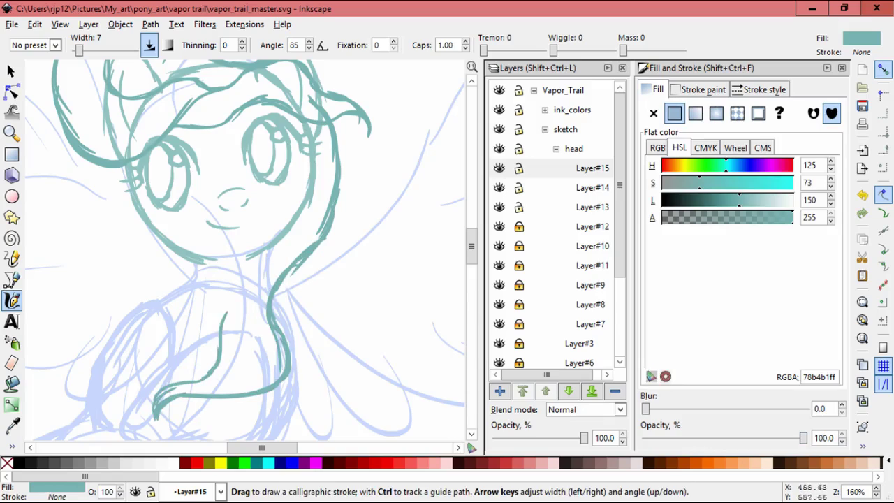
left_click_drag(228, 313, 223, 354)
left_click_drag(207, 318, 246, 260)
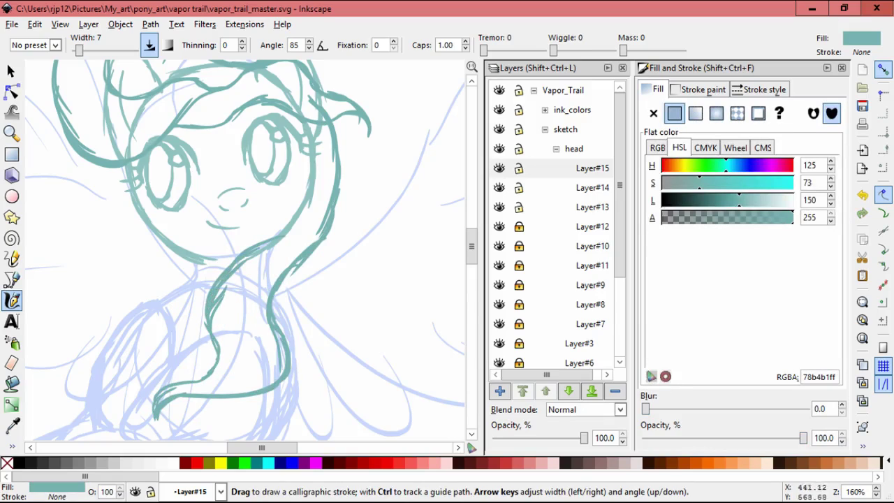
- Clean up the long lock's inner edge by removing the stray stroke and repositioning the neighbouring strokes
key("s")
key("Escape")
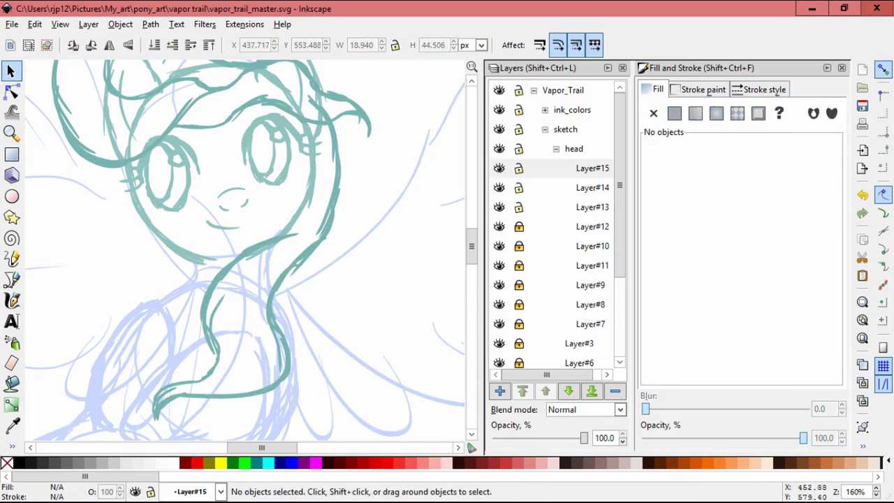
left_click(233, 266)
key("Escape")
left_click(213, 360)
key("Escape")
left_click(211, 360)
left_click_drag(198, 370, 203, 374)
key("Escape")
left_click(210, 363)
key("Escape")
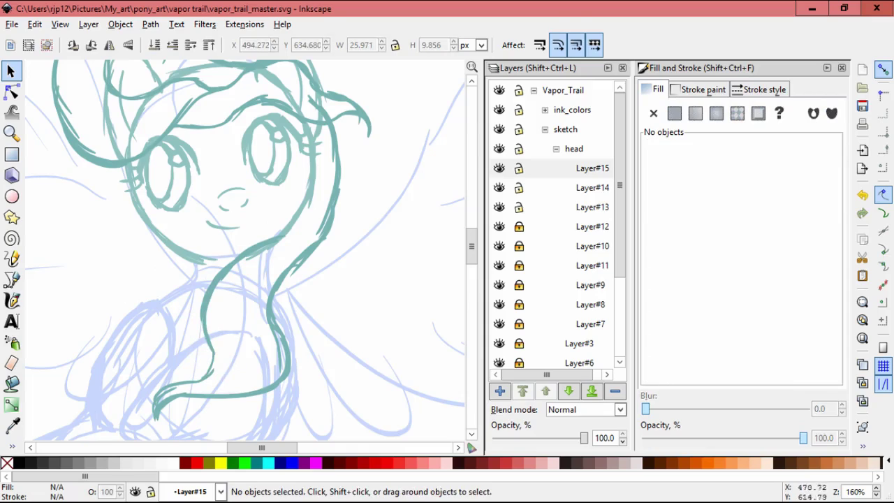
key("c")
key("minus")
key("minus")
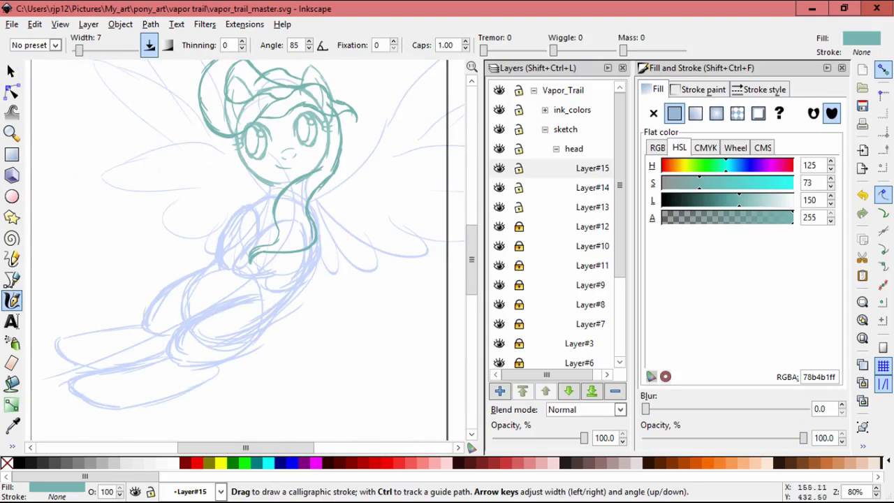
mouse_move(237, 251)
left_mouse_down()
mouse_move(212, 244)
mouse_move(215, 344)
left_mouse_up()
key("s")
left_click_drag(150, 120, 265, 245)
left_click(236, 198)
left_click_drag(262, 190, 263, 180)
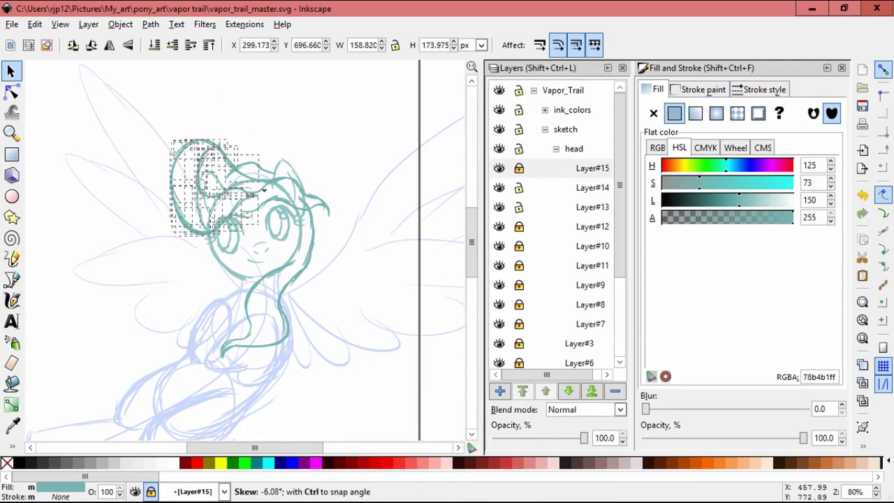
key("Escape")
- Add a new layer directly above Layer#12 and name it fill
mouse_move(142, 354)
left_mouse_down()
mouse_move(135, 260)
mouse_move(153, 318)
left_mouse_up()
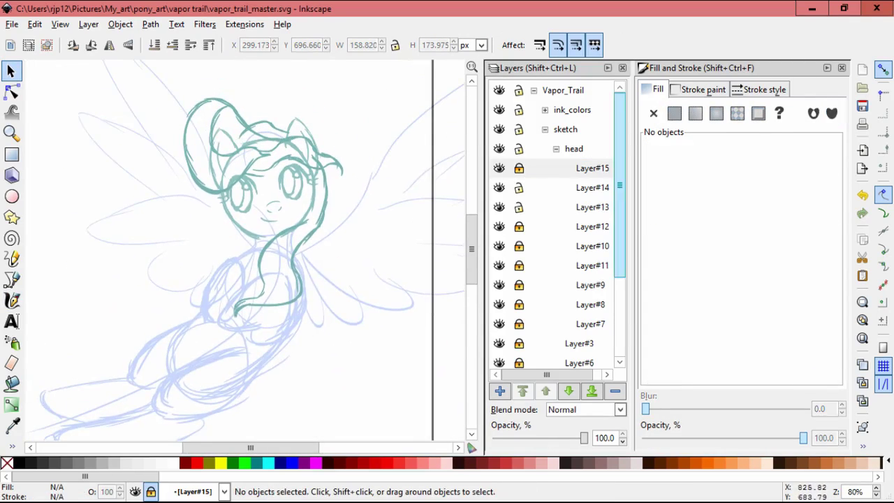
left_click(498, 227)
left_click(592, 227)
key("ctrl+shift+n")
key("Return")
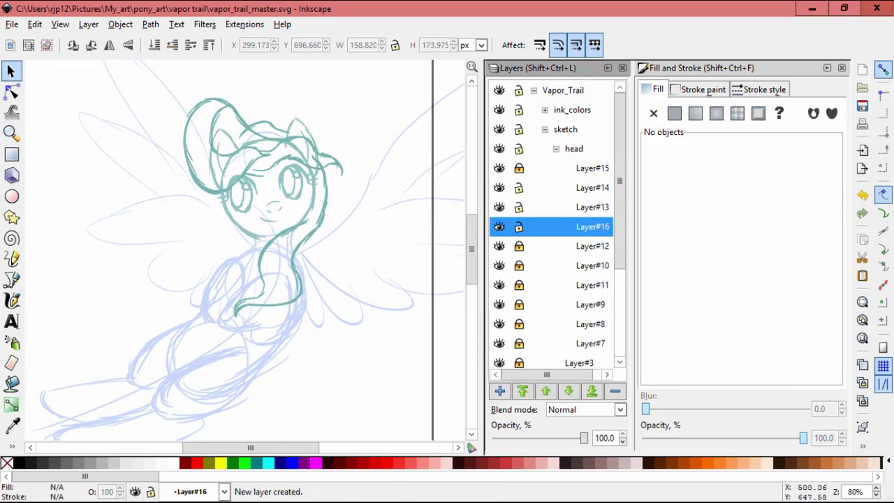
left_click(593, 226)
key("Return")
left_click(585, 227)
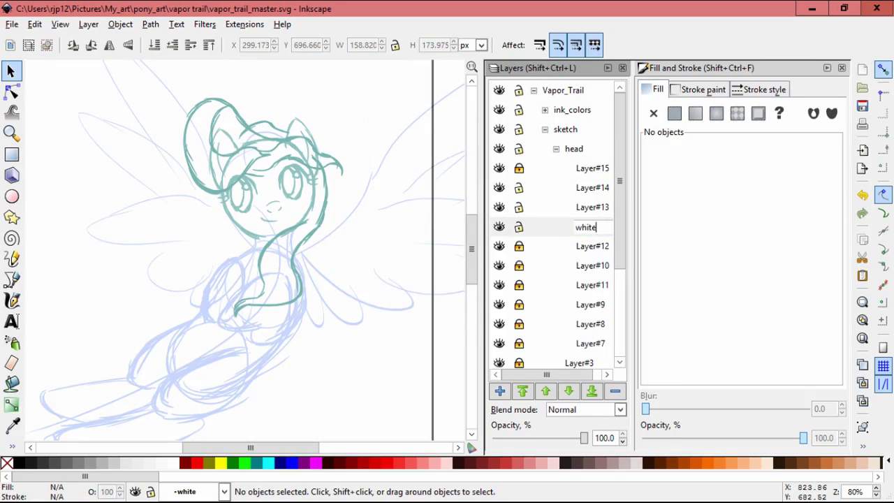
type("fill")
key("Return")
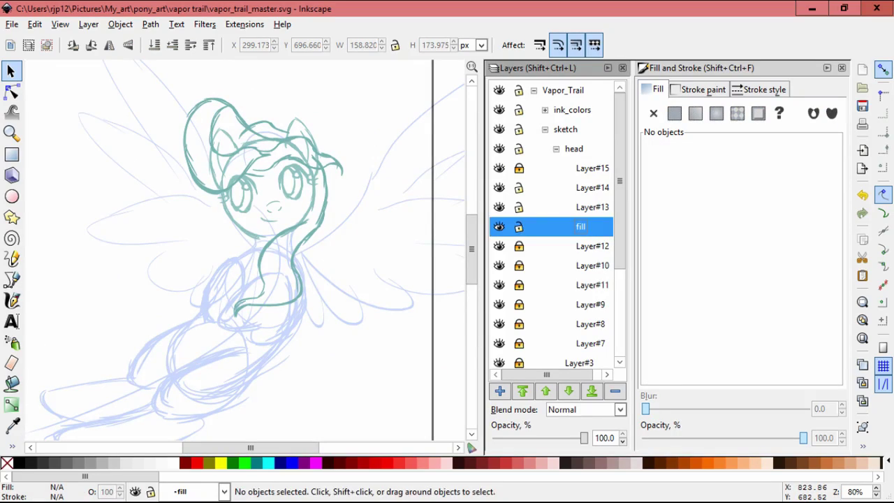
- Make Layer#15 the only unlocked head layer and sketch the tail's inner edge curving down from the rump to the tip
left_click(531, 168)
left_click_drag(244, 314, 346, 191)
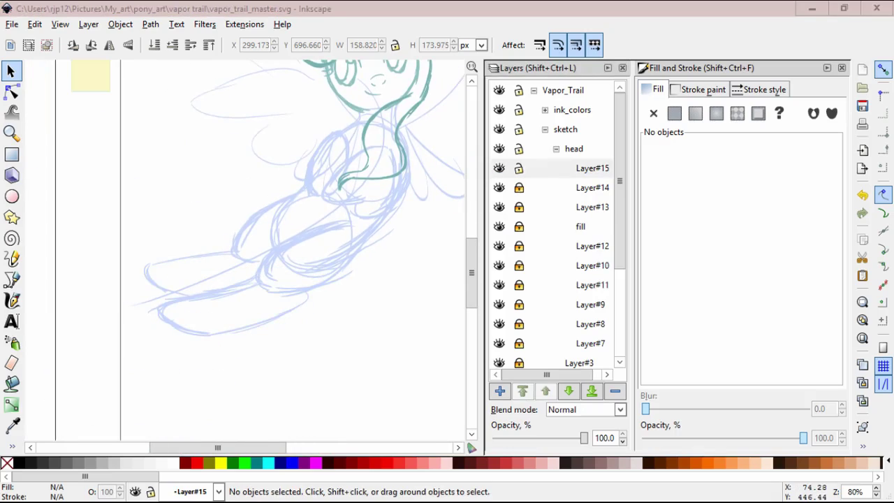
key("c")
left_click_drag(335, 255, 246, 363)
left_click_drag(328, 328, 166, 404)
mouse_move(307, 342)
left_mouse_down()
mouse_move(185, 362)
mouse_move(183, 431)
left_mouse_up()
- Rework the tail's outer edge with overlapping curved strokes from the hind hoof down to the pointed tip, undoing unwanted strokes
mouse_move(179, 327)
left_mouse_down()
mouse_move(129, 388)
mouse_move(131, 404)
left_mouse_up()
key("ctrl+z")
key("ctrl+z")
key("ctrl+z")
left_click_drag(167, 287, 119, 381)
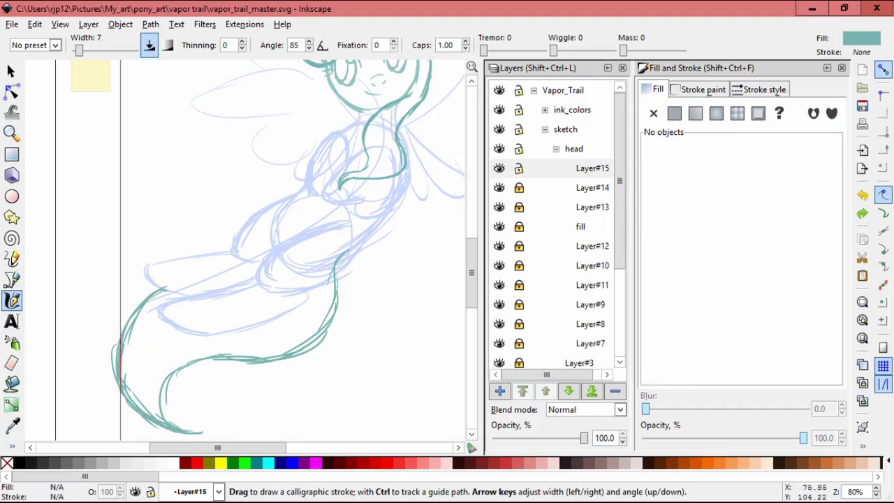
left_click_drag(335, 329, 322, 336)
- Group the tail strokes, scale the group down toward the rump and nudge it slightly to the right
key("minus")
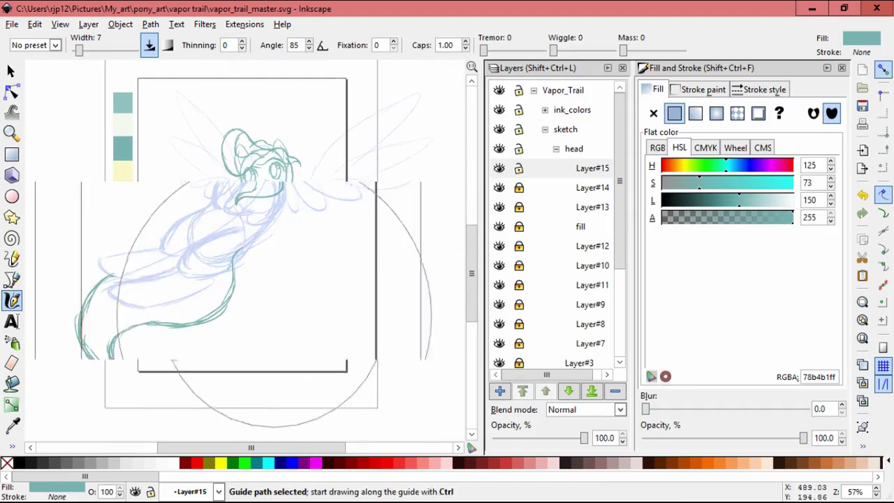
key("F1")
key("ctrl+a")
key("ctrl+g")
left_click_drag(104, 364, 132, 342)
left_click_drag(287, 243, 293, 244)
key("Escape")
scroll(189, 300, "up", 2)
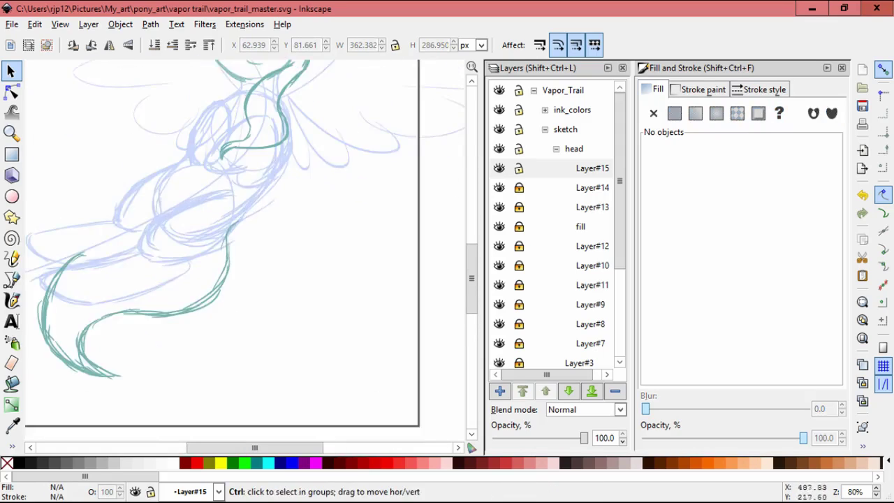
- Draw a closed polygon over the tail that follows the underside of the near hind hoof, and fill it with white
key("b")
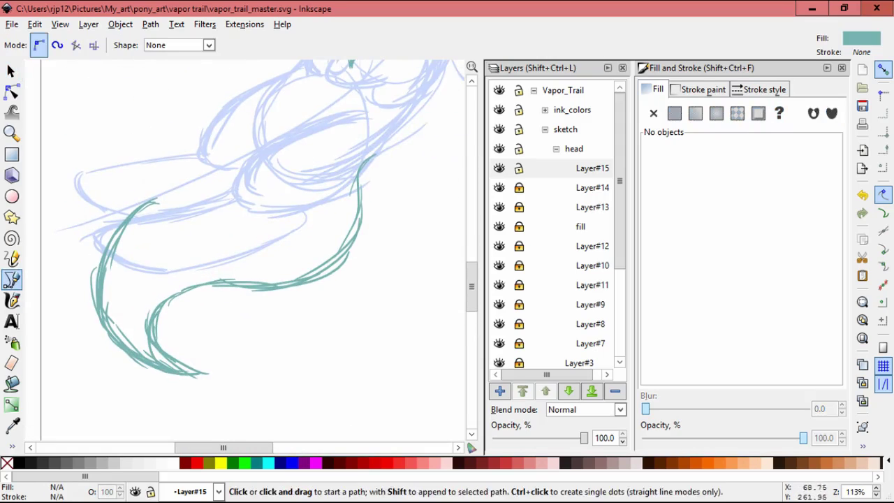
left_click(279, 241)
left_click(374, 131)
left_click(418, 142)
left_click(370, 346)
left_click(224, 407)
left_click(61, 374)
left_click(61, 246)
left_click(95, 237)
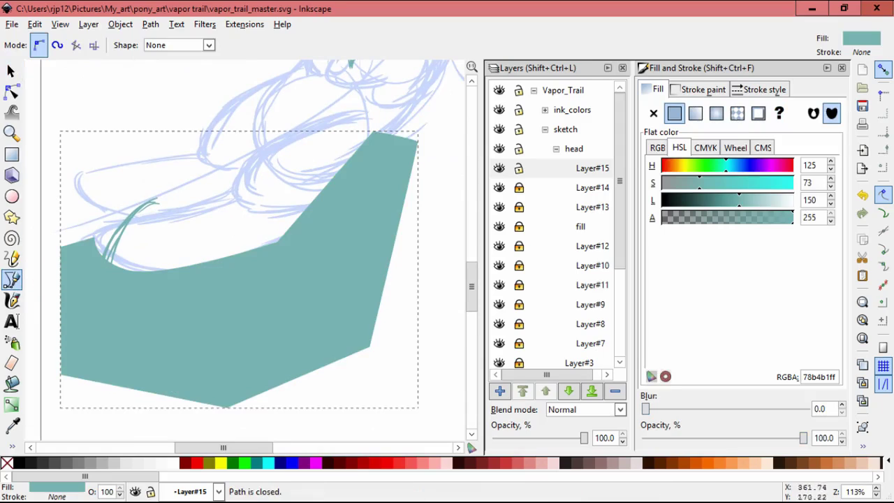
key("s")
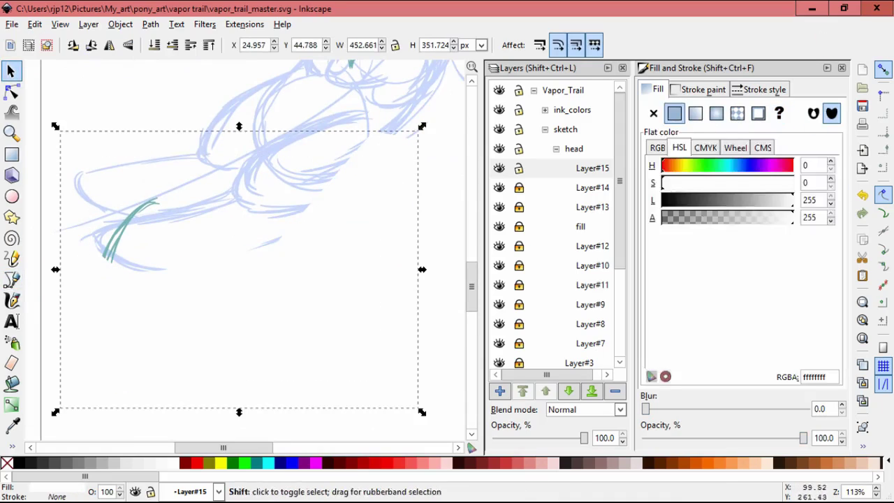
- Mask the tail group with the white polygon to hide the tail part overlapping the hind leg
key("ctrl+a")
left_click(121, 24)
left_click(307, 131)
left_click(175, 335)
key("Escape")
- Adjust the tail mask's edge beside the hoof so the outer tail strokes meet the hoof outline
key("n")
left_click(105, 280)
key("Escape")
key("ctrl+a")
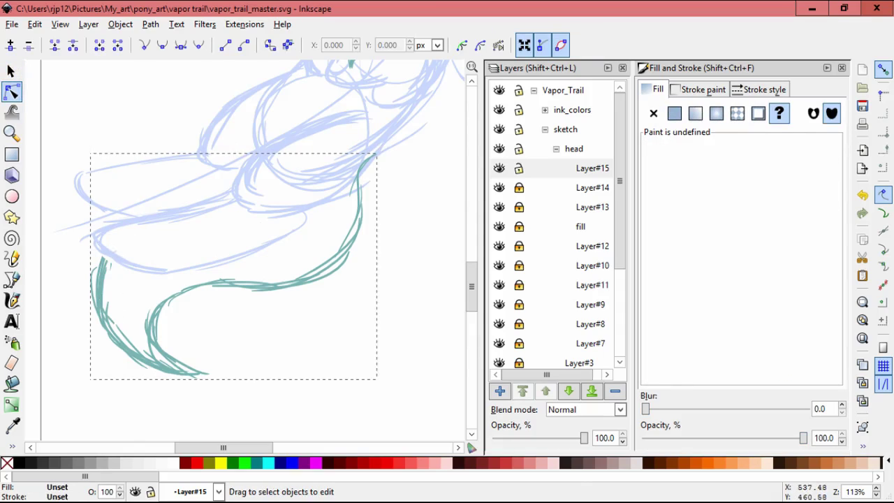
left_click(480, 45)
left_click_drag(127, 270, 137, 268)
key("Escape")
key("s")
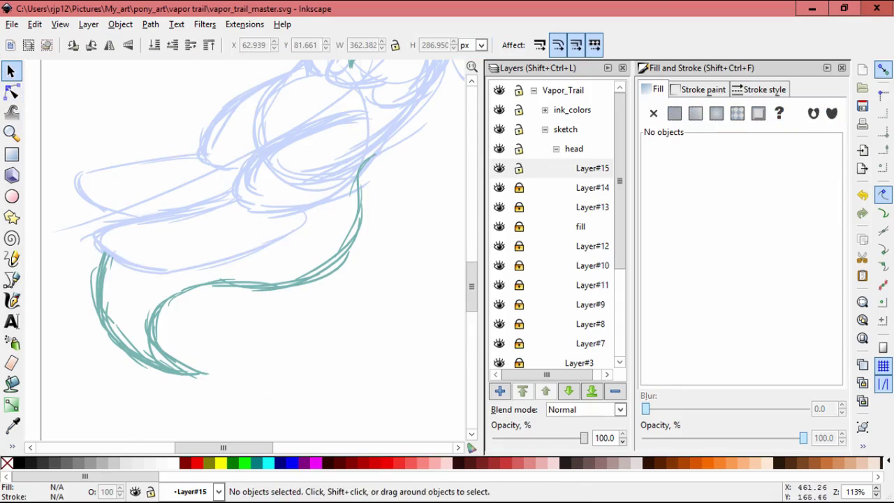
- Lock and collapse the head layer, and add Layer#16 above Layer#3
key("5")
left_click(556, 149)
left_click(580, 168)
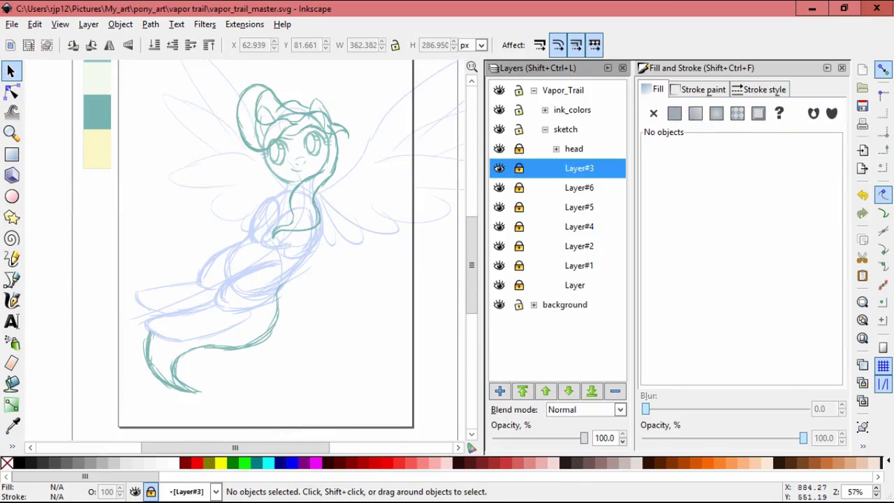
key("ctrl+shift+n")
key("Return")
- Set the calligraphy color to light teal 91c3c0ff by sampling the palette swatch beside the page
key("c")
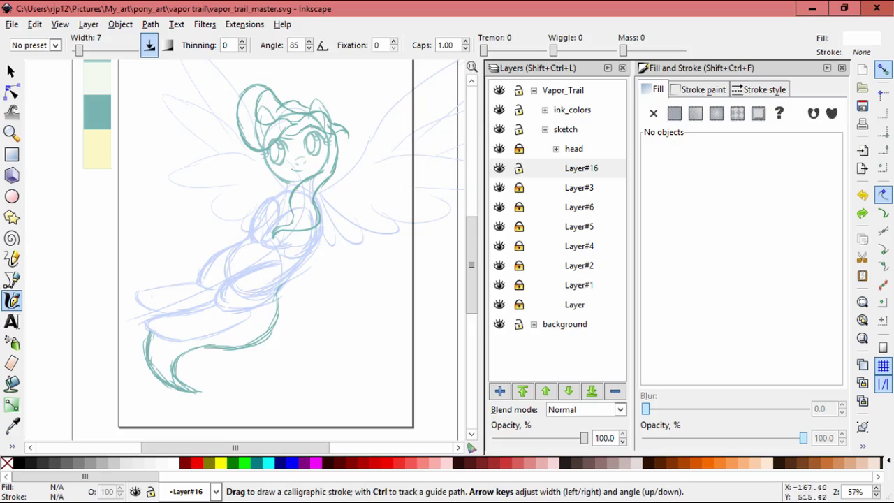
key("d")
scroll(95, 238, "up", 4)
left_click(95, 243)
key("d")
scroll(283, 353, "up", 4)
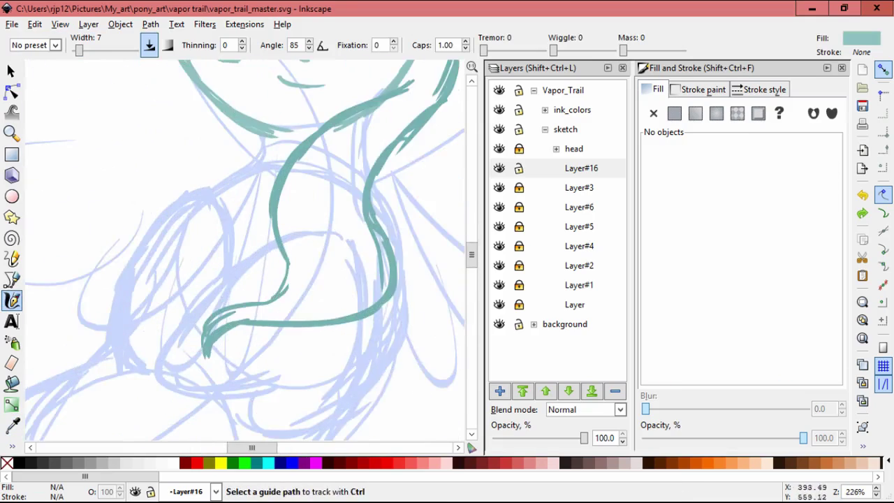
- Sketch the neck line and the upper hip curve over the rough body, and delete the misplaced shoulder stroke
scroll(251, 140, "up", 1)
left_click_drag(280, 377, 280, 273)
mouse_move(290, 94)
left_mouse_down()
mouse_move(215, 176)
mouse_move(203, 237)
left_mouse_up()
scroll(203, 238, "down", 1)
mouse_move(245, 165)
left_mouse_down()
mouse_move(162, 234)
mouse_move(145, 328)
left_mouse_up()
mouse_move(210, 210)
left_mouse_down()
mouse_move(182, 319)
mouse_move(113, 349)
left_mouse_up()
key("s")
left_click_drag(209, 202, 91, 119)
key("Escape")
left_click(150, 265)
key("Delete")
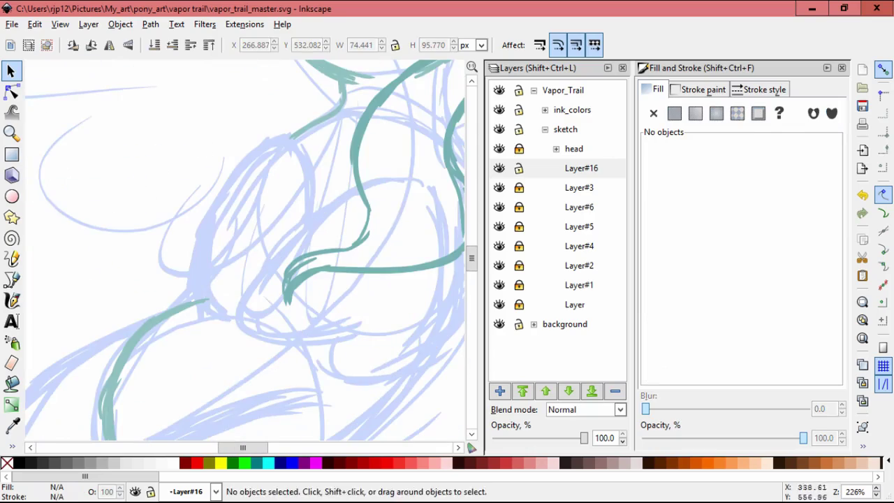
- Sketch the outlines of both folded forelegs and the side of the torso on Layer#16
key("c")
left_click_drag(235, 165, 202, 246)
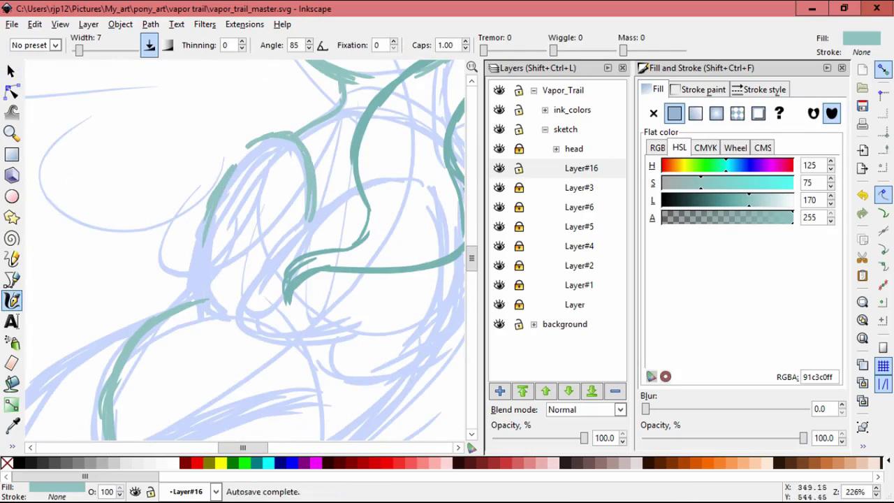
left_click_drag(208, 296, 209, 295)
scroll(210, 296, "right", 3)
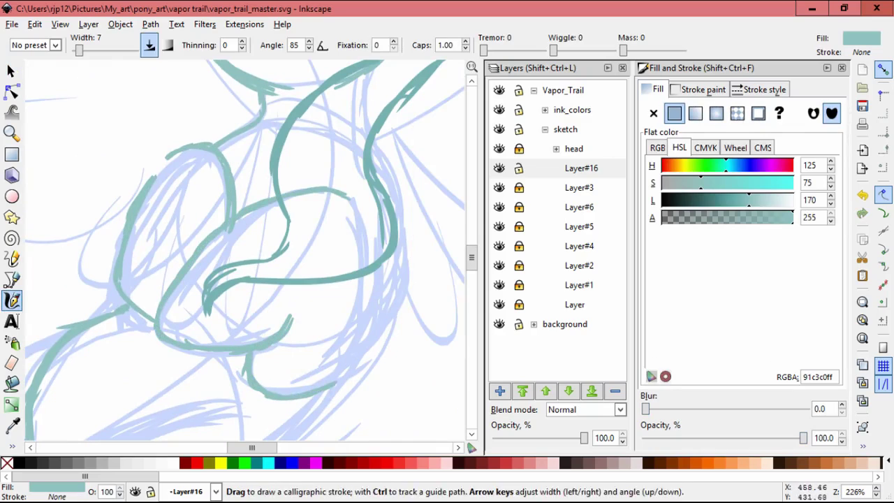
left_click_drag(395, 250, 369, 332)
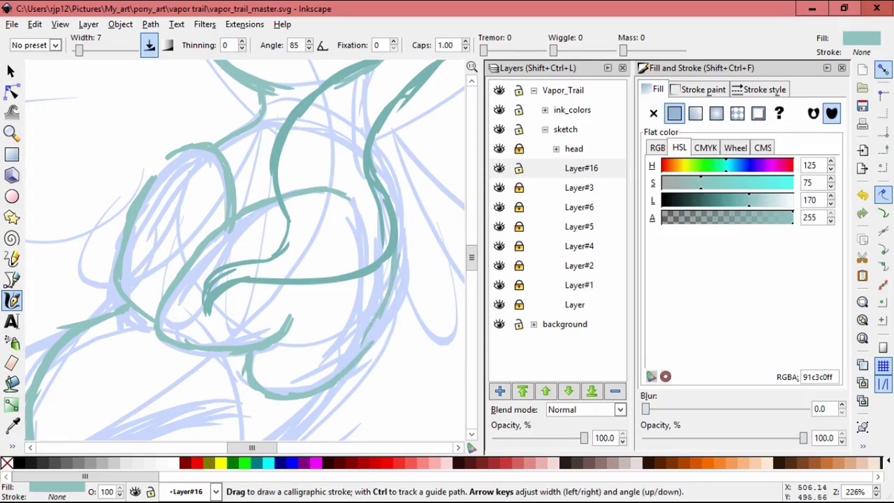
- Sketch the near thigh's upper edge, rounded knee and underside, continuing the line up into the rump
scroll(245, 252, "down", 5)
scroll(244, 252, "left", 4)
left_click_drag(262, 275, 137, 328)
scroll(245, 252, "down", 2)
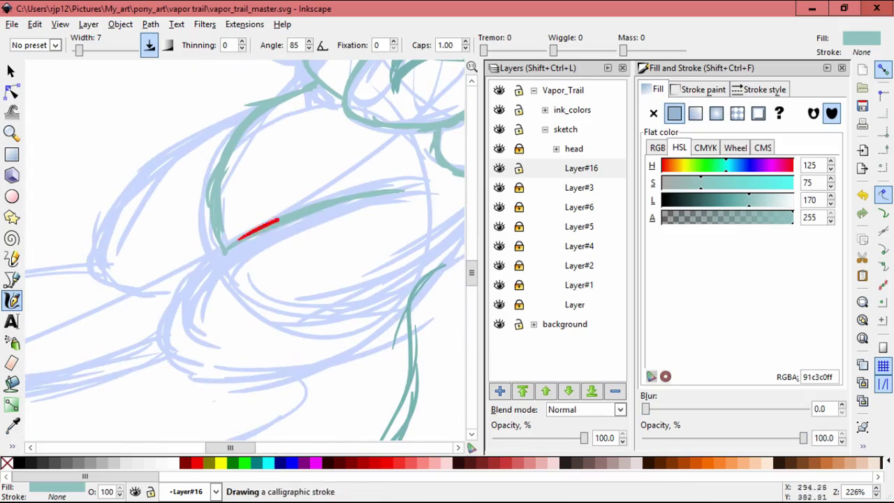
left_click_drag(190, 291, 156, 370)
left_click_drag(225, 378, 340, 361)
scroll(244, 252, "right", 2)
left_click_drag(195, 408, 305, 304)
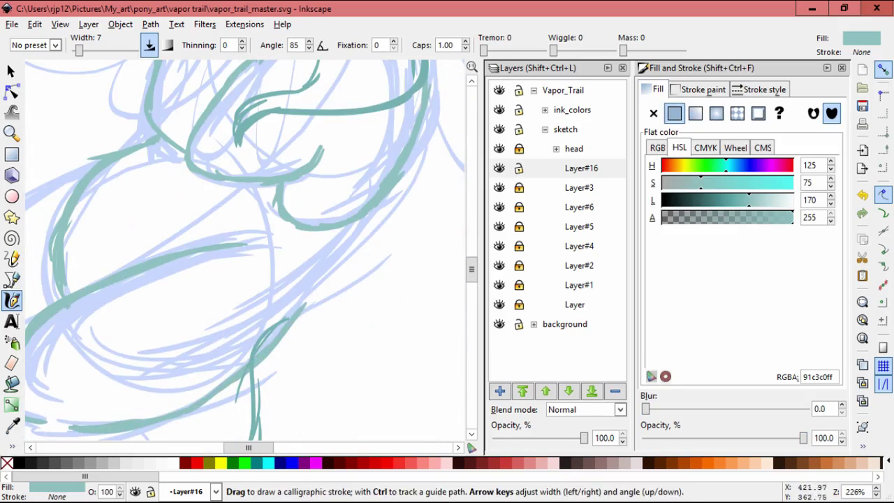
- Sketch the far hind leg's thigh, knee and long lower leg over the rough outline
scroll(363, 218, "left", 3)
scroll(363, 217, "up", 2)
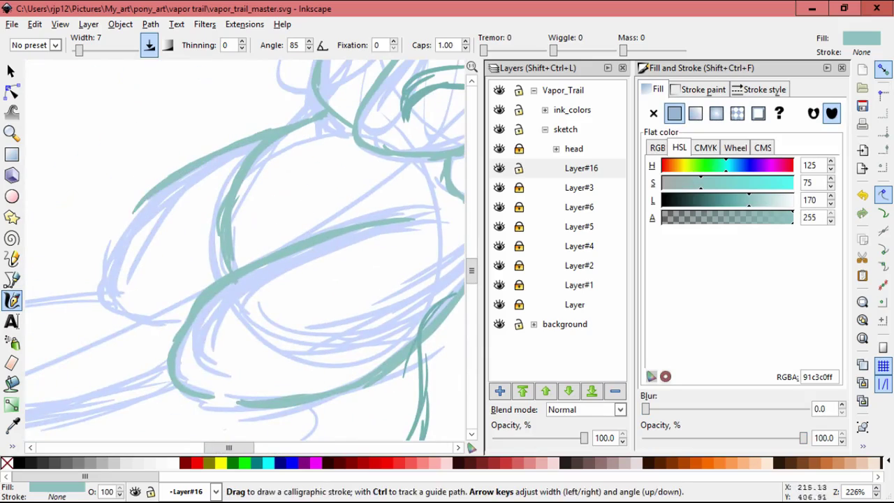
left_click_drag(210, 231, 298, 140)
left_click_drag(342, 208, 155, 240)
mouse_move(90, 259)
left_mouse_down()
mouse_move(279, 328)
mouse_move(412, 293)
left_mouse_up()
key("space")
- Sketch the near hind leg's lower outline, from the hoof along its upper edge and underside to the rounded heel
left_click_drag(280, 315, 286, 241)
left_click_drag(266, 440, 461, 384)
mouse_move(136, 290)
left_mouse_down()
mouse_move(223, 362)
mouse_move(314, 365)
left_mouse_up()
scroll(245, 252, "right", 4)
left_click_drag(166, 355, 247, 320)
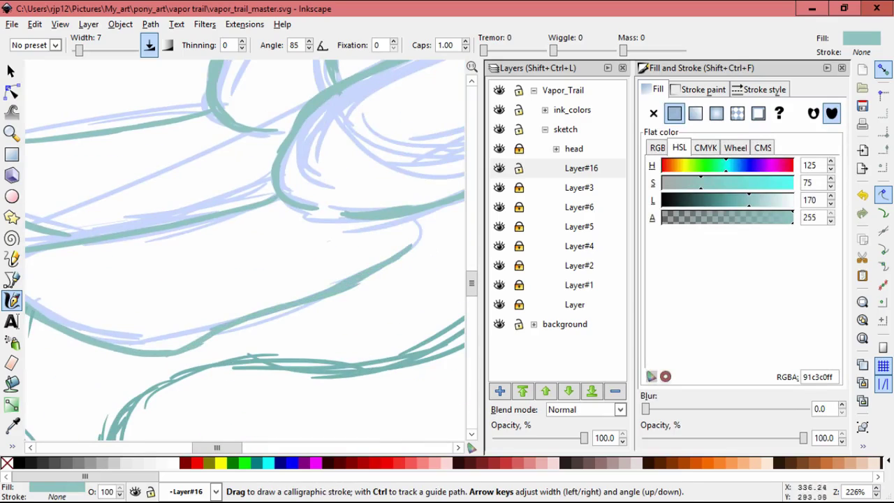
left_click_drag(363, 269, 429, 224)
left_click_drag(244, 209, 293, 294)
key("minus")
key("minus")
key("minus")
key("minus")
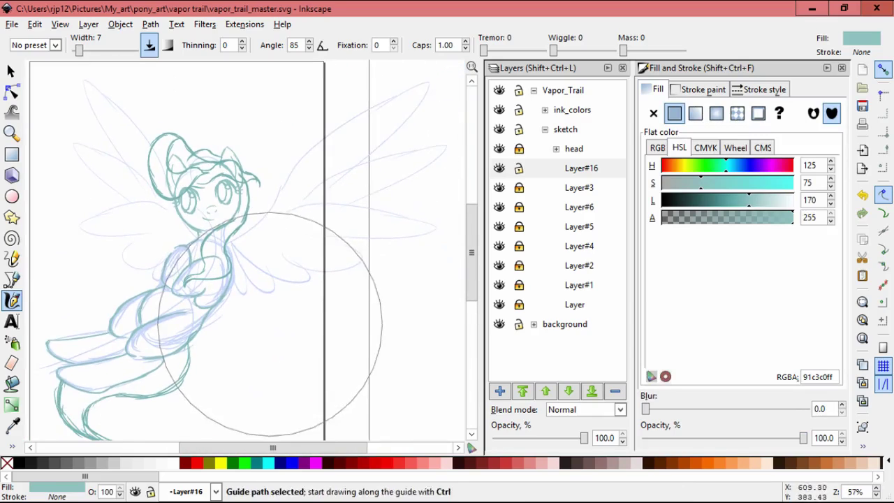
key("minus")
- Unlock the head layers, make the fill layer current and set the calligraphy color to white
key("space")
key("minus")
left_click(194, 329)
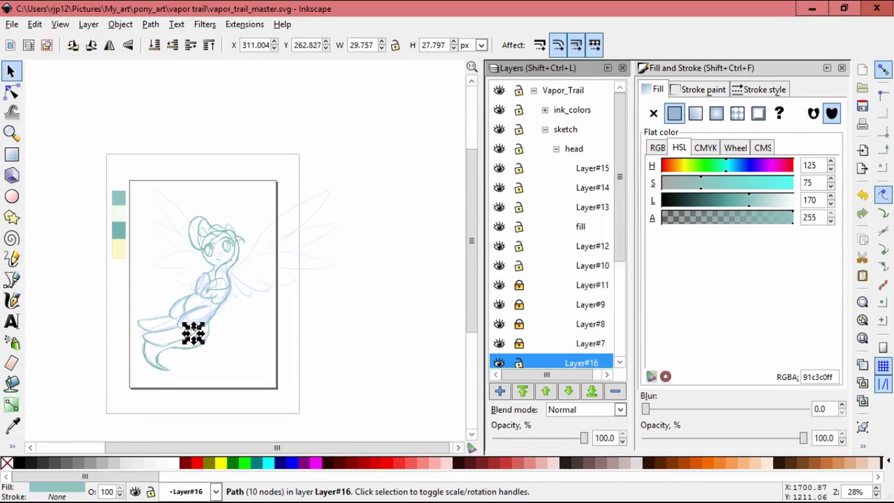
key("Escape")
key("d")
key("c")
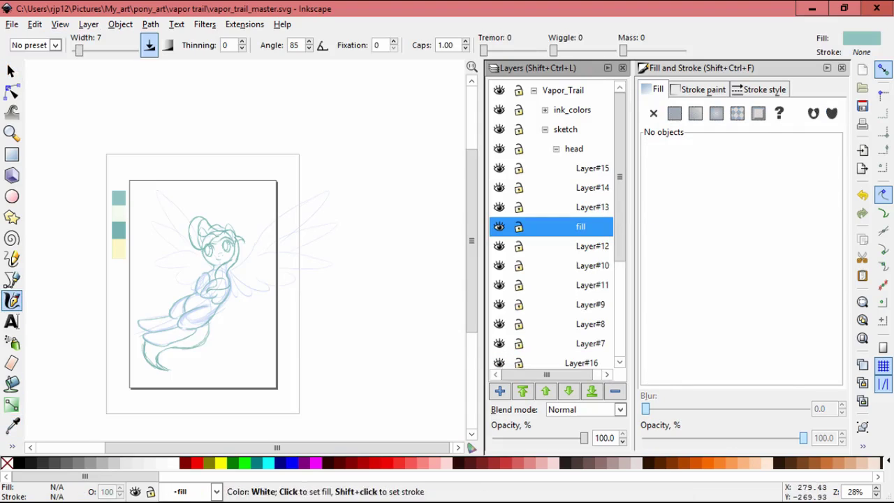
left_click(170, 462)
- Paint white calligraphic strokes on the fill layer to cover the head and ear lines inside the mane
scroll(203, 235, "up", 5)
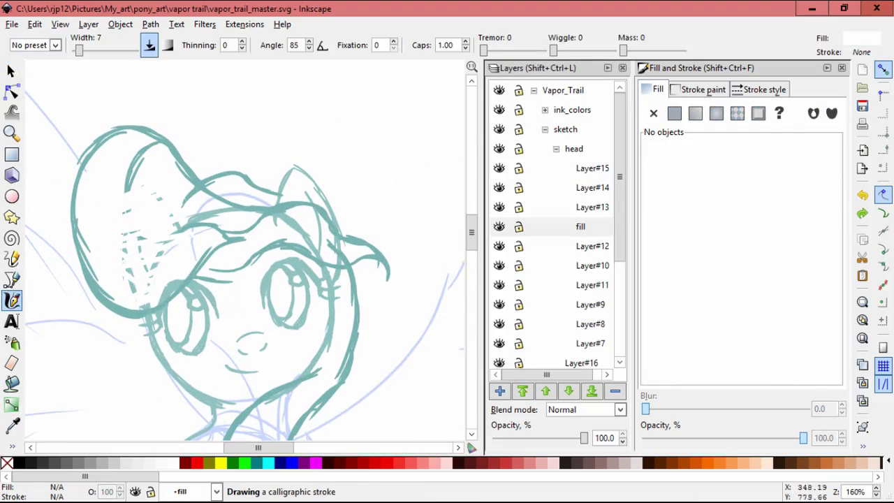
left_click_drag(234, 193, 123, 250)
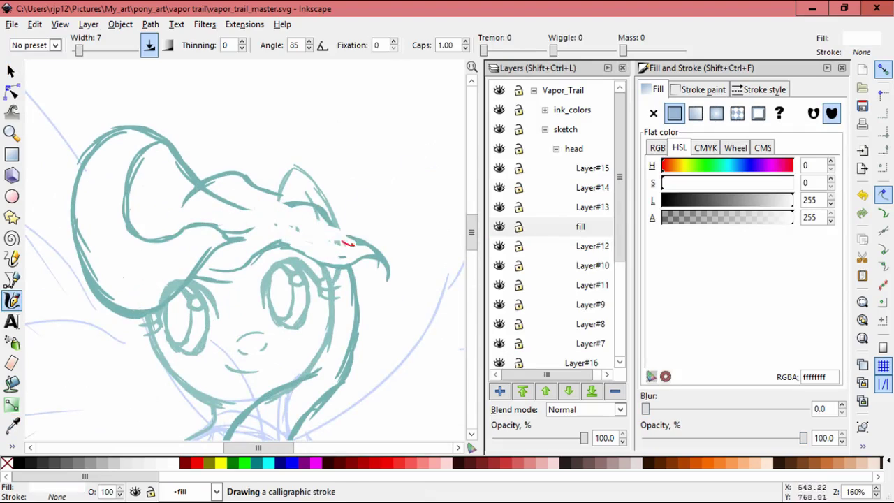
scroll(245, 251, "down", 4)
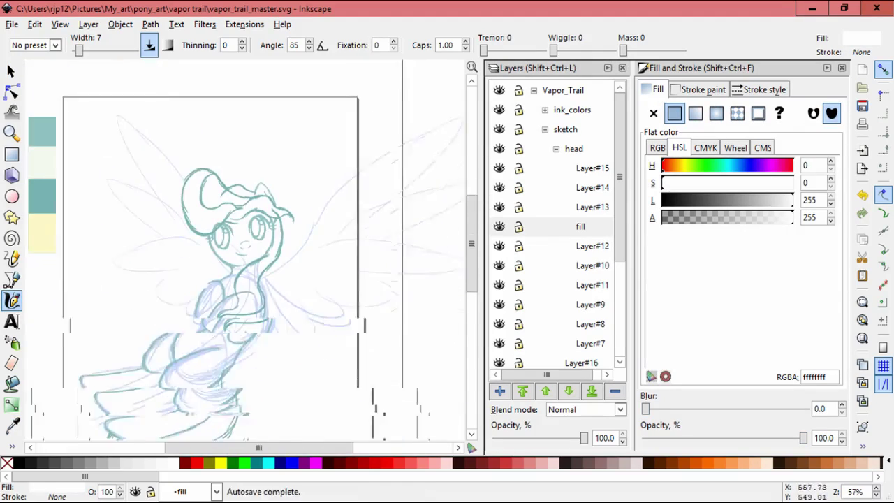
- Lock the fill layer, the head layers beneath it and Layer#15
left_click(580, 227)
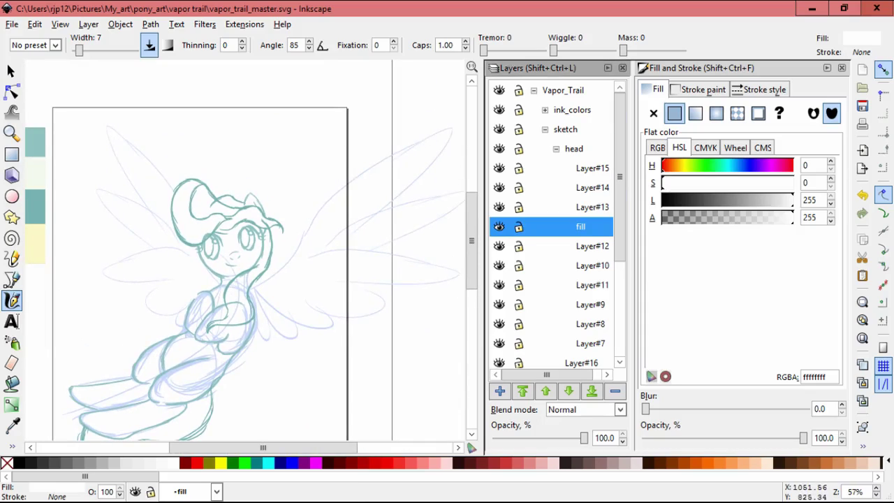
left_click_drag(519, 325, 519, 226)
left_click(499, 168)
left_click(499, 169)
left_click(519, 168)
- Select the teal mane strokes along the top of the head and shift them slightly
key("s")
left_click(210, 210)
left_click_drag(165, 177, 239, 248)
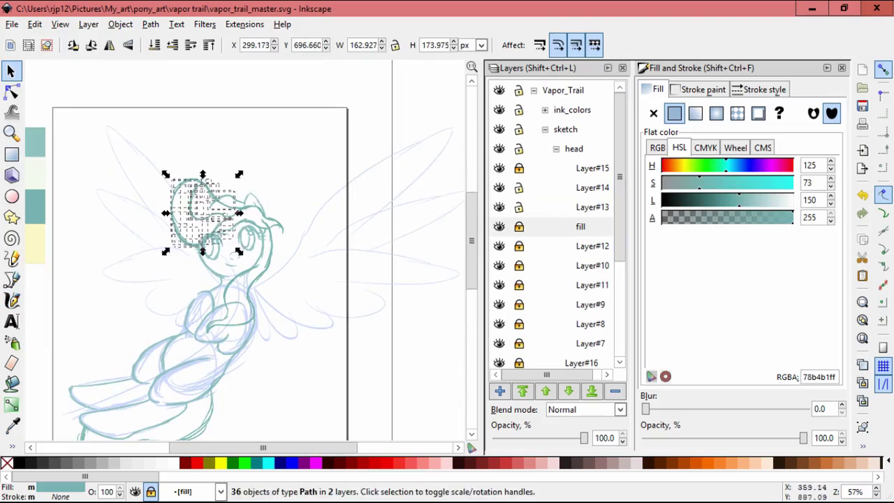
key("Escape")
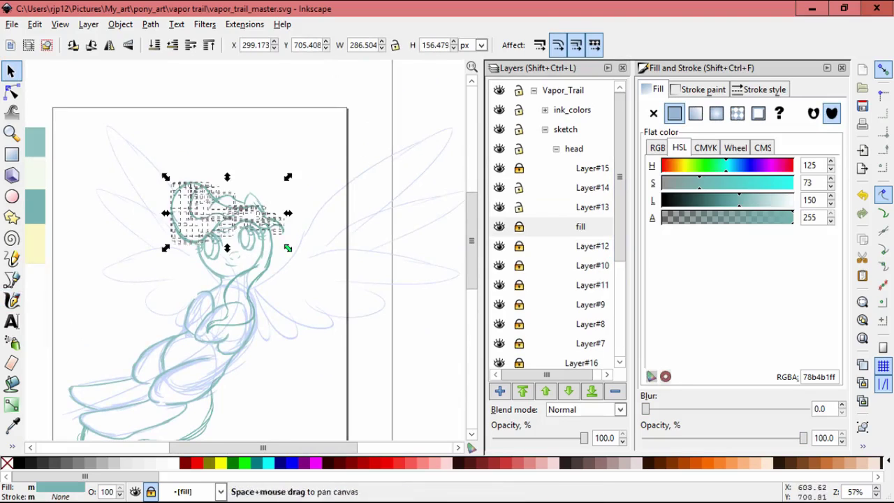
scroll(209, 245, "up", 2)
key("Escape")
scroll(210, 245, "down", 2)
scroll(330, 280, "down", 1)
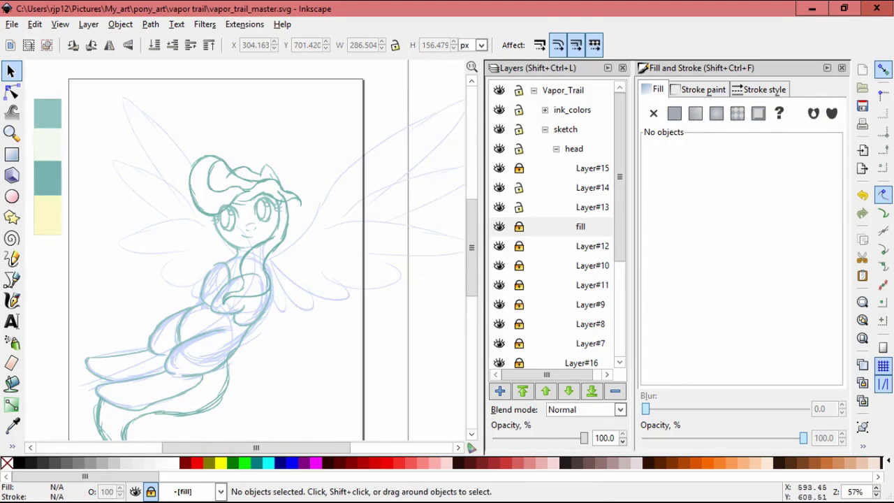
- Make the fill layer current and unlock all the sketch layers down to the lowest one
left_click(580, 226)
scroll(552, 223, "down", 4)
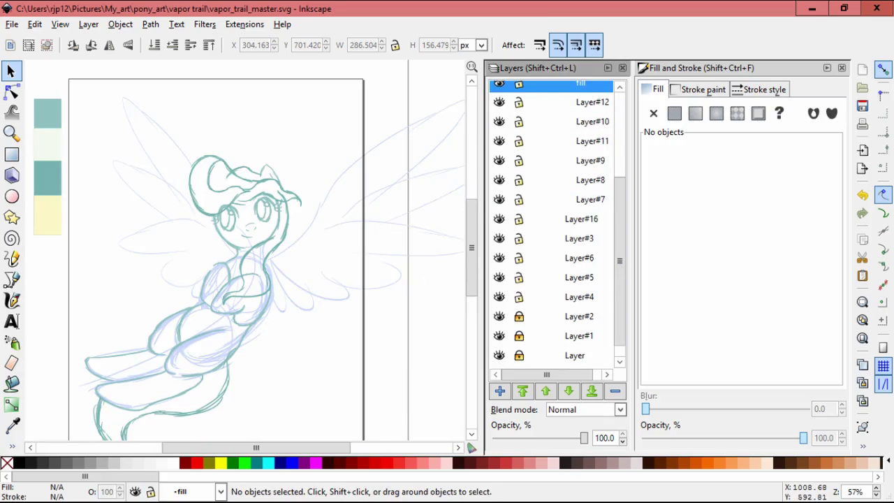
scroll(552, 223, "down", 1)
scroll(246, 222, "down", 2)
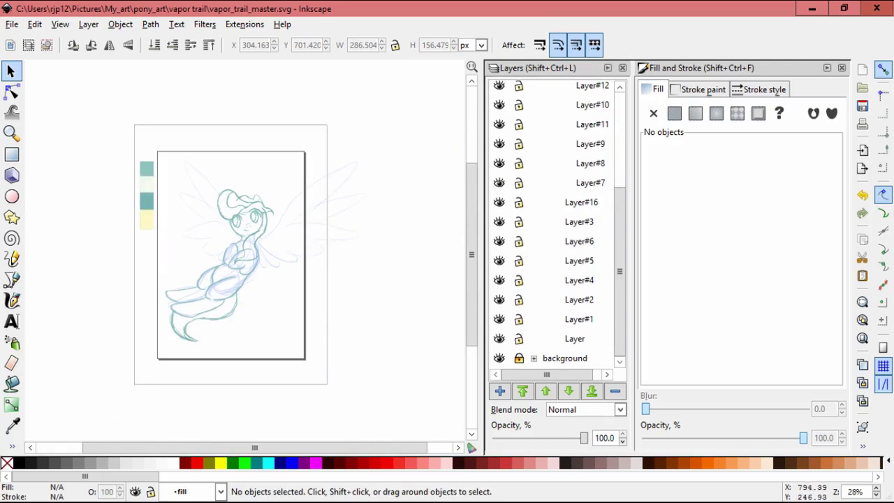
- Try to scale down the whole drawing across all layers
key("ctrl+alt+a")
left_click_drag(370, 153, 323, 202)
key("Escape")
- Switch the page to landscape orientation and expand the background layer
key("alt+v")
key("Escape")
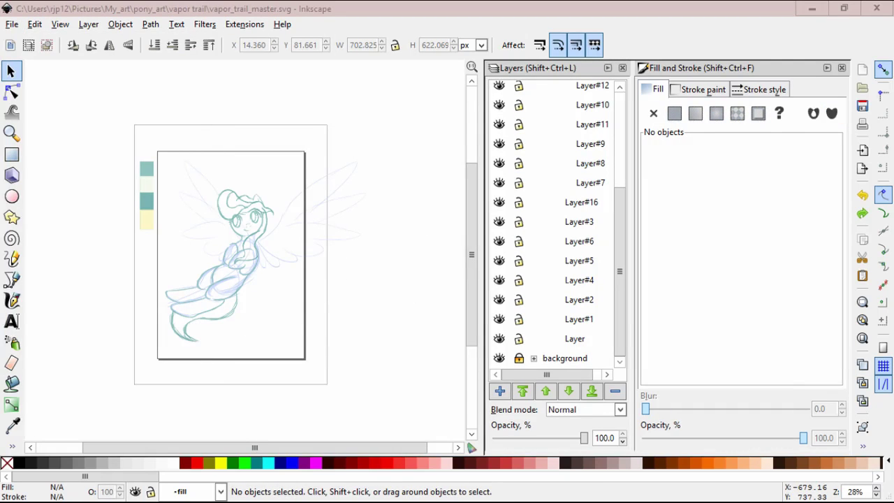
left_click(534, 358)
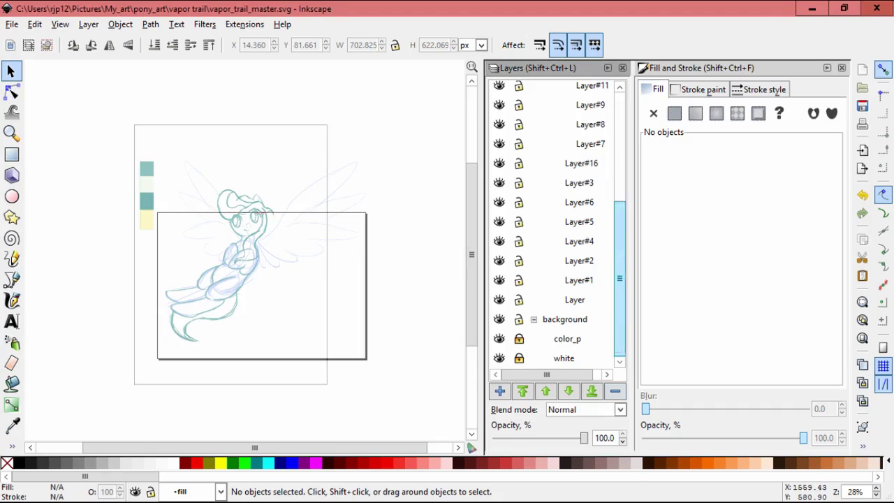
- Unlock the background sublayers, resize the white rectangle to surround the landscape page, and move the color_p swatches down beside the page
left_click(518, 358)
key("ctrl+a")
left_click_drag(331, 120, 395, 186)
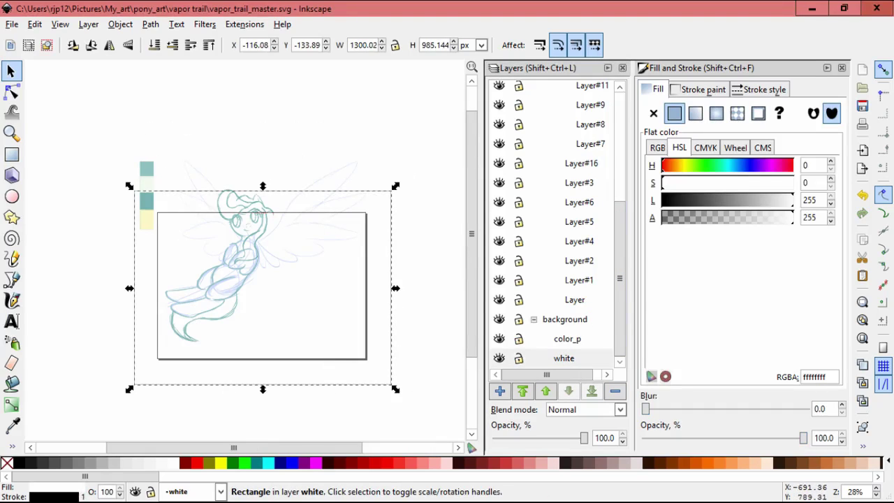
key("Tab")
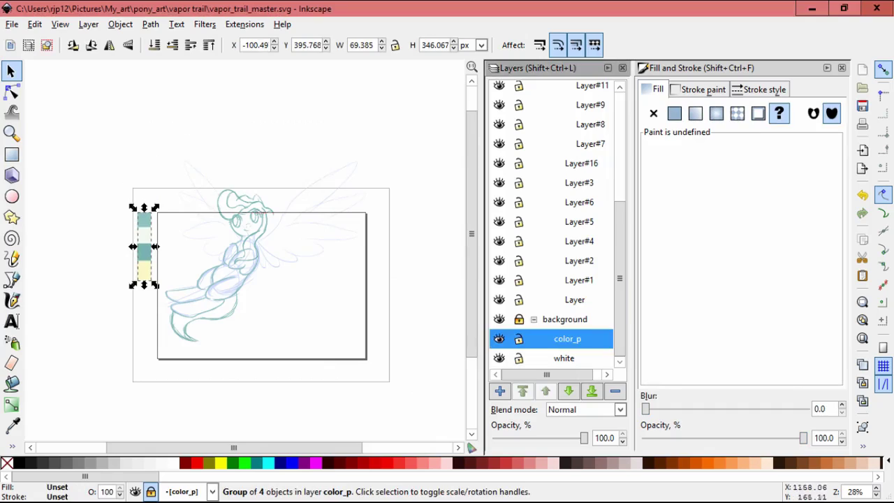
- Scale the sketch objects on all layers down to about 800 × 708 px and position them inside the landscape page
key("ctrl+alt+a")
left_click_drag(371, 156, 342, 181)
left_click_drag(297, 227, 309, 260)
left_click_drag(169, 375, 188, 356)
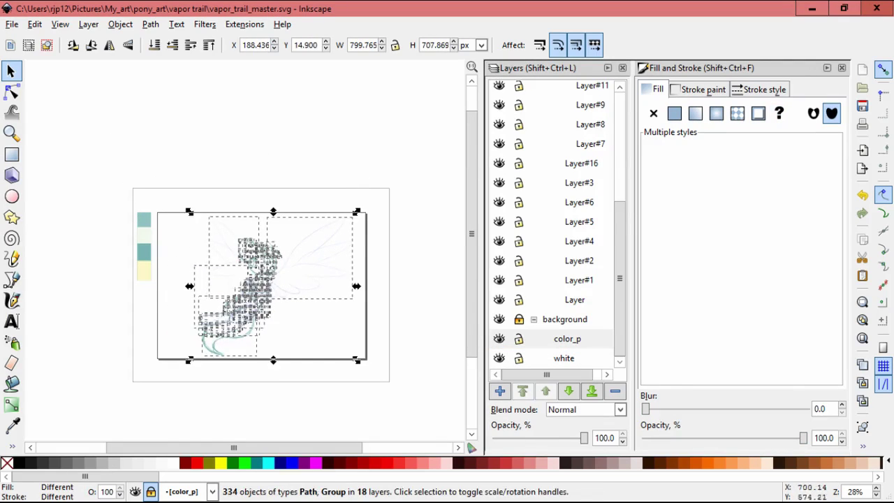
left_click_drag(299, 248, 307, 247)
key("Escape")
scroll(307, 248, "up", 5)
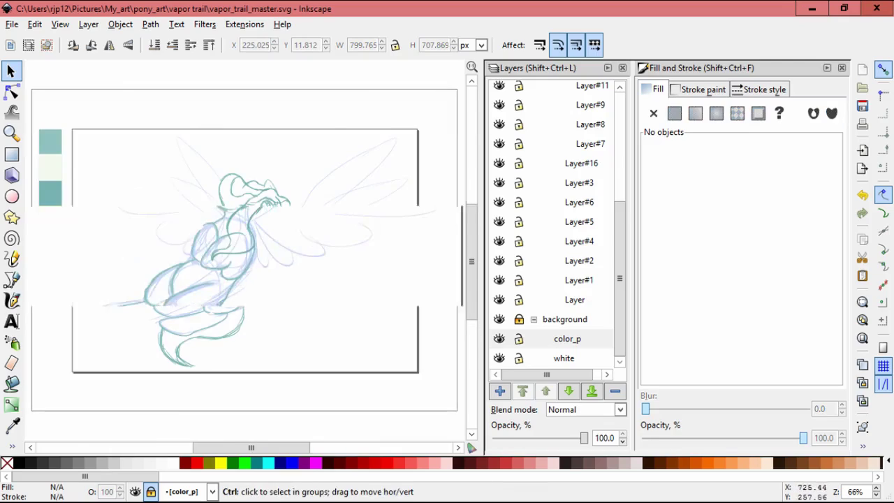
- Lock the sketch layers except Layer#15, then select the mane's long lower lock there and adjust its position over the chest
left_click(568, 339)
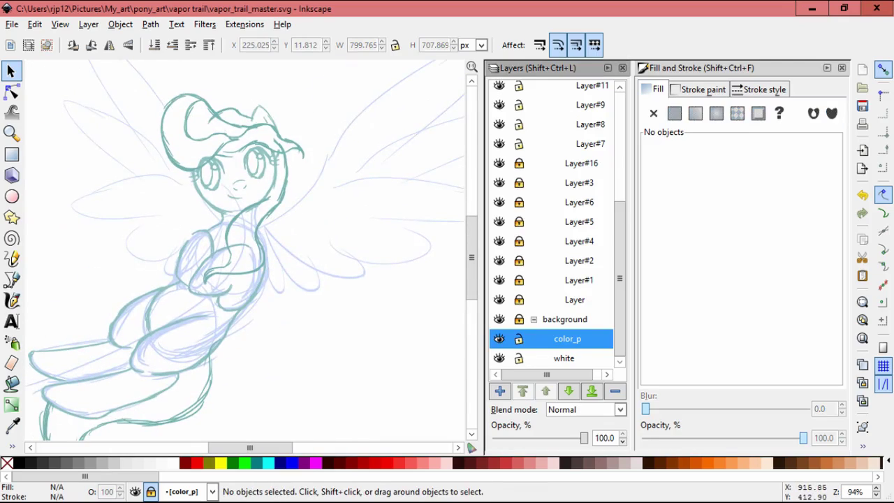
scroll(558, 223, "up", 3)
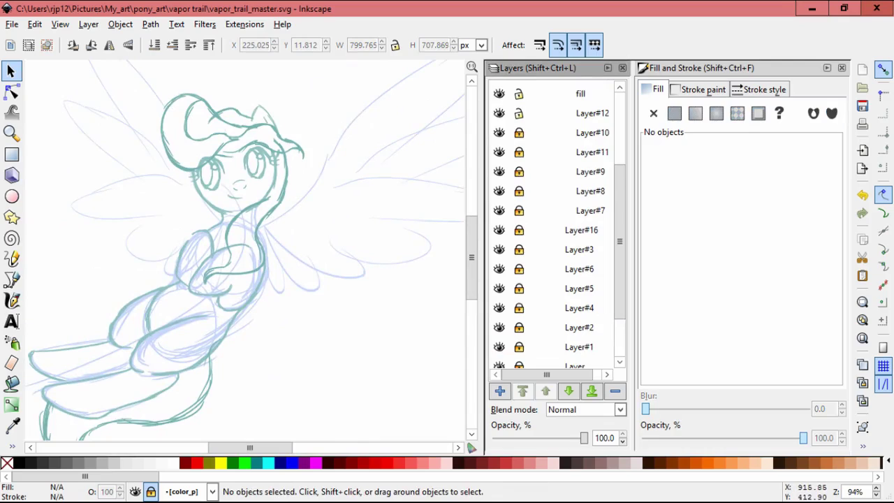
scroll(558, 224, "up", 3)
left_click(593, 148)
mouse_move(325, 329)
left_mouse_down()
mouse_move(280, 320)
mouse_move(210, 185)
left_mouse_up()
key("Escape")
key("minus")
key("minus")
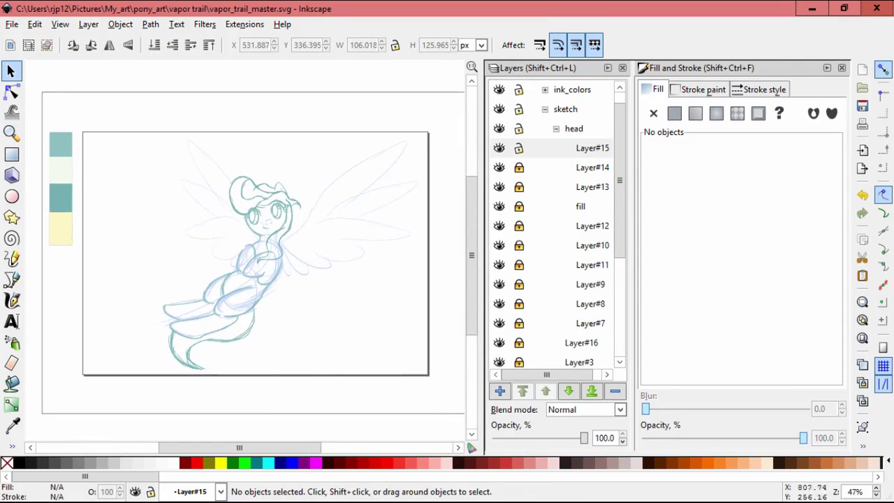
- Hide Layer through Layer#6, unlock Layer#16 as the current layer and pick the outline teal 91c3c0 for calligraphy strokes
scroll(558, 224, "down", 3)
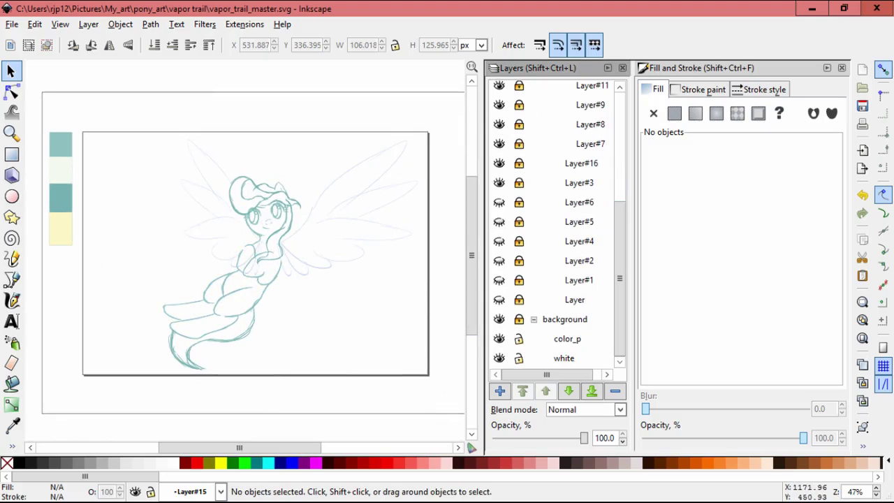
left_click(519, 163)
scroll(265, 252, "up", 4)
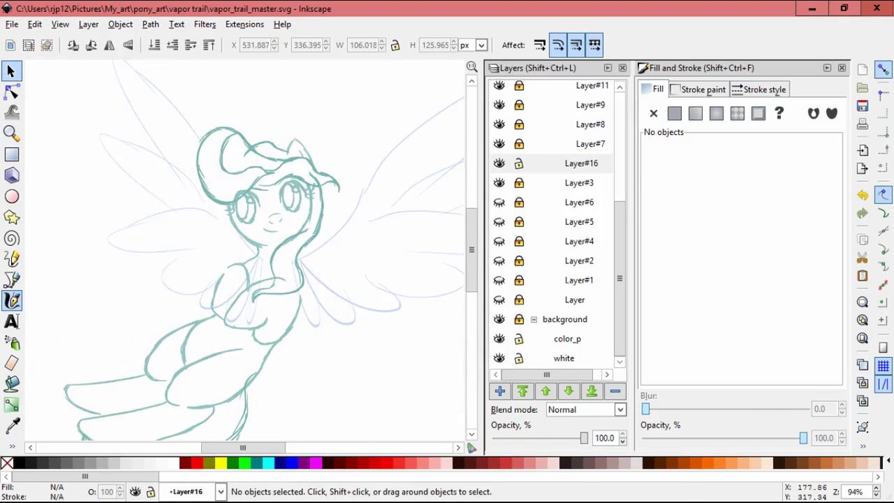
key("c")
key("d")
key("c")
- Sketch the crossed foreleg's bent outer edge on Layer#16 where it passes the mane lock, and lock the layer
left_click_drag(282, 241, 292, 278)
key("ctrl+z")
key("ctrl+shift+z")
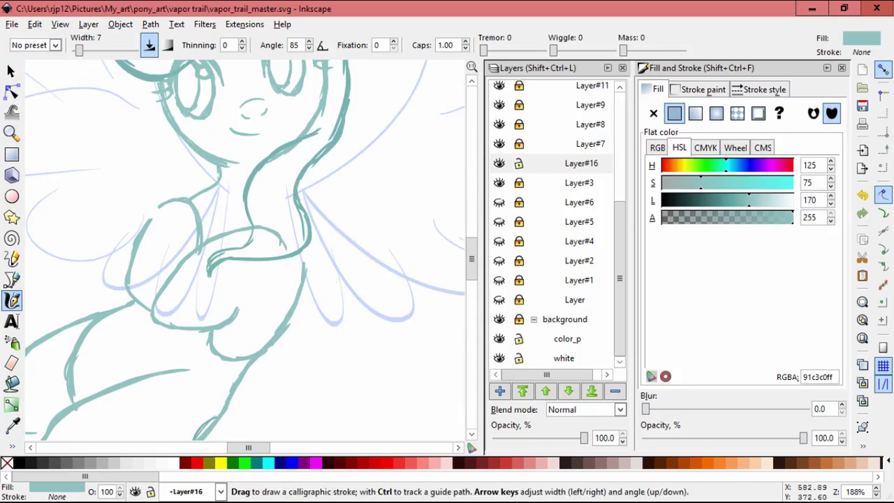
key("ctrl+z")
key("ctrl+shift+z")
scroll(312, 270, "down", 4)
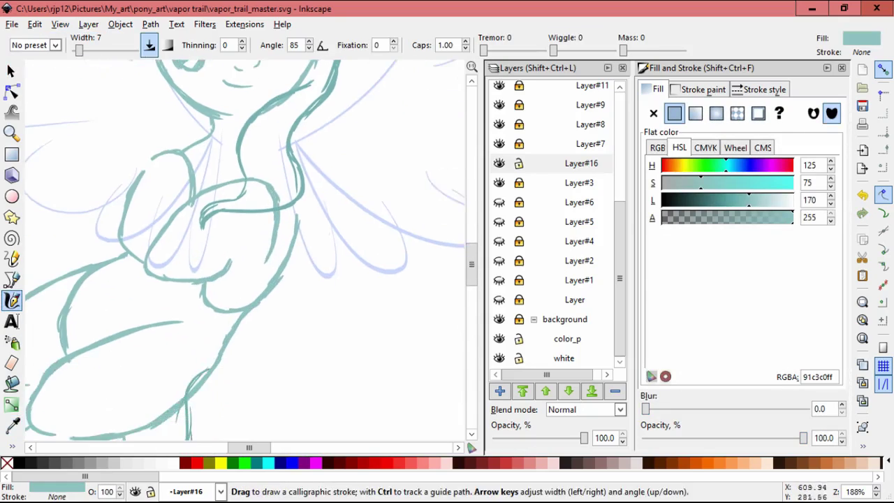
scroll(288, 269, "up", 5)
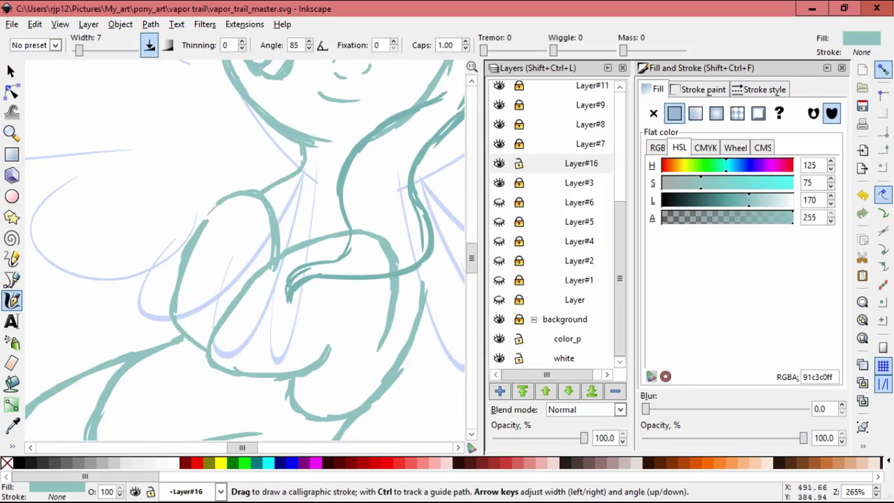
scroll(244, 251, "down", 4)
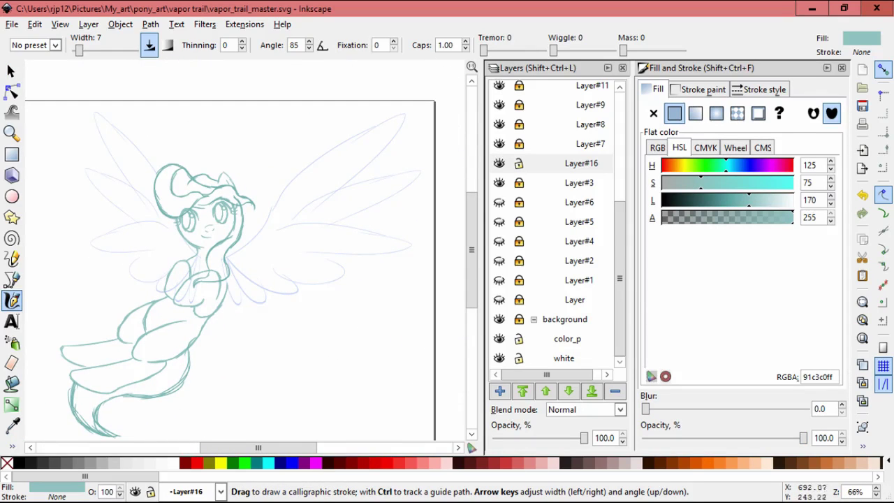
key("s")
key("Escape")
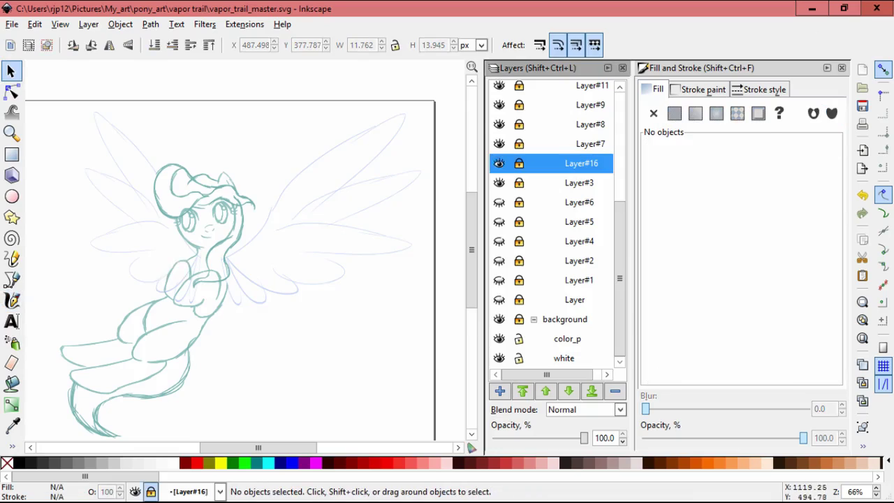
- Ungroup the wing on the mane-curl side in Layer#3 and reposition its middle feather
left_click(129, 237)
left_click(120, 24)
left_click(140, 96)
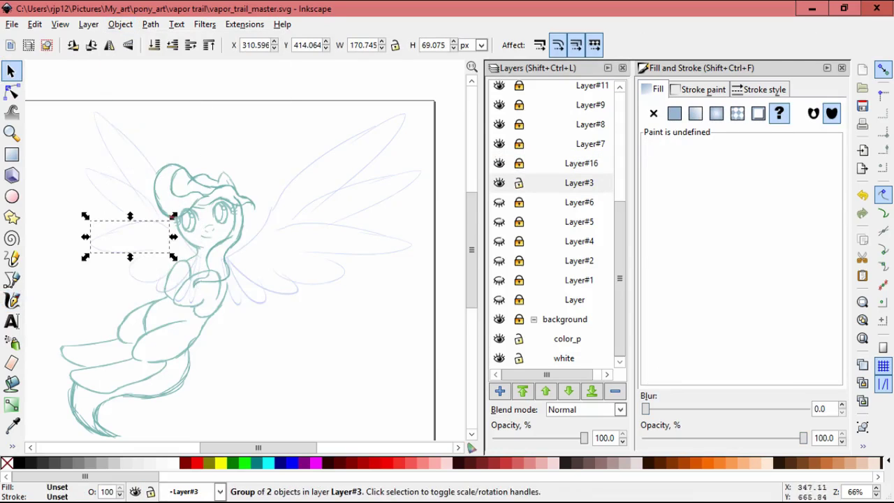
key("Escape")
left_click(130, 230)
left_click_drag(130, 230, 136, 243)
key("Escape")
left_click(134, 241)
key("Escape")
- Ungroup the opposite, larger wing, reposition its middle feather and save the drawing
scroll(269, 274, "right", 2)
left_click(290, 251)
left_click(120, 24)
left_click(140, 95)
left_click_drag(291, 250, 289, 252)
key("Escape")
key("ctrl+s")
key("5")
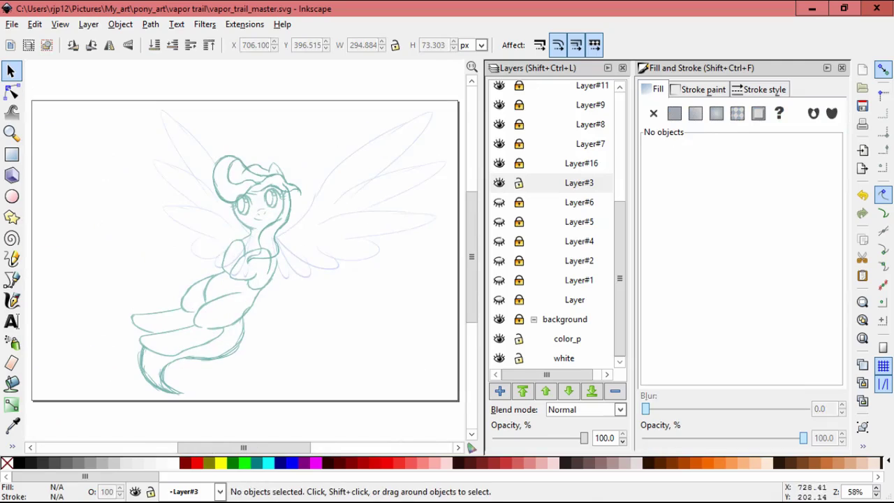
- Show and unlock all the sketch layers and enlarge the whole sketch to about 866 × 767 px
left_click(579, 183)
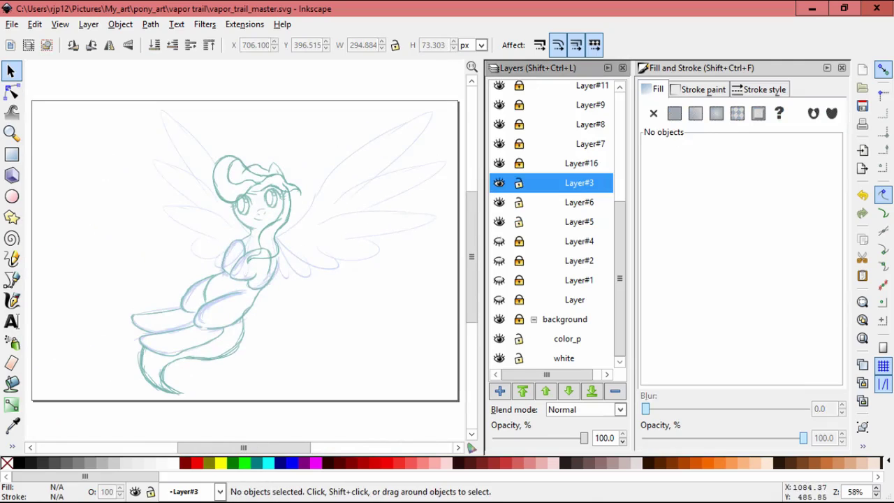
scroll(557, 223, "up", 5)
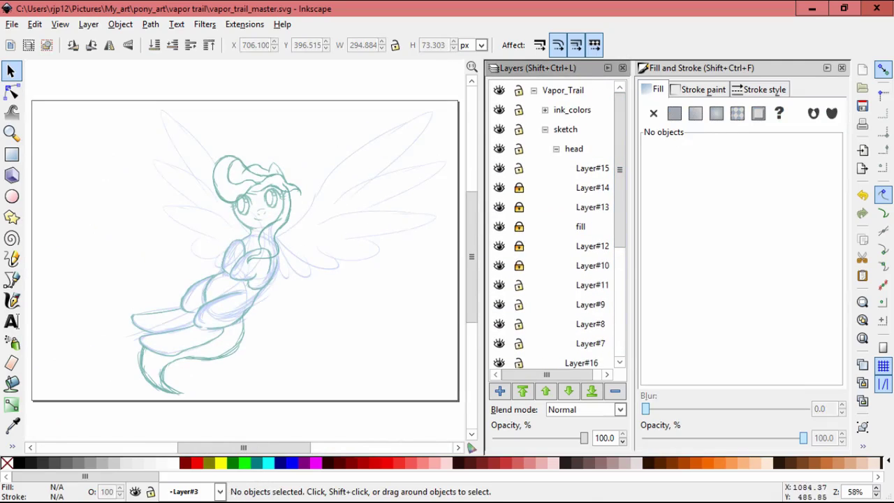
key("4")
key("ctrl+alt+a")
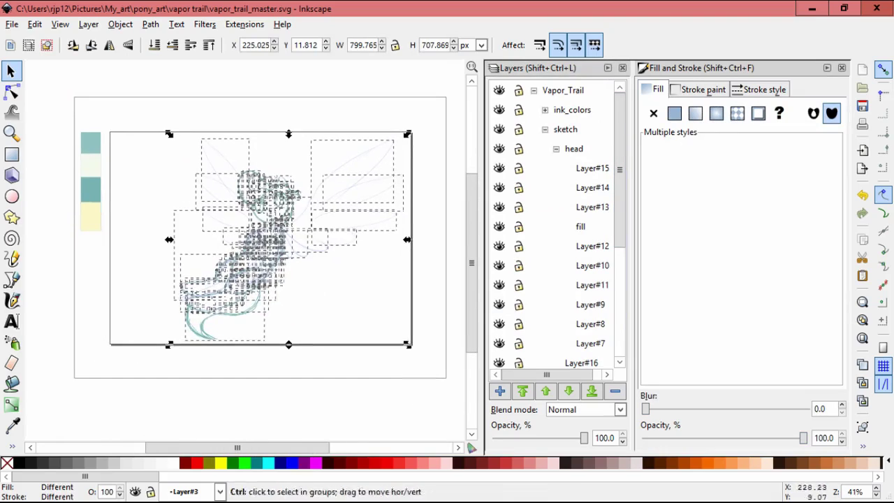
left_click_drag(403, 139, 392, 148)
key("Escape")
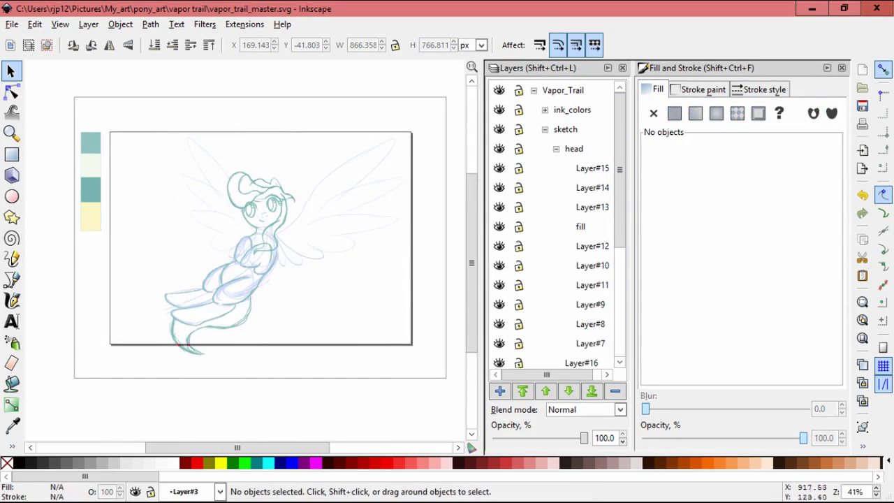
key("5")
- Lock the fill layer and Layers #8 to #11, toggling the visibility of the face layers to identify their contents
scroll(257, 206, "up", 3)
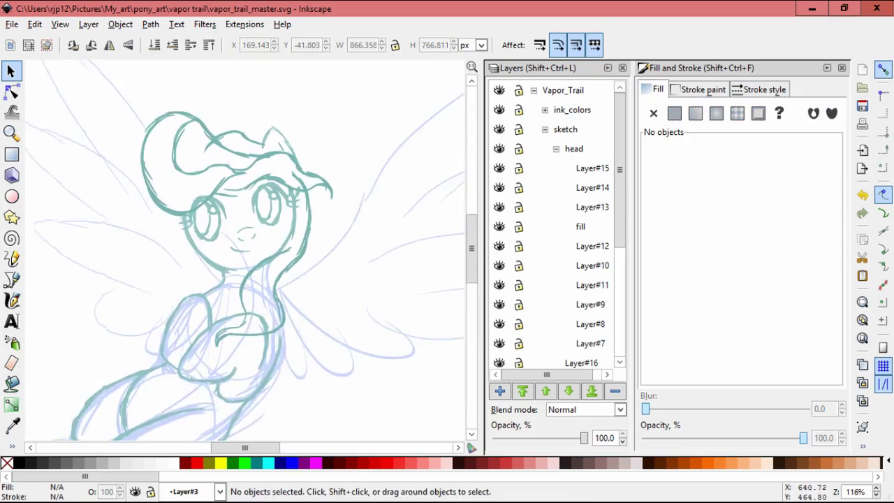
left_click(580, 227)
scroll(559, 209, "down", 3)
mouse_move(519, 222)
left_mouse_down()
mouse_move(519, 98)
mouse_move(519, 227)
left_mouse_up()
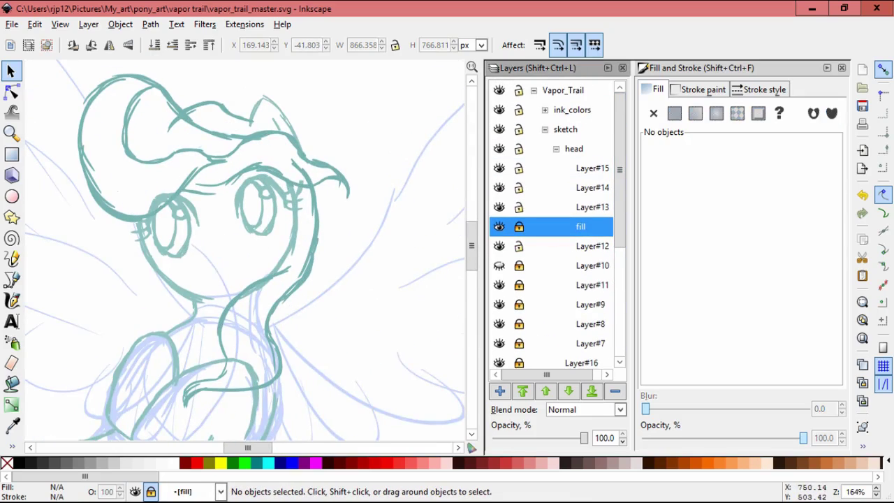
left_click(499, 285)
left_click(499, 324)
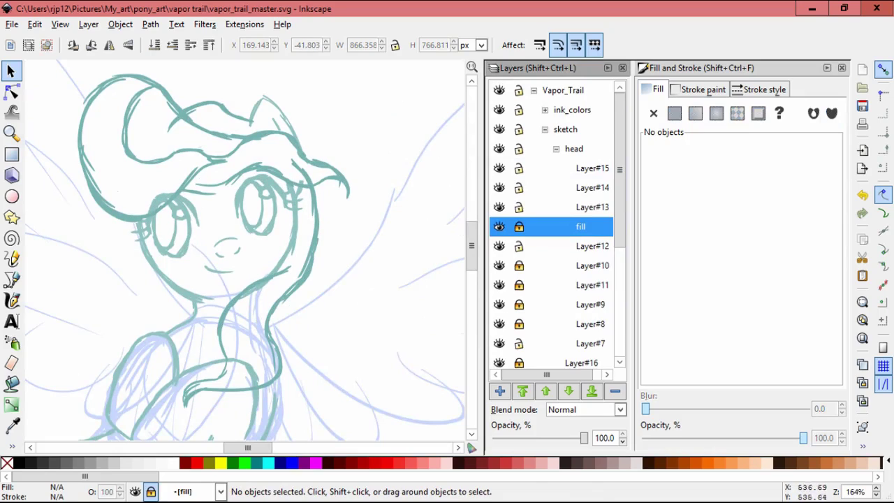
- Try moving the ear on Layer#12 upward
left_click(279, 112)
left_click_drag(280, 111, 284, 101)
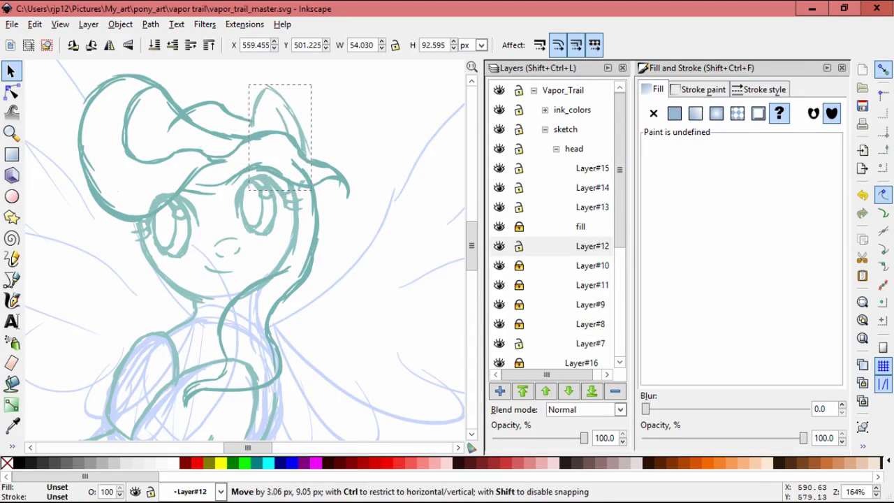
key("ctrl+z")
key("Escape")
- Nudge the ear slightly sideways away from the mane curl and save the drawing
left_click_drag(300, 130, 304, 131)
left_click(300, 144)
key("Escape")
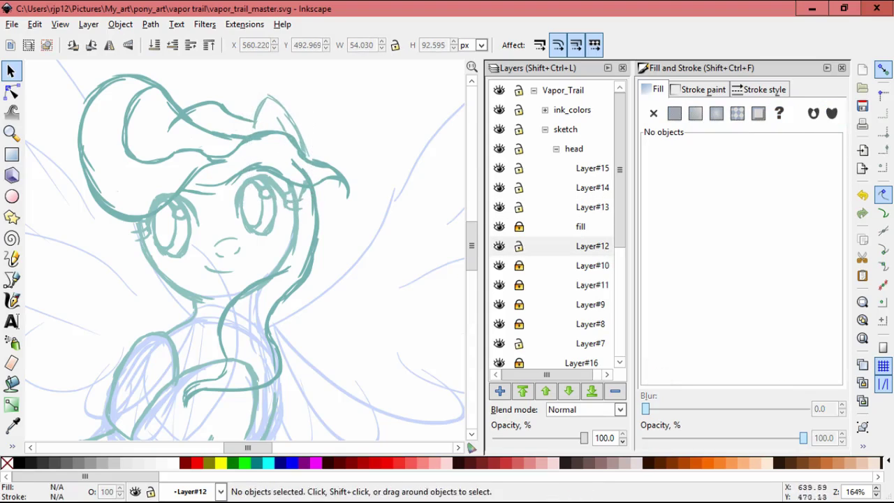
key("ctrl+s")
key("5")
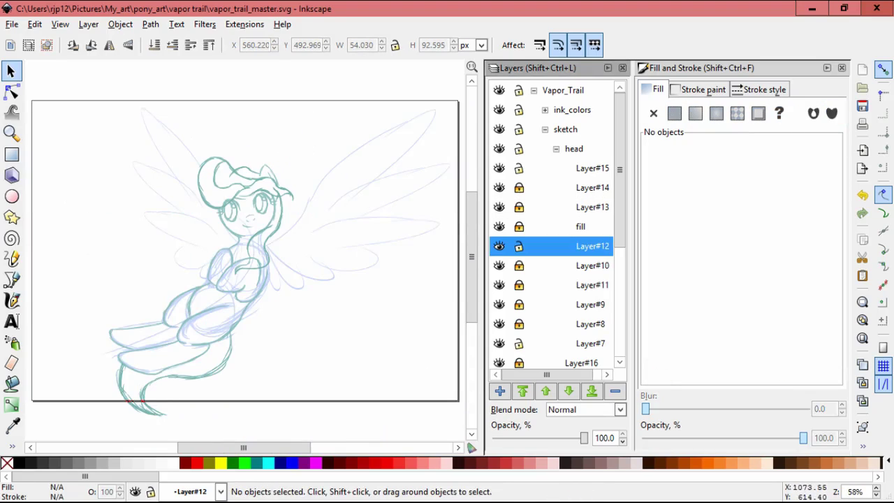
- Group the five strokes of the small mane lock on Layer#15 and shift it slightly toward the ear
key("grave")
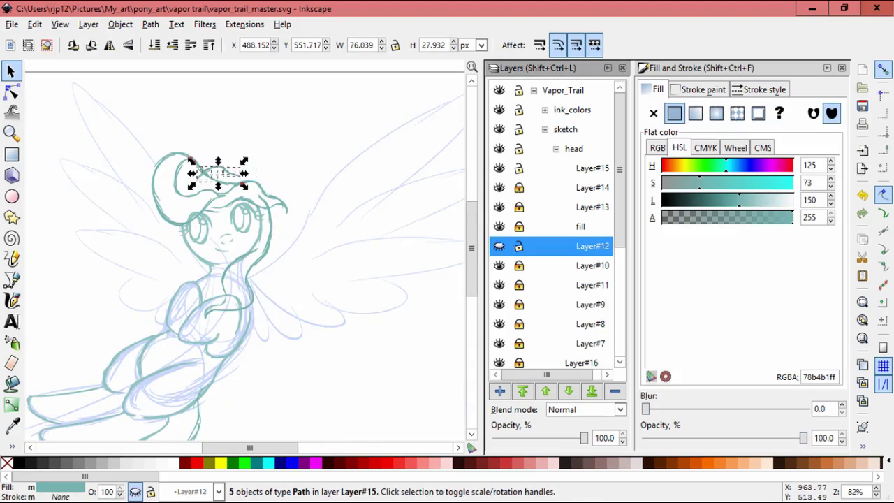
scroll(275, 170, "up", 1, "ctrl")
left_click_drag(256, 189, 210, 181)
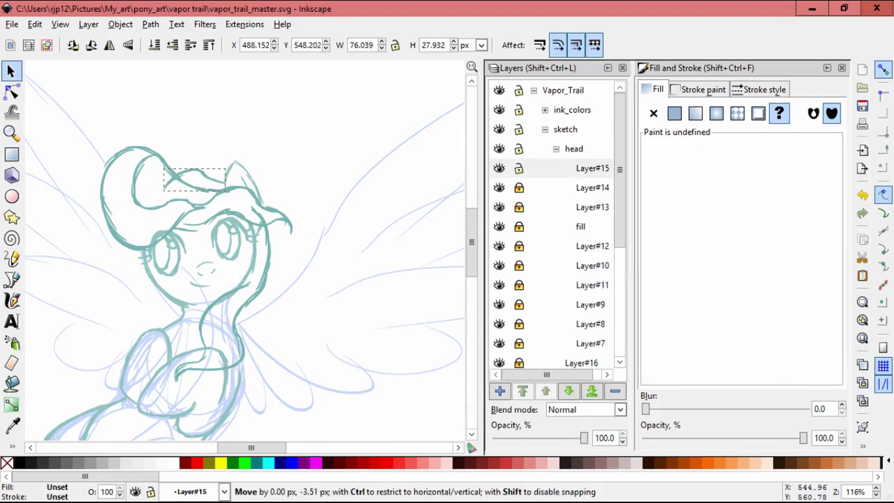
key("Escape")
- Draw a white closed shape over the small mane lock that stops at the mane edge and mask the lock with it
key("b")
scroll(199, 192, "up", 3, "ctrl")
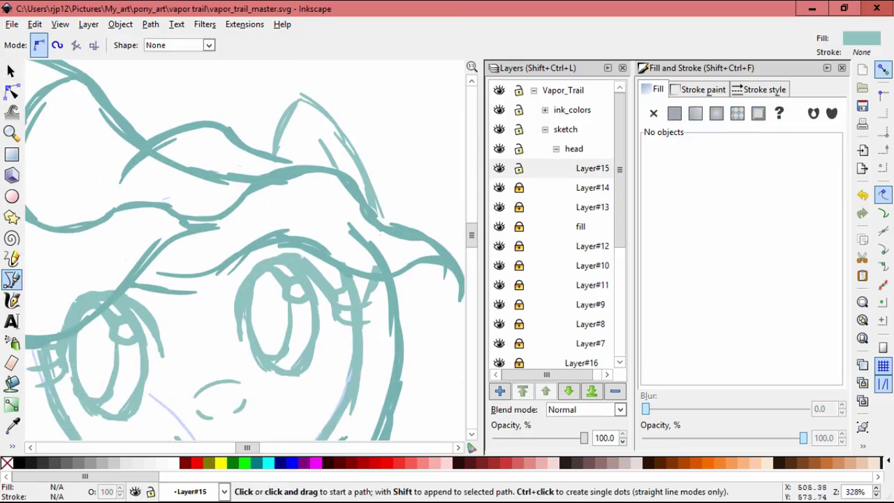
left_click(262, 85)
left_click(109, 112)
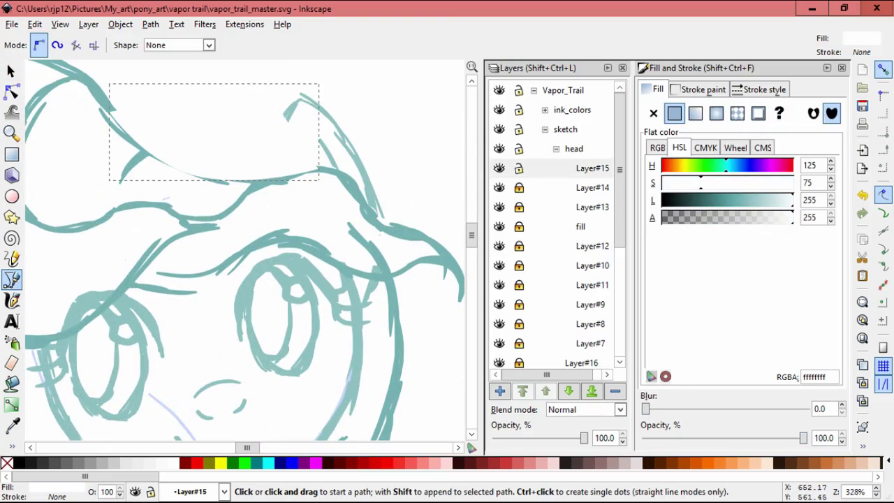
key("s")
key("ctrl+a")
left_click(121, 24)
key("Escape")
key("Escape")
scroll(245, 251, "down", 4, "ctrl")
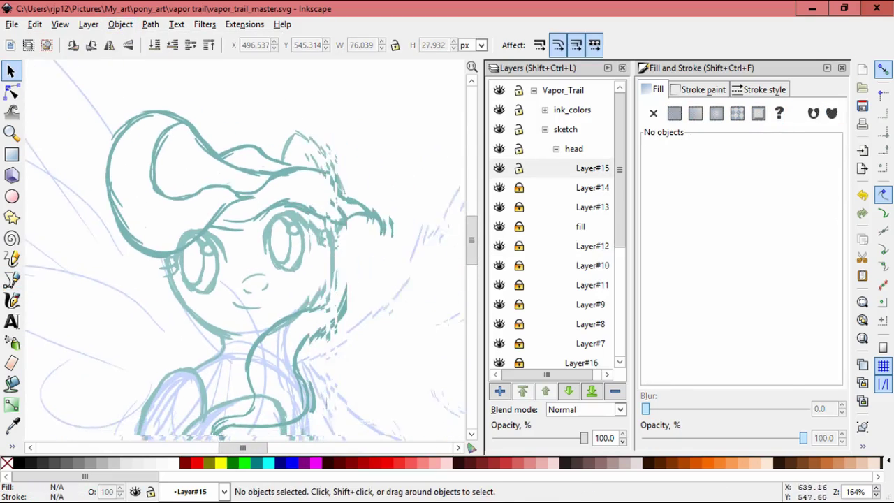
- Reshape the mask of the small mane lock on Layer#15 so the lock ends at the ear's edge
scroll(245, 252, "up", 4, "ctrl")
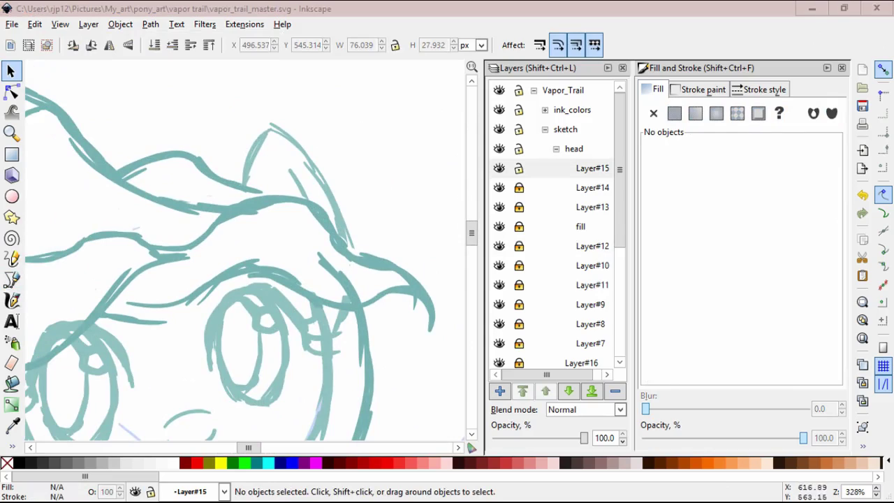
left_click(271, 216)
left_click(271, 217, "alt")
left_click(271, 217, "alt")
left_click(271, 217, "alt")
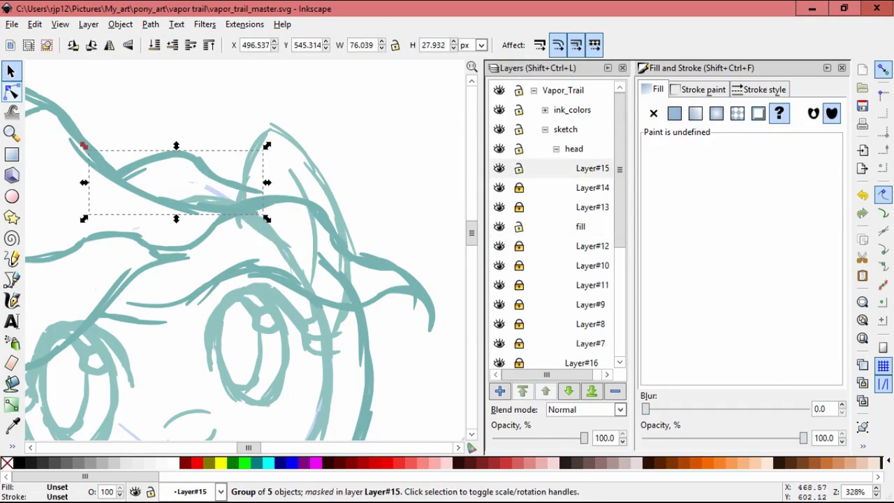
key("n")
left_click_drag(289, 199, 246, 177)
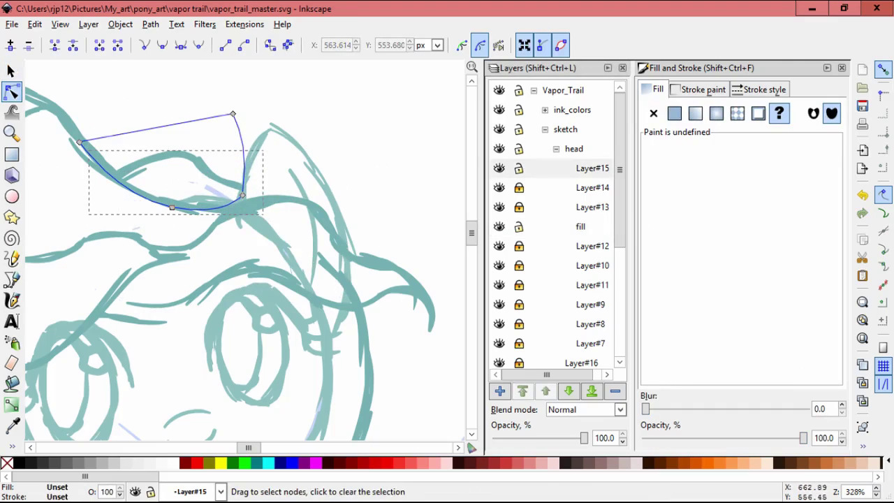
- Paint white calligraphic strokes on the fill layer to cover the ear lines behind the mane, and lock that layer
key("s")
left_click(271, 217, "alt")
key("c")
left_click_drag(282, 216, 302, 211)
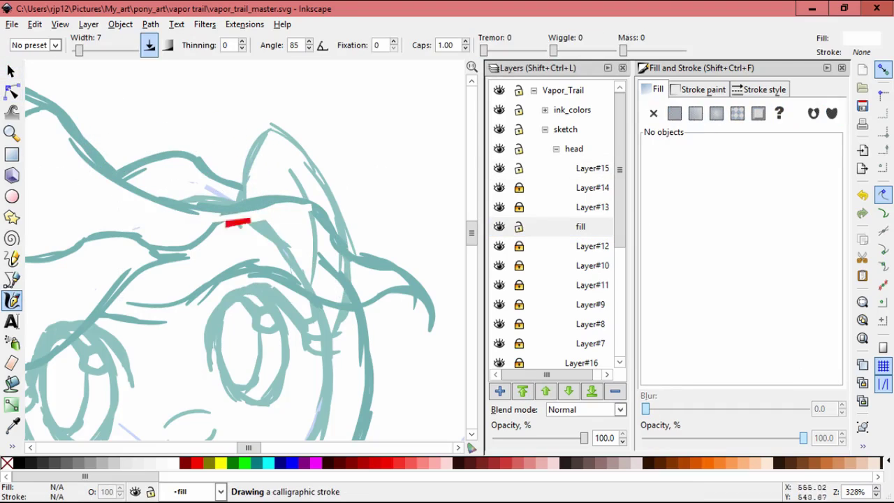
mouse_move(213, 197)
left_mouse_down()
mouse_move(199, 210)
mouse_move(209, 199)
left_mouse_up()
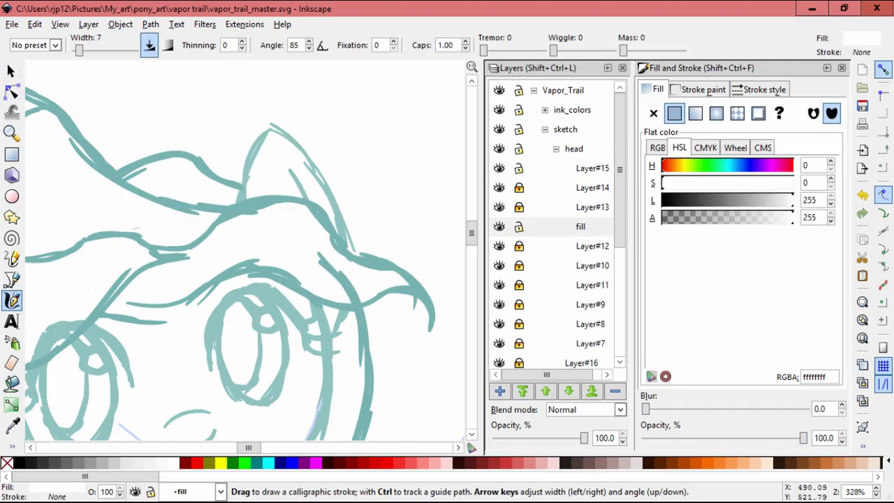
scroll(221, 191, "down", 4)
key("s")
left_click(520, 227)
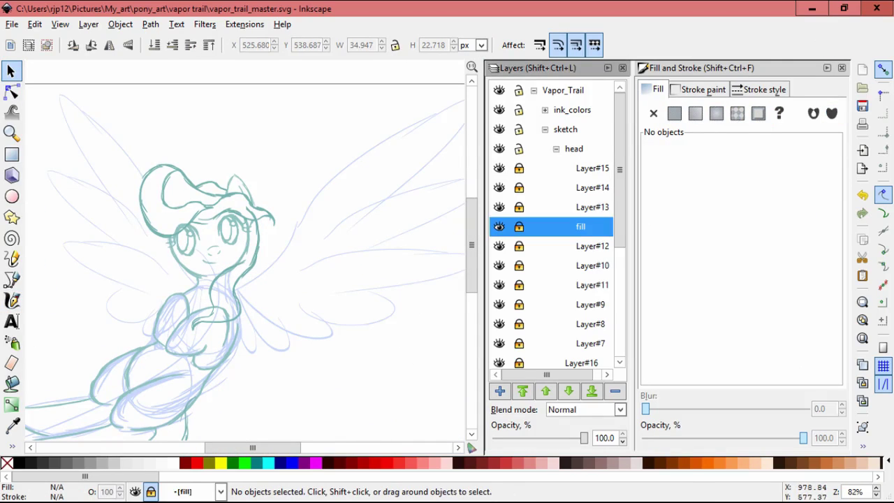
- Nudge the ear on Layer#12 slightly toward the mane curl and lock the layer
scroll(239, 190, "up", 1)
left_click_drag(242, 190, 239, 192)
key("Escape")
scroll(285, 183, "up", 2)
left_click(519, 246)
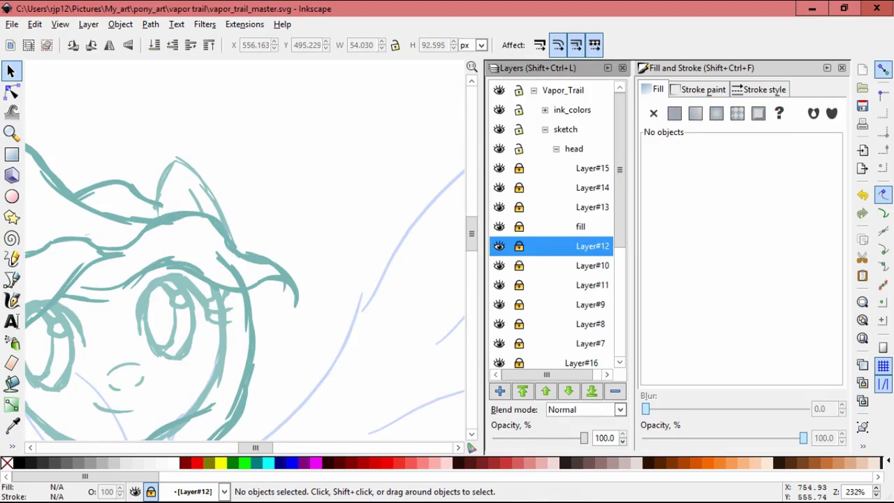
- Try repositioning the masked mane lock on Layer#15
left_click(152, 210)
left_click_drag(152, 210, 144, 200)
scroll(145, 199, "down", 3)
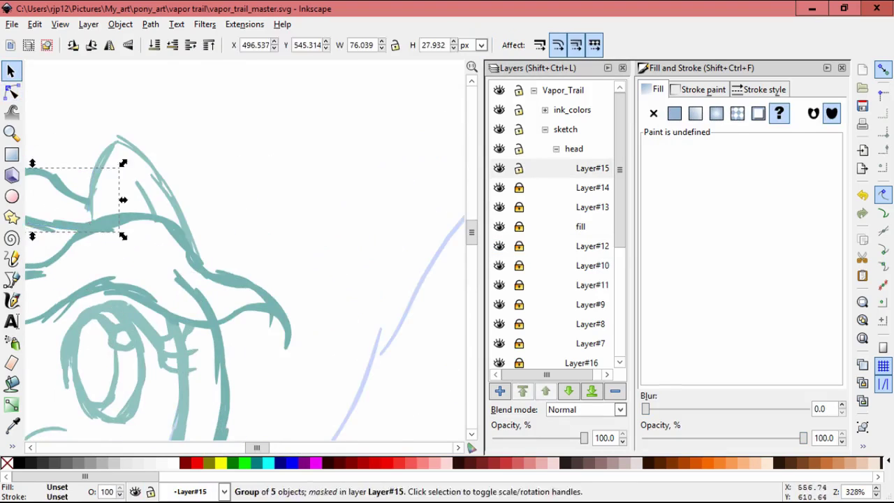
key("Escape")
scroll(245, 251, "down", 1)
scroll(552, 224, "down", 5)
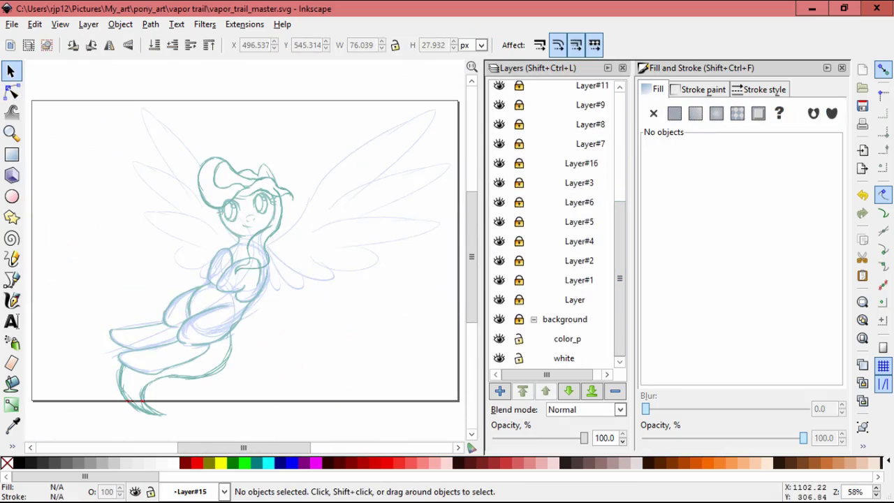
- Hide the rough construction layers: Layer, Layer#1, #2, #4, #5 and #6
left_click(499, 299)
left_click(499, 280)
left_click(499, 241)
left_click(499, 222)
left_click(499, 201)
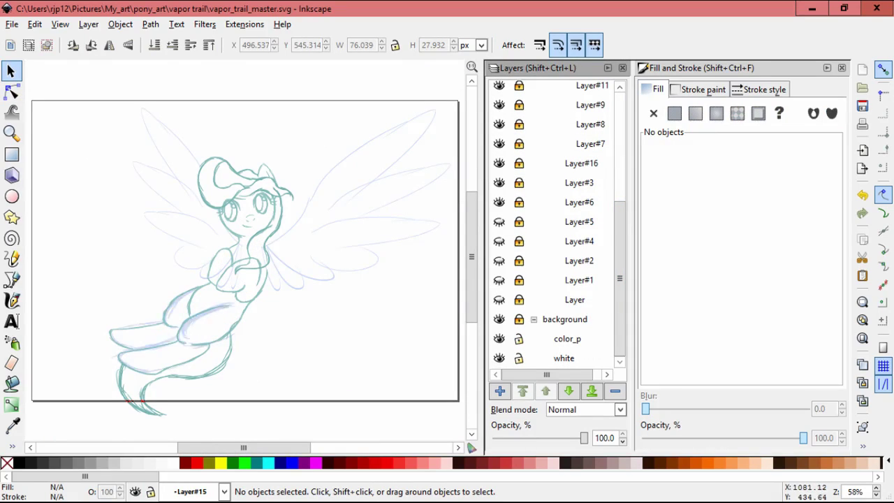
- Try grouping the left wing's strokes and toggle Layer#15's visibility to check which layer holds them
key("ctrl+a")
key("ctrl+g")
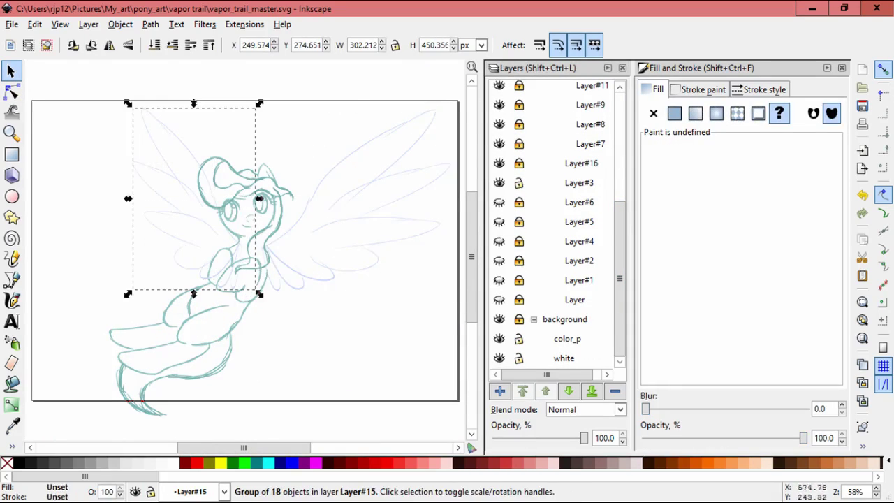
key("b")
scroll(188, 217, "up", 2)
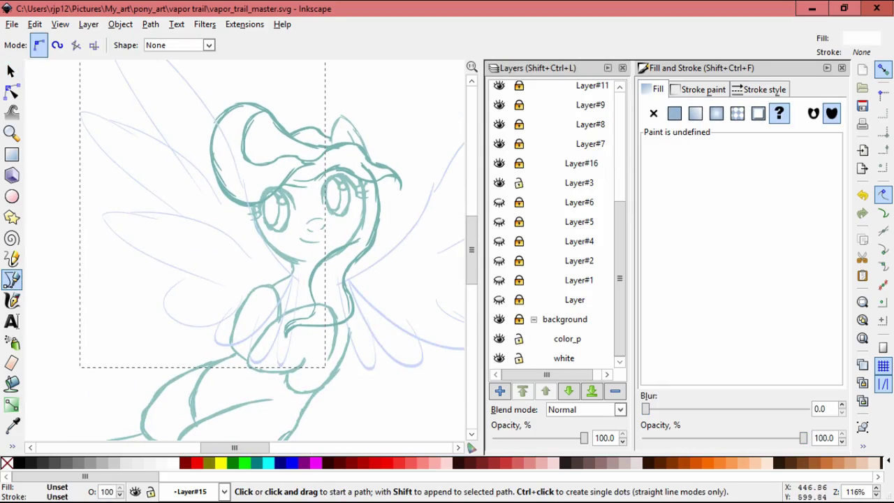
scroll(240, 152, "up", 2)
scroll(552, 209, "up", 4)
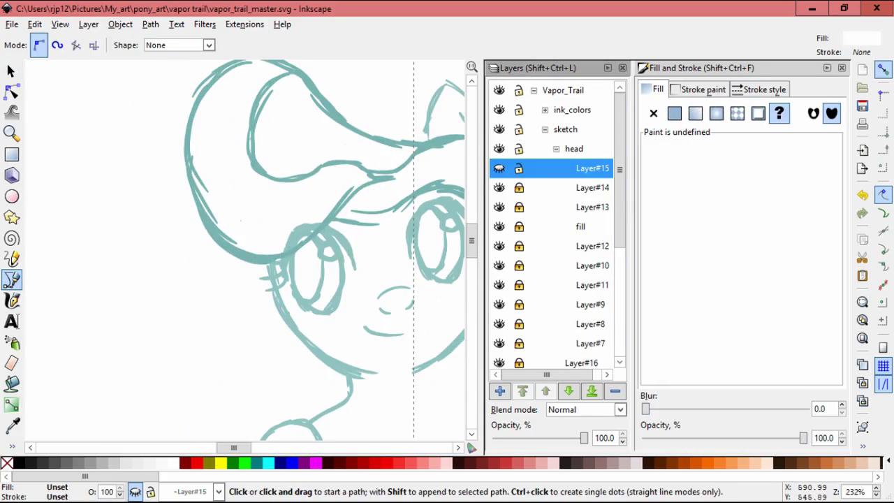
key("s")
key("5")
key("Escape")
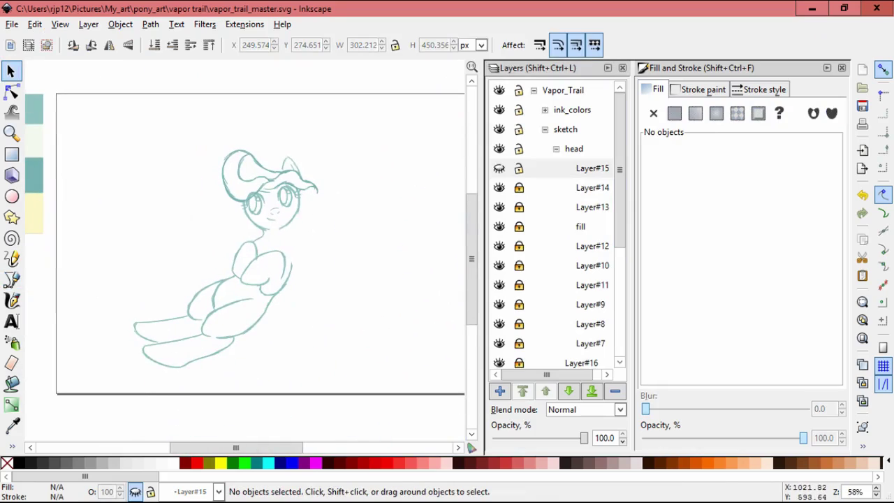
left_click(499, 169)
left_click(311, 210)
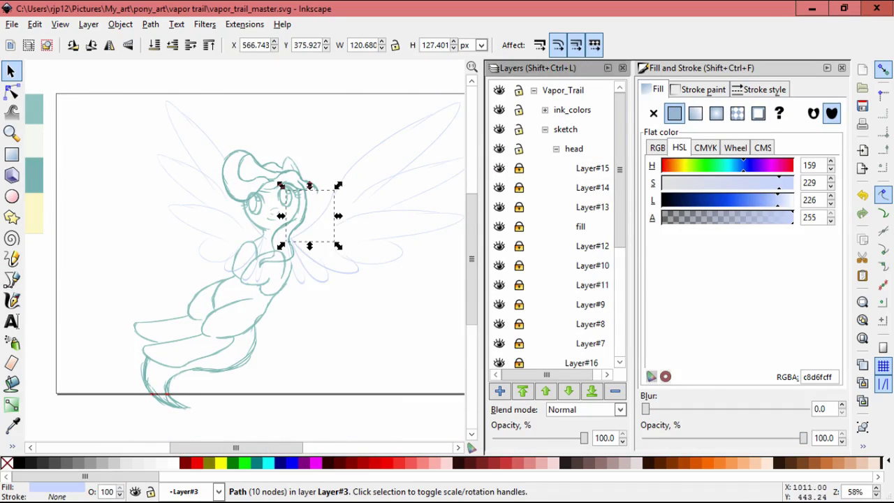
- Select only the left wing's eight strokes on Layer#3 and group them
key("Escape")
left_click_drag(144, 116, 384, 300)
left_click_drag(140, 143, 263, 336)
key("ctrl+g")
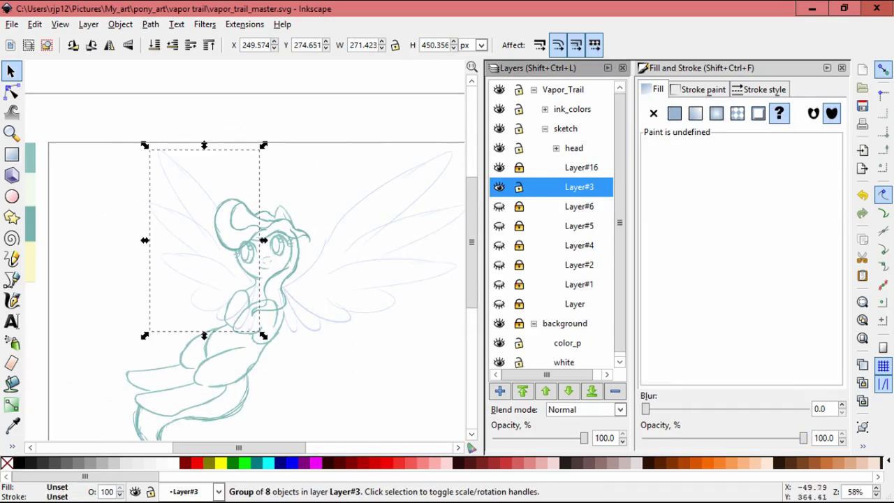
- Draw a closed white path around the left wing that follows the neck and foreleg, and mask the wing group with it
key("b")
left_click(119, 310)
scroll(208, 320, "up", 5)
scroll(208, 320, "down", 2)
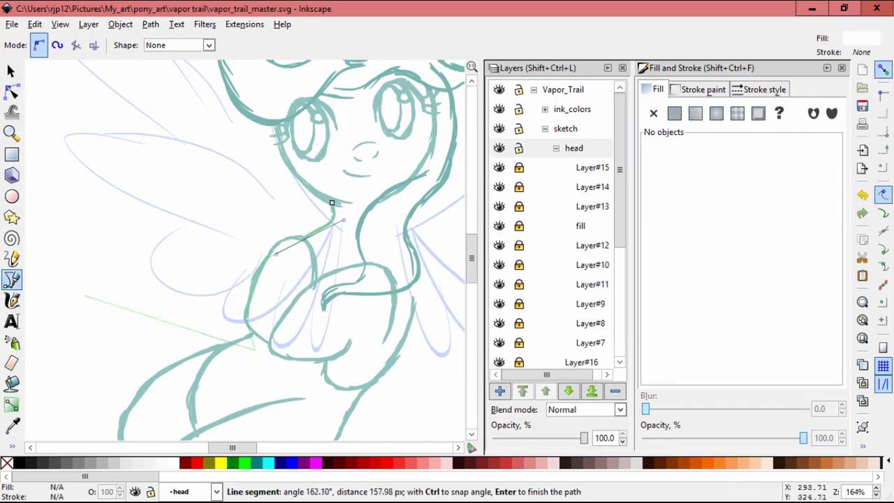
scroll(244, 251, "up", 5)
scroll(309, 324, "down", 5)
scroll(309, 324, "right", 5)
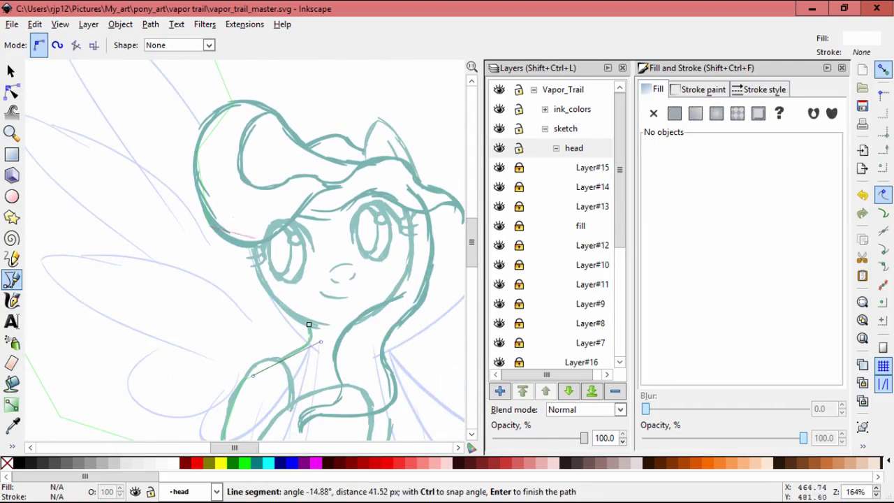
left_click(309, 325)
key("s")
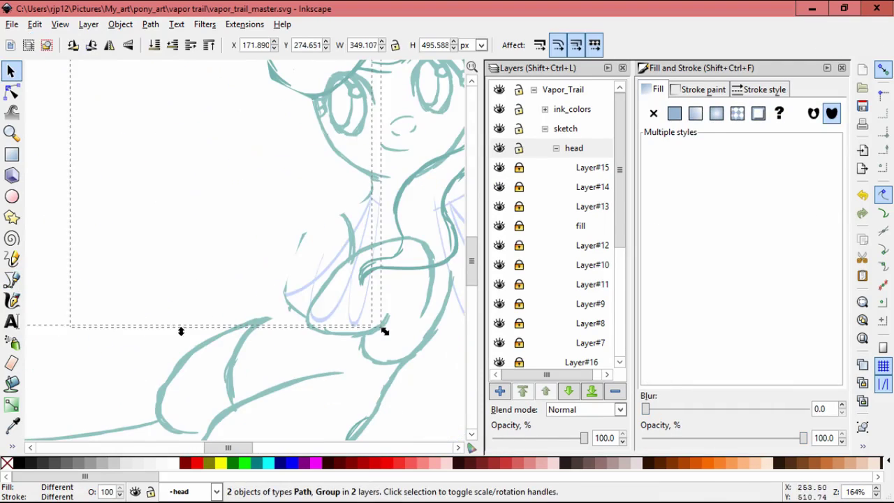
key("Escape")
- Draw a closed white path around the right wing, following the hair and body edge, and set it as the wing's mask
key("minus")
key("minus")
key("b")
scroll(206, 295, "up", 2)
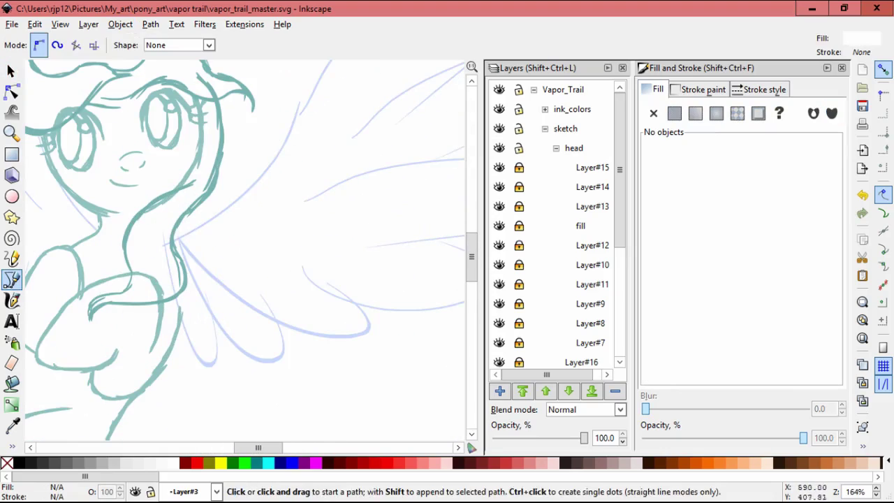
scroll(197, 279, "down", 2)
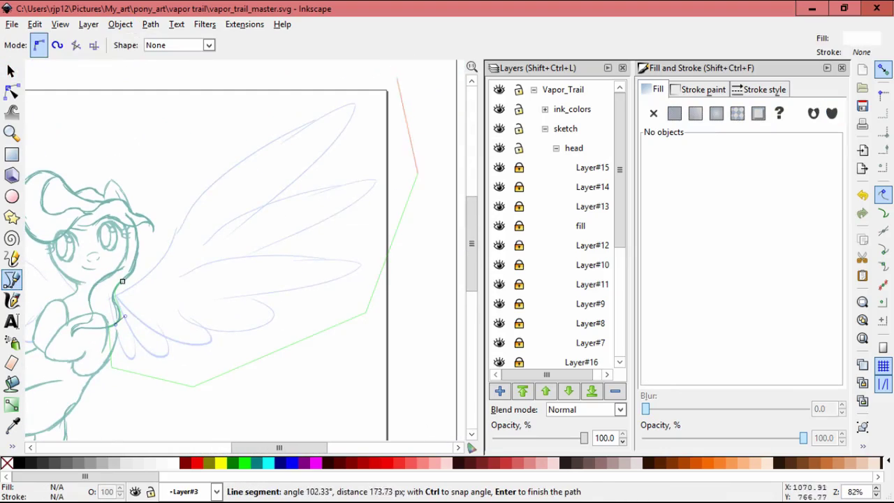
key("Return")
key("s")
key("ctrl+a")
left_click(120, 24)
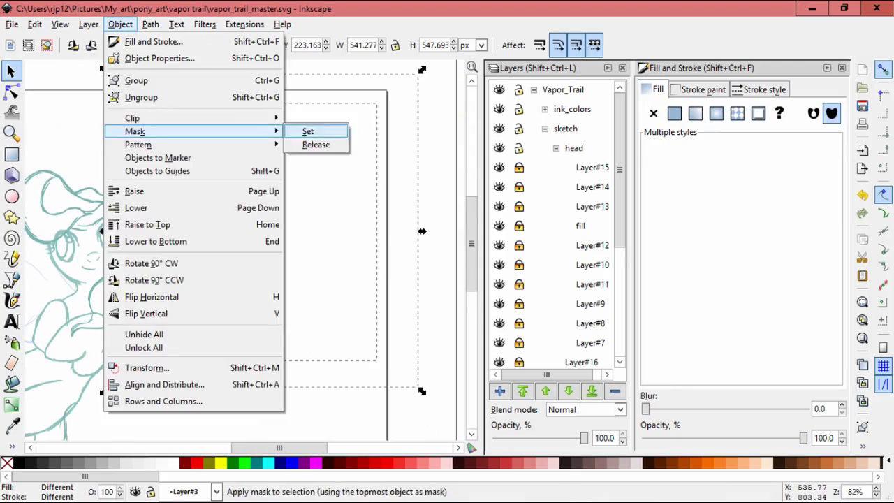
left_click(309, 132)
key("Escape")
key("minus")
scroll(245, 259, "left", 1)
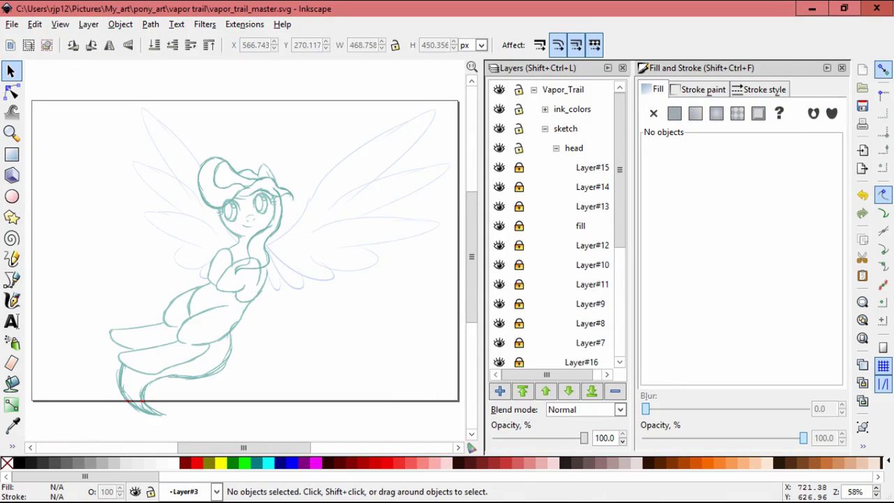
- Collapse the head layer, add a new layer above Layer#16, and ready the Calligraphy tool with a pale yellow fill
left_click(556, 148)
key("shift+ctrl+n")
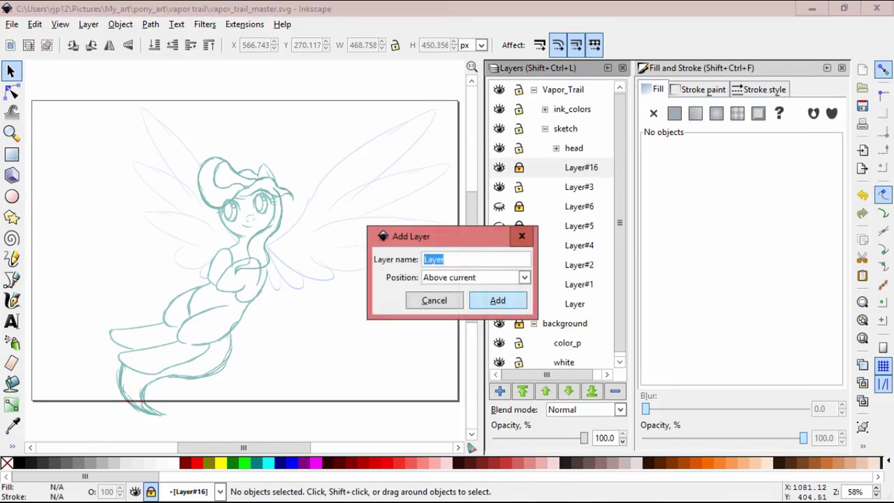
key("Return")
key("c")
scroll(319, 213, "up", 4, "ctrl")
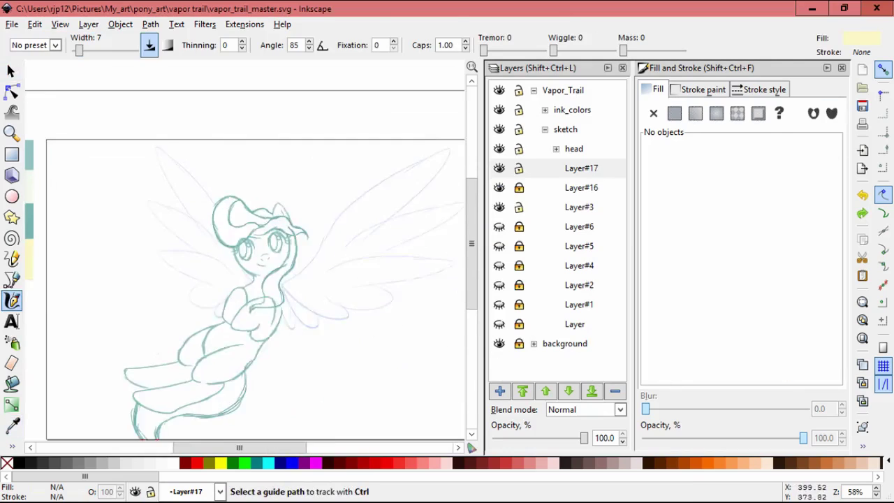
mouse_move(91, 241)
left_mouse_down()
mouse_move(175, 255)
mouse_move(238, 290)
left_mouse_up()
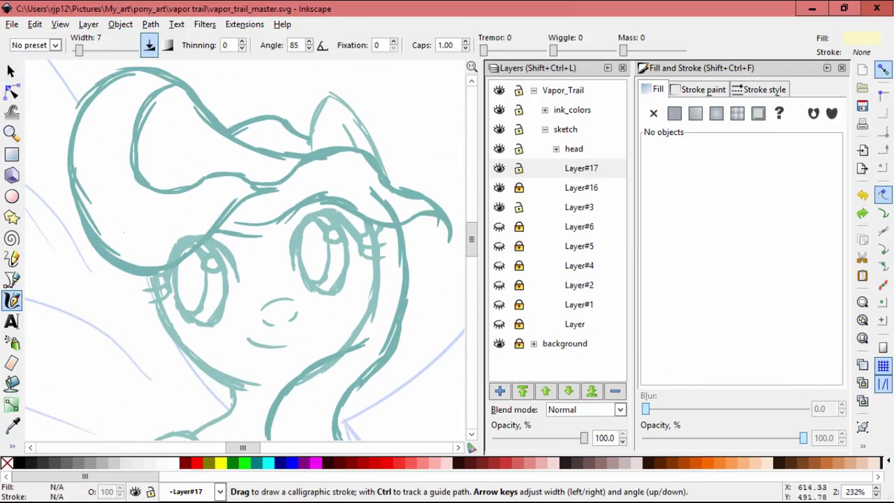
- Try adding a new layer above the head layer and undo it
left_click(574, 148)
key("ctrl+shift+n")
key("Return")
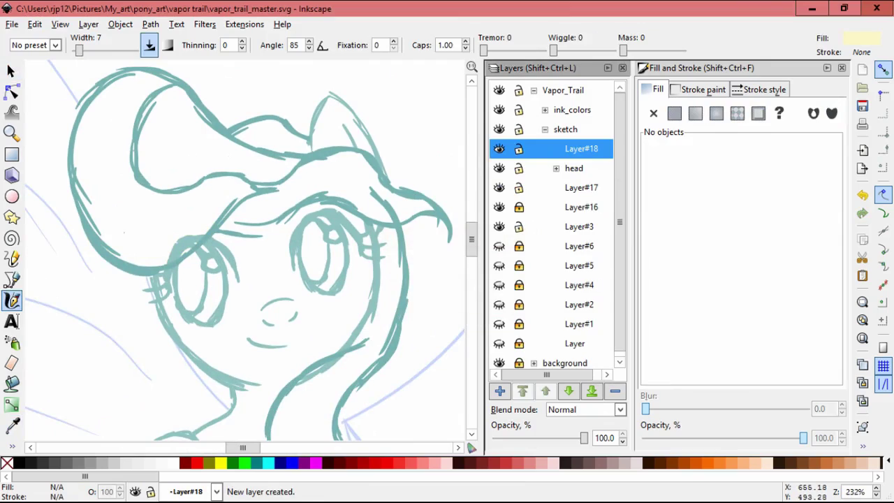
key("ctrl+z")
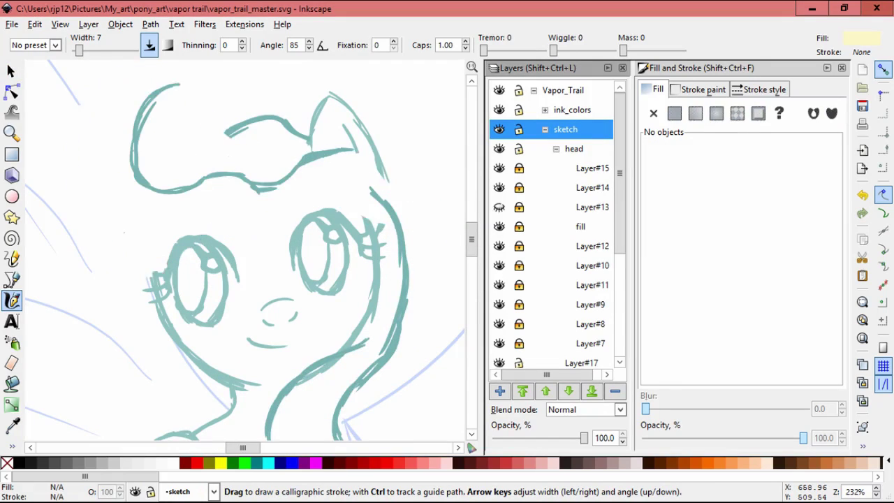
- Add a layer above the fill layer inside head and paint pale yellow strokes across the mane's large curl and fringe
key("ctrl+shift+n")
key("Return")
left_click_drag(144, 262, 209, 223)
mouse_move(93, 244)
left_mouse_down()
mouse_move(154, 260)
mouse_move(136, 264)
left_mouse_up()
left_click_drag(339, 204, 434, 214)
left_click_drag(305, 150, 245, 124)
- Paint the long mane lock hanging over the foreleg with pale yellow strokes along its inner edge
scroll(244, 251, "down", 5)
scroll(245, 251, "right", 3)
left_click_drag(246, 173, 246, 173)
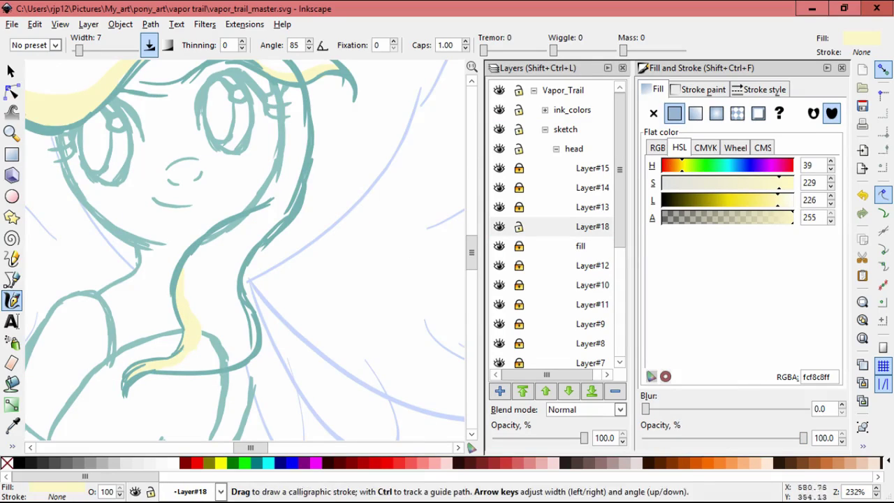
- Paint the tail's upper curve and tip with pale yellow calligraphy strokes on Layer#18 and save the drawing
key("minus")
key("minus")
scroll(244, 251, "down", 3)
left_click_drag(300, 241, 285, 263)
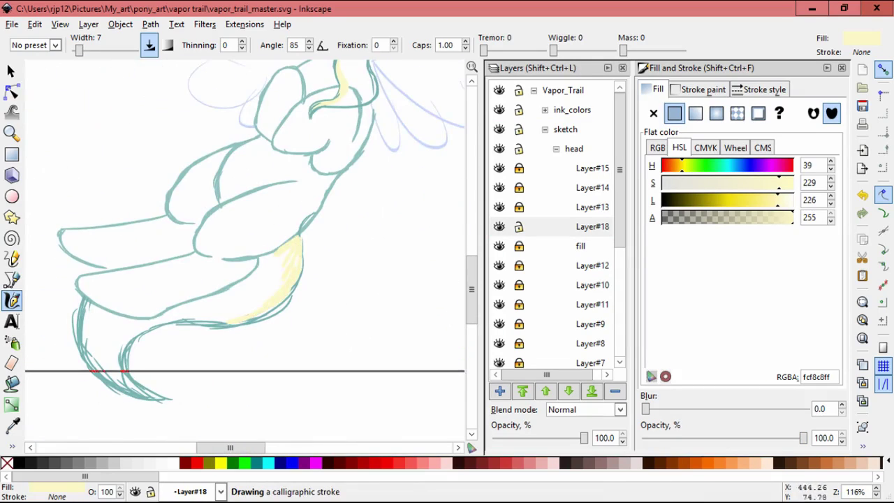
left_click_drag(218, 320, 121, 349)
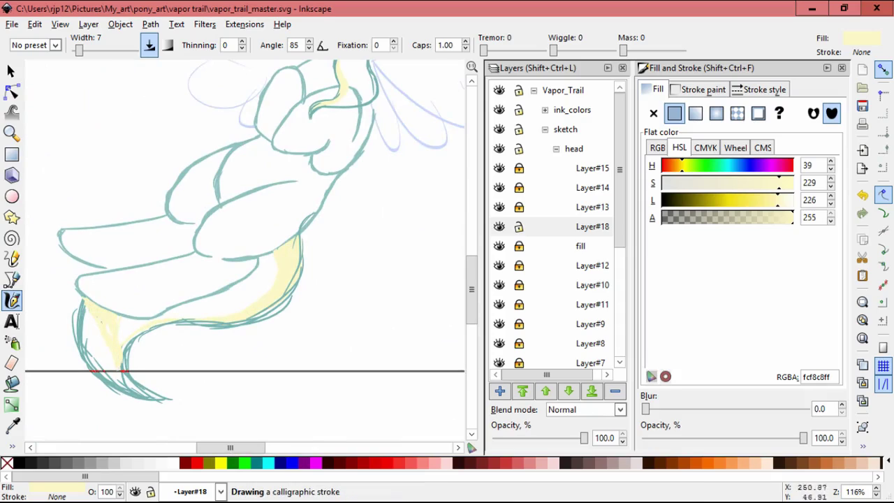
key("ctrl+z")
left_click_drag(93, 332, 93, 335)
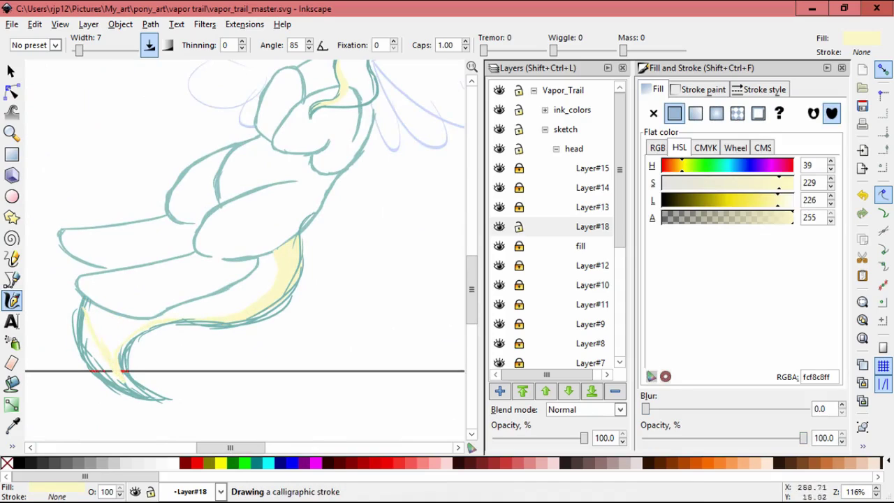
left_click_drag(141, 390, 143, 391)
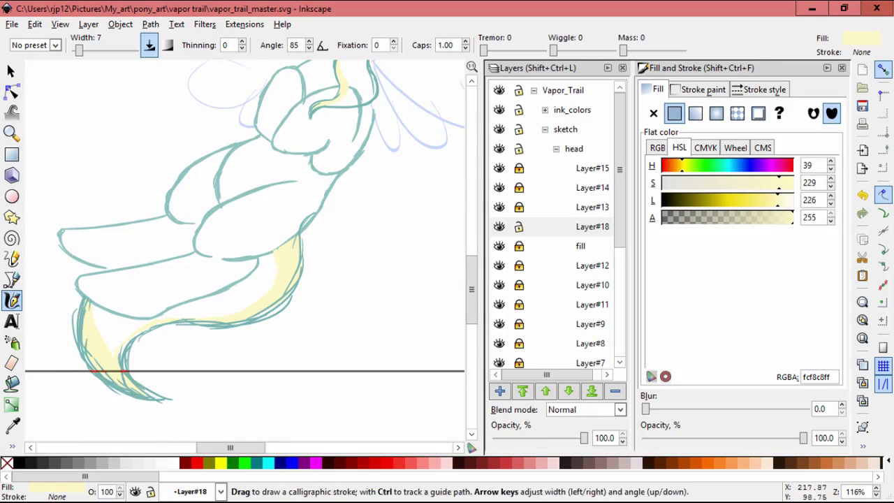
scroll(245, 280, "down", 3)
scroll(347, 299, "up", 1)
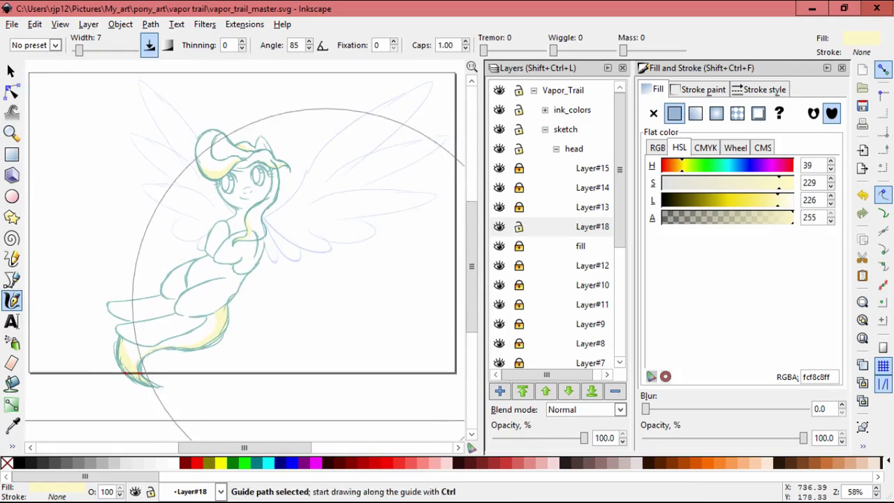
scroll(244, 258, "up", 1)
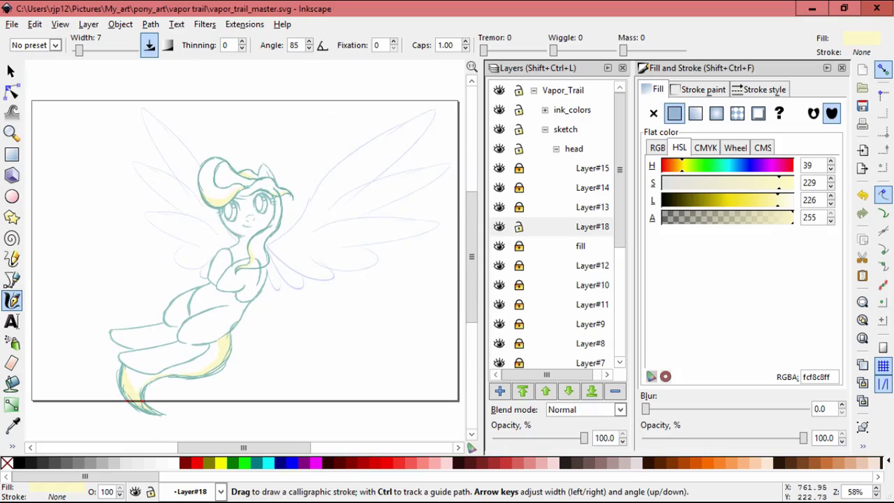
key("ctrl+s")
- Collapse the head layer, select both wings on Layer#3, and move them slightly up and to the left
left_click(593, 226)
left_click(556, 149)
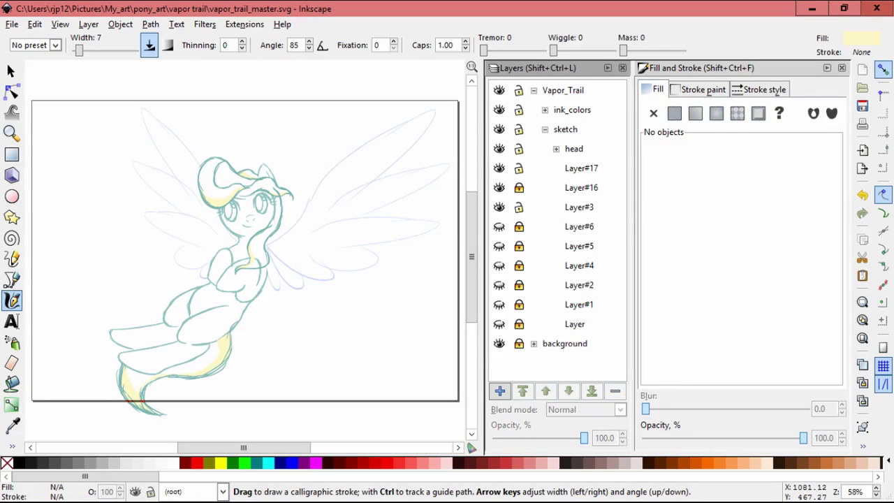
left_click(580, 207)
key("s")
left_click_drag(178, 166, 178, 169)
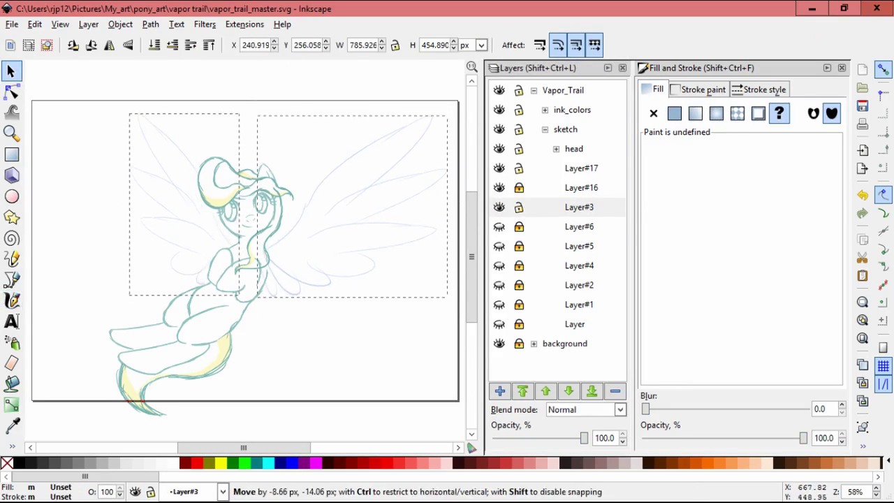
left_click(327, 361)
scroll(247, 252, "down", 1)
scroll(247, 252, "up", 1)
scroll(247, 252, "down", 1)
scroll(248, 250, "up", 1)
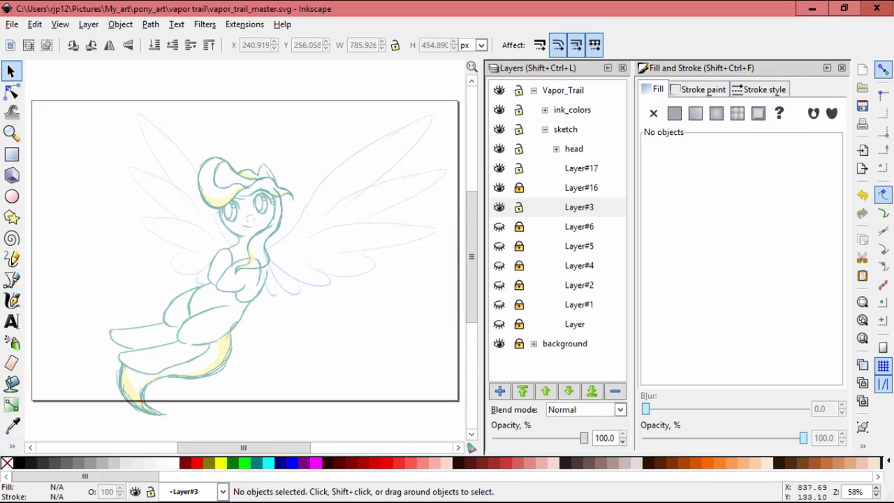
- Lock every layer except Layer#16 and slightly rescale the selected strokes of the crossed forelegs
left_click(499, 187)
left_click(499, 187)
left_click(519, 187, "shift")
scroll(236, 278, "up", 3)
left_click(274, 317)
left_click_drag(291, 308, 171, 199)
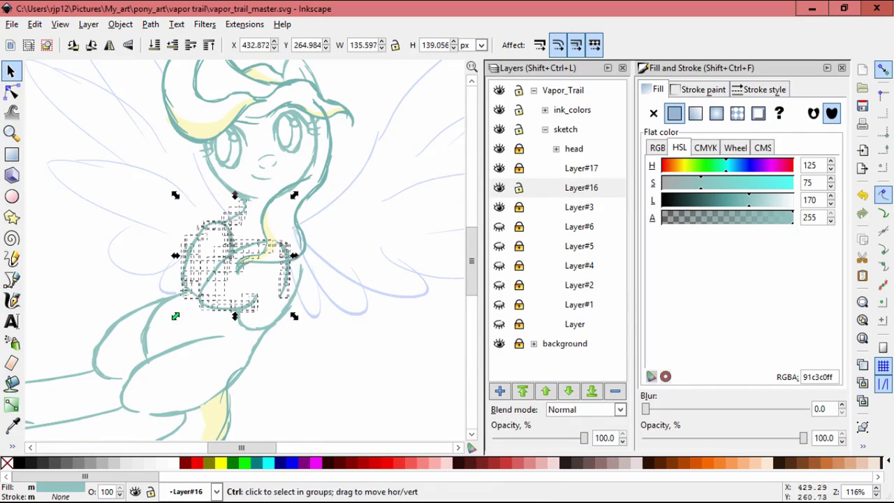
key("Escape")
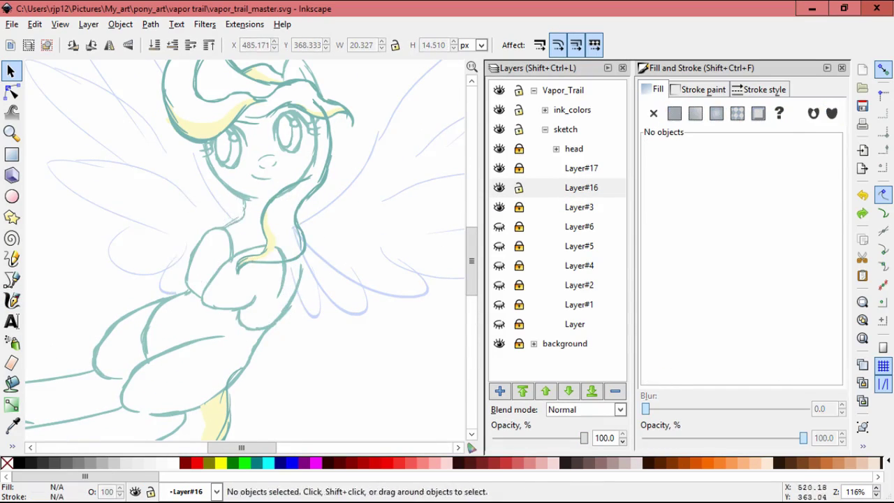
- Reposition individual outline strokes around the crossed forelegs on Layer#16
scroll(220, 249, "up", 2)
left_click(221, 249)
mouse_move(242, 269)
left_mouse_down()
mouse_move(236, 274)
mouse_move(146, 232)
mouse_move(205, 313)
left_mouse_up()
key("Escape")
scroll(209, 265, "down", 3)
scroll(210, 265, "up", 3)
left_click_drag(123, 242, 128, 247)
mouse_move(142, 313)
left_mouse_down()
mouse_move(158, 307)
mouse_move(154, 319)
left_mouse_up()
left_click(175, 322)
left_click_drag(225, 306, 240, 302)
key("Escape")
- Move the inner line of the pony's left-hand foreleg about 6.5 px to the left
left_click(123, 299)
left_click(126, 361)
left_click_drag(204, 209, 193, 210)
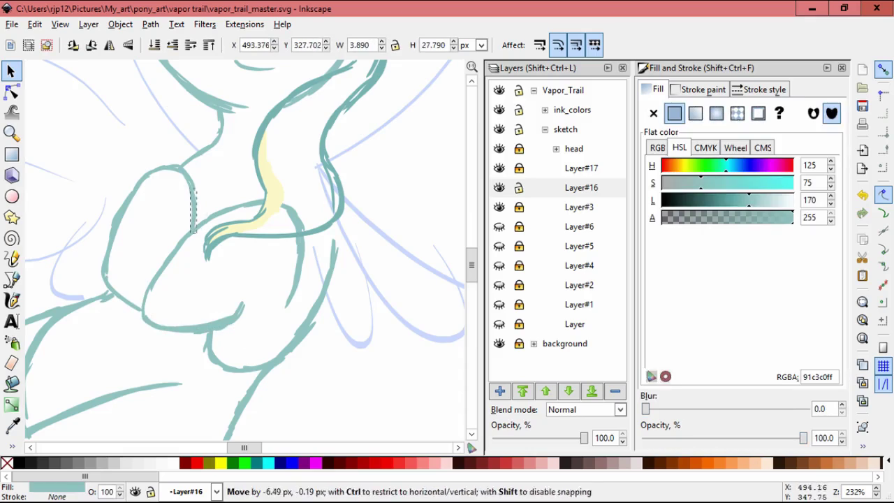
key("Escape")
key("5")
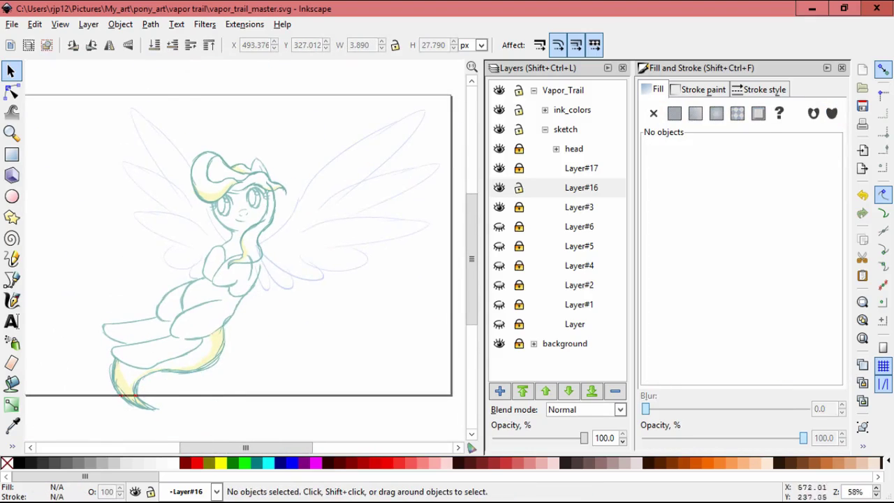
- Stretch the outer line strokes of the right-hand foreleg to about 117% of their height
scroll(244, 238, "up", 3)
left_click_drag(230, 251, 227, 253)
left_click_drag(236, 210, 238, 208)
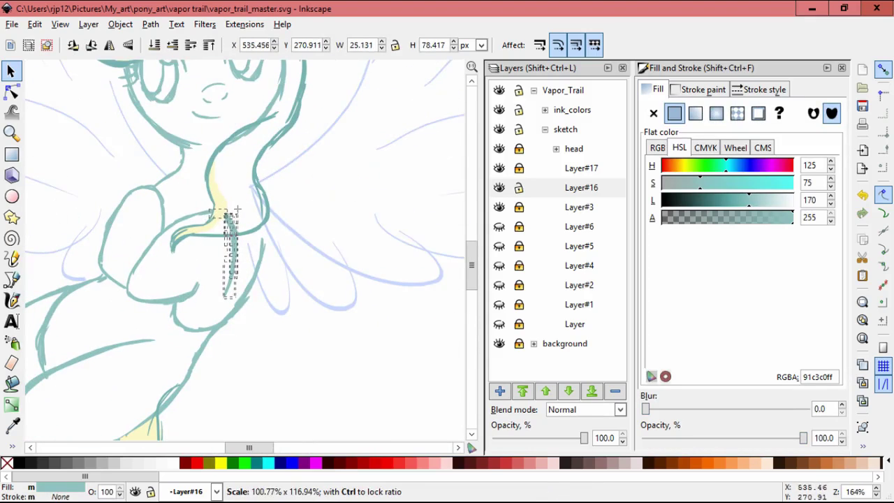
key("Escape")
key("5")
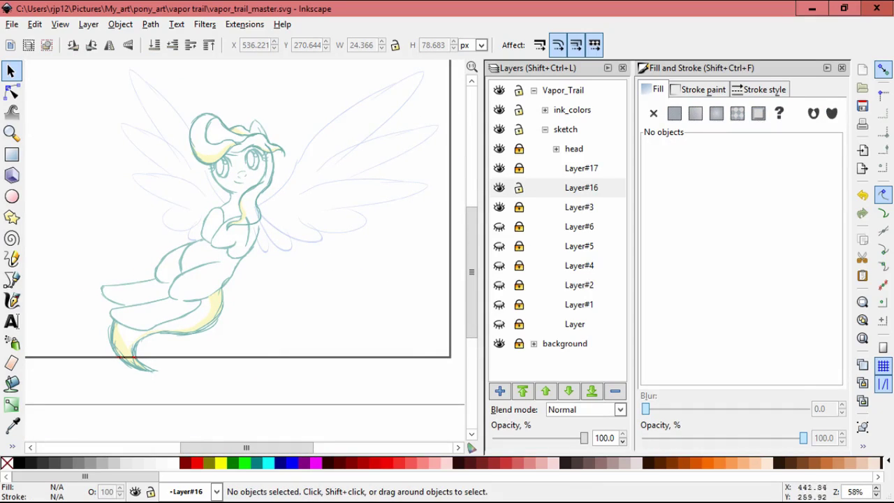
- Move the left-hand foreleg's outline by about -2.5, 3.2 px and stretch its inner line to about 33.5 px high
scroll(202, 231, "up", 3)
mouse_move(199, 140)
left_mouse_down()
mouse_move(239, 279)
mouse_move(190, 283)
left_mouse_up()
left_click(254, 230, "shift")
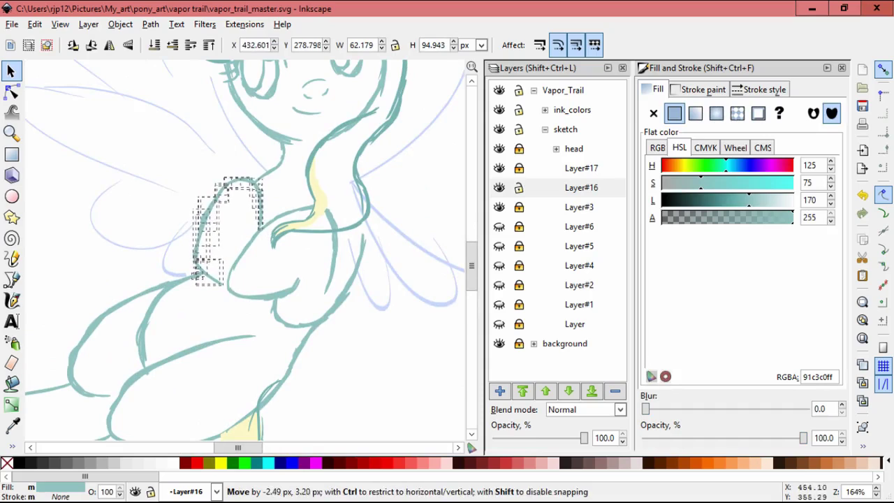
key("Escape")
left_click(200, 260)
left_click(259, 210)
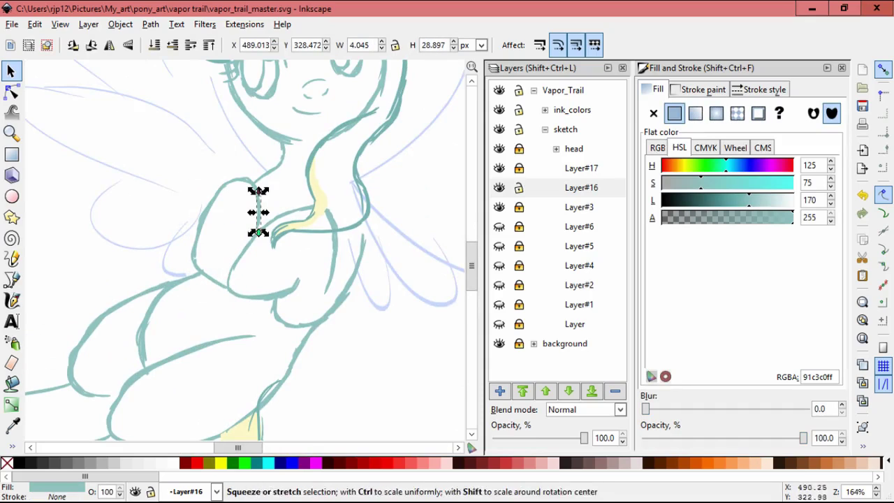
key("Escape")
key("5")
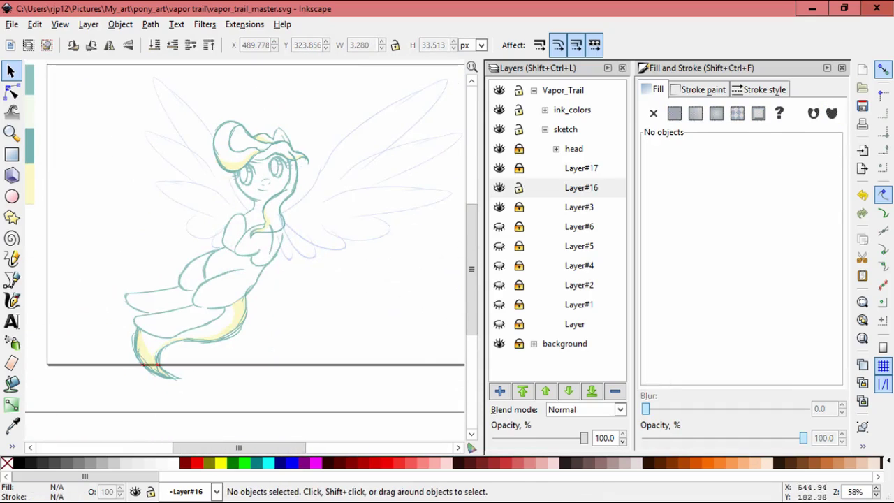
- Sample the body outline's teal and draw calligraphy strokes rounding the left-hand foreleg's elbow where it meets the belly
scroll(233, 245, "up", 5, "ctrl")
key("c")
key("d")
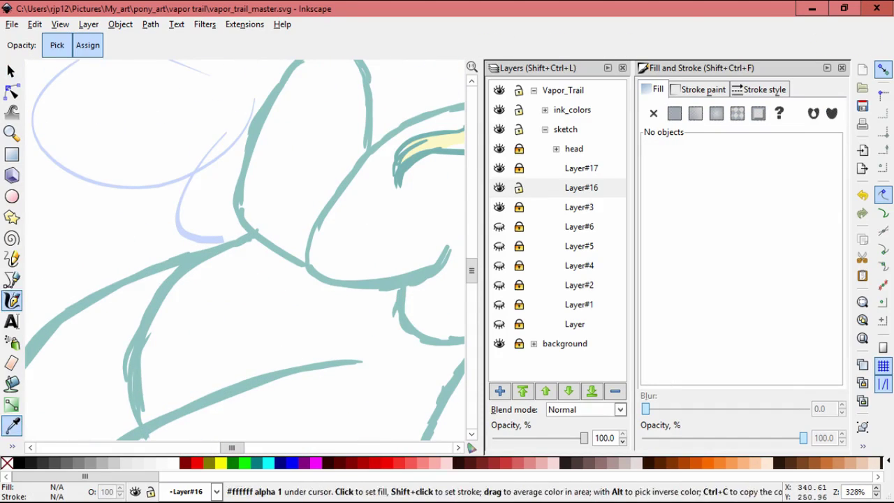
key("c")
left_click_drag(234, 181, 230, 240)
scroll(349, 175, "down", 3, "ctrl")
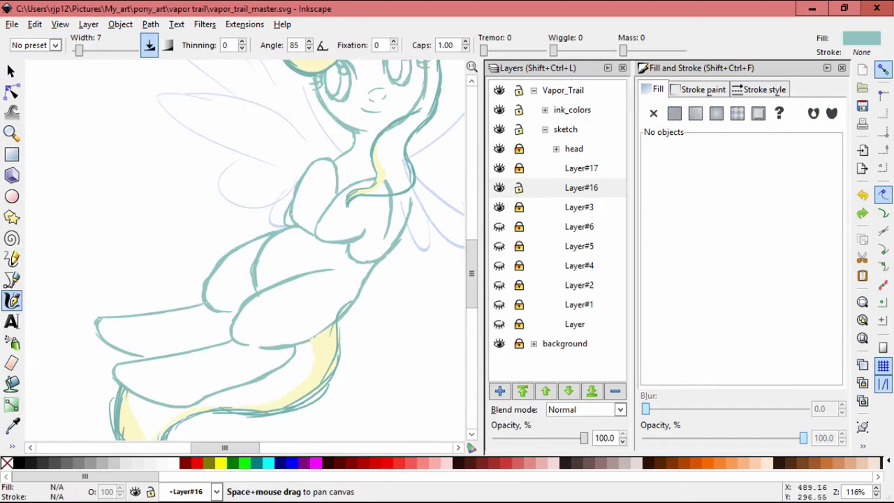
scroll(287, 210, "up", 3, "ctrl")
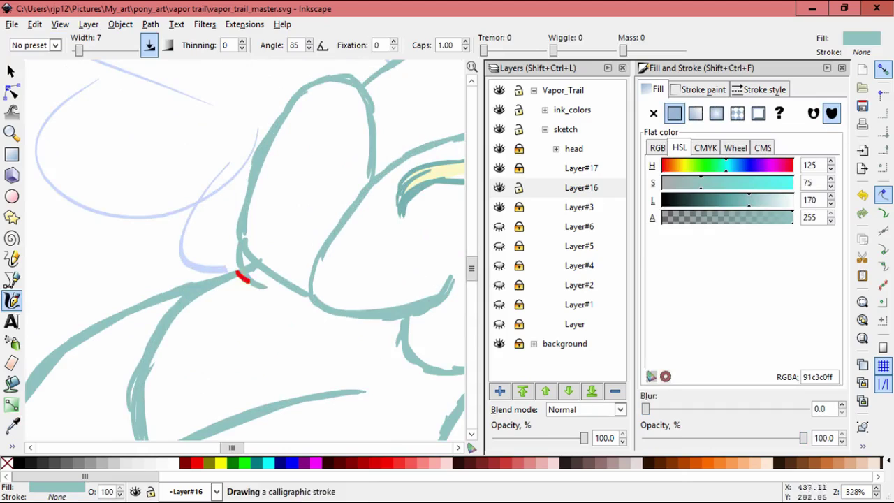
scroll(265, 279, "down", 3, "ctrl")
scroll(266, 279, "up", 3, "ctrl")
left_click_drag(279, 282, 225, 285)
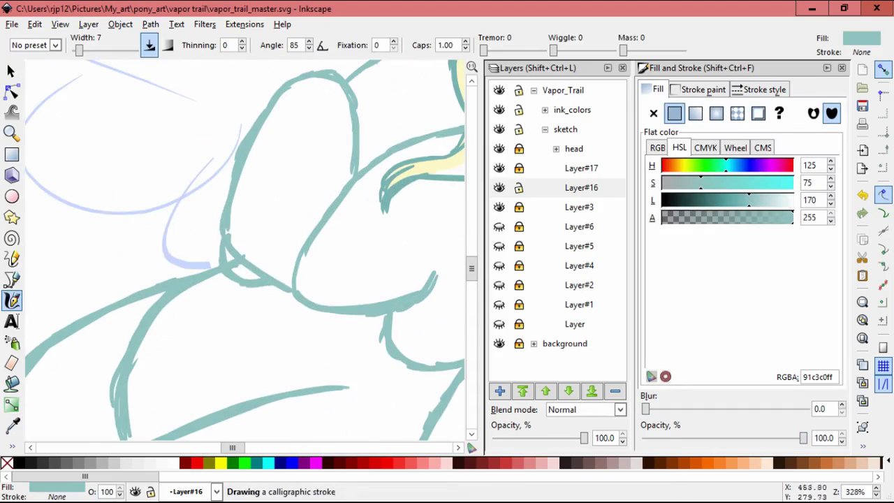
- Move the hip line stroke overlapping the elbow by about -11.9, 3.8 px
key("s")
left_click(141, 208)
key("Escape")
left_click(240, 269)
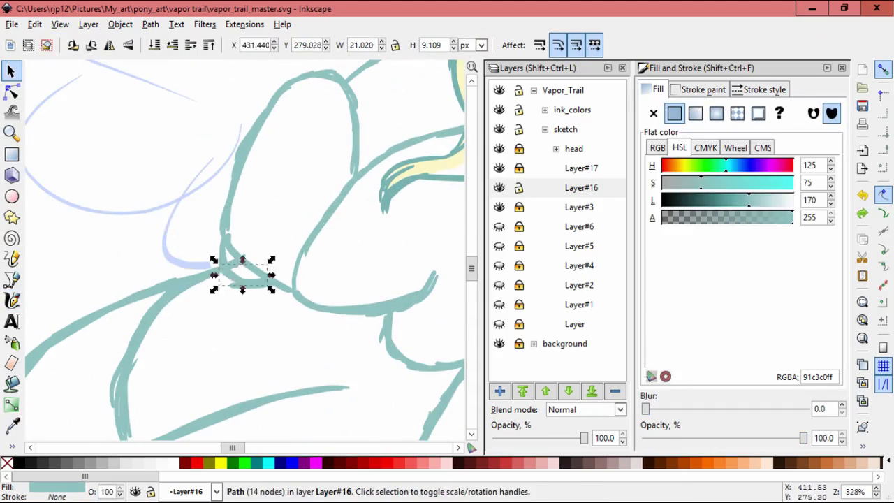
scroll(236, 266, "up", 5, "ctrl")
key("Escape")
left_click(289, 199, "ctrl")
left_click_drag(289, 200, 243, 174)
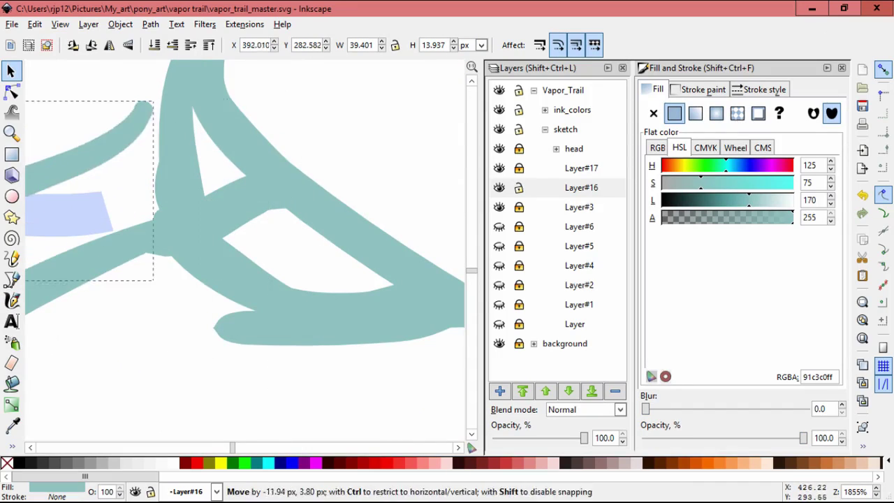
- Reposition the hip strokes beside the elbow and stretch the short connecting stroke to about 11.4 by 6.2 px
scroll(232, 307, "down", 4, "ctrl")
left_click_drag(256, 217, 237, 230)
scroll(237, 231, "up", 2, "ctrl")
left_click(91, 143)
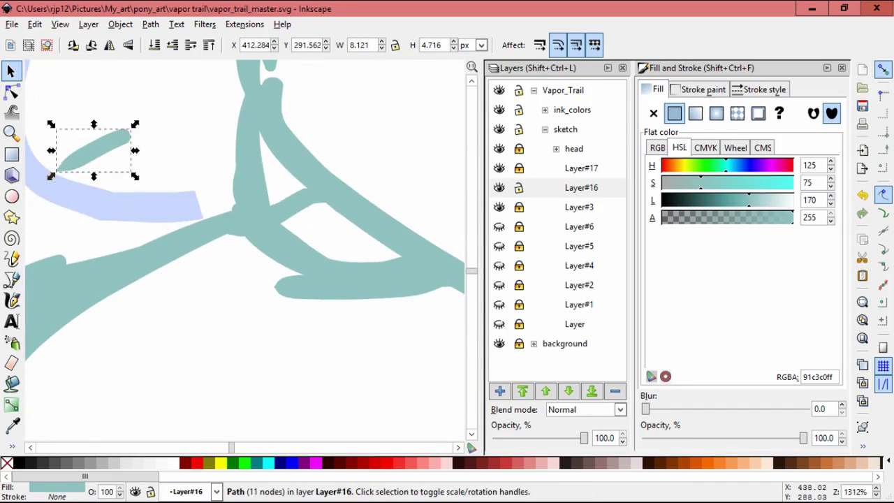
scroll(279, 210, "up", 3, "ctrl")
key("Escape")
left_click(406, 252)
mouse_move(439, 245)
left_mouse_down()
mouse_move(388, 244)
mouse_move(424, 245)
left_mouse_up()
scroll(424, 244, "down", 8, "ctrl")
key("Escape")
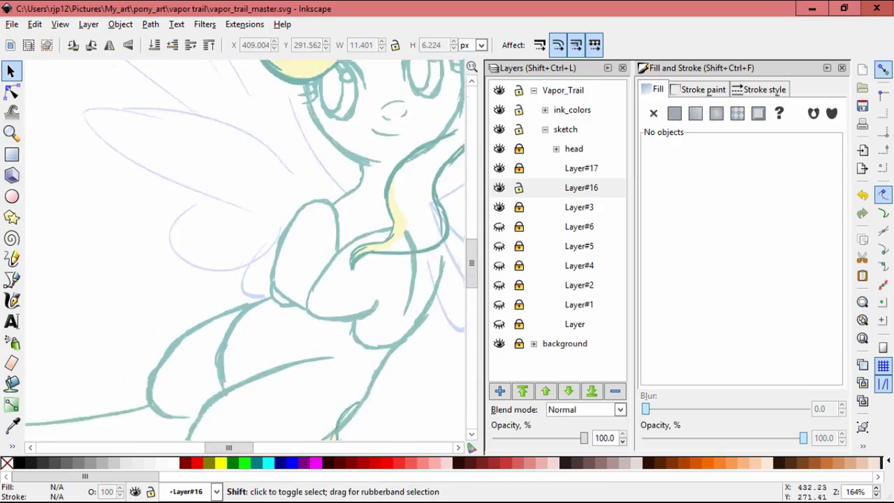
scroll(127, 300, "down", 1, "ctrl")
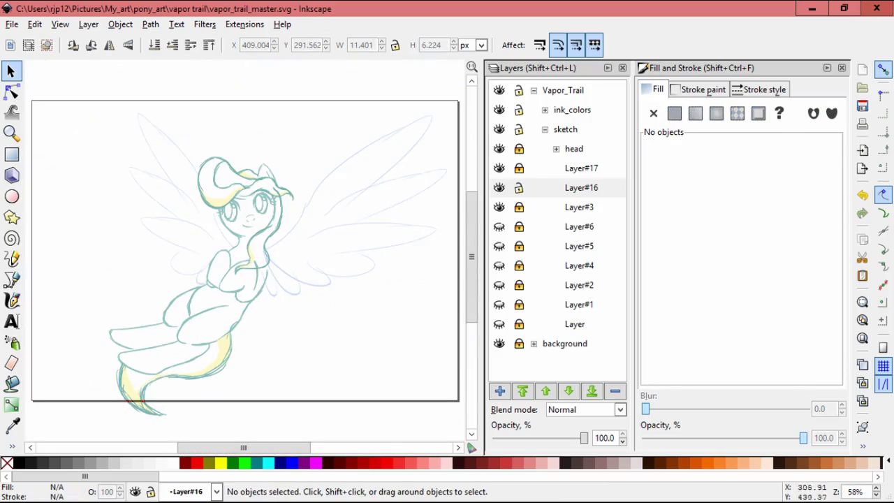
- Check the body without the head layer, unlock Layer#15 and Layer#18, and try selecting the lower body and tail
left_click(581, 187)
left_click(499, 187)
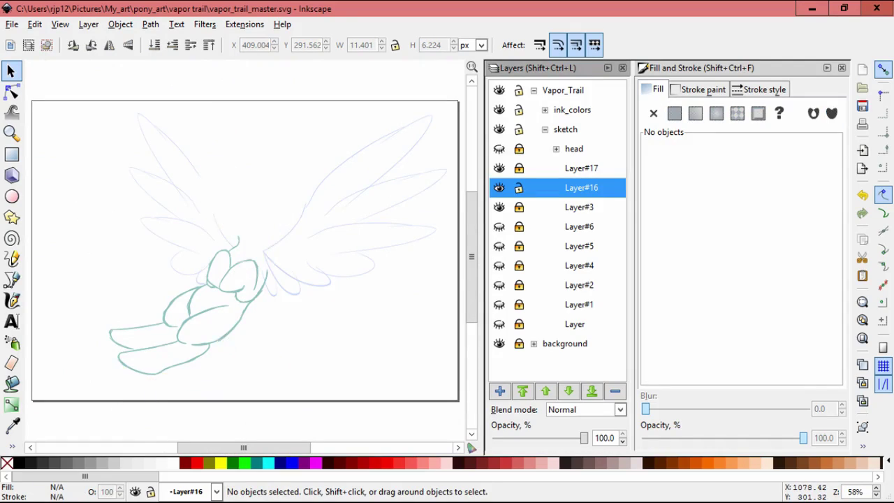
left_click(499, 188)
left_click(556, 149)
left_click(499, 169)
left_click_drag(79, 272, 266, 425)
scroll(220, 187, "up", 5, "ctrl")
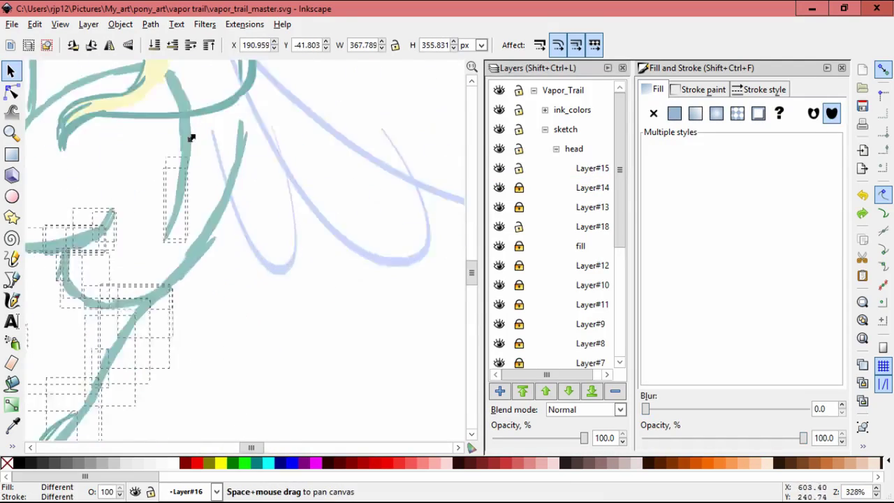
scroll(220, 186, "up", 2)
key("Escape")
scroll(221, 196, "down", 6)
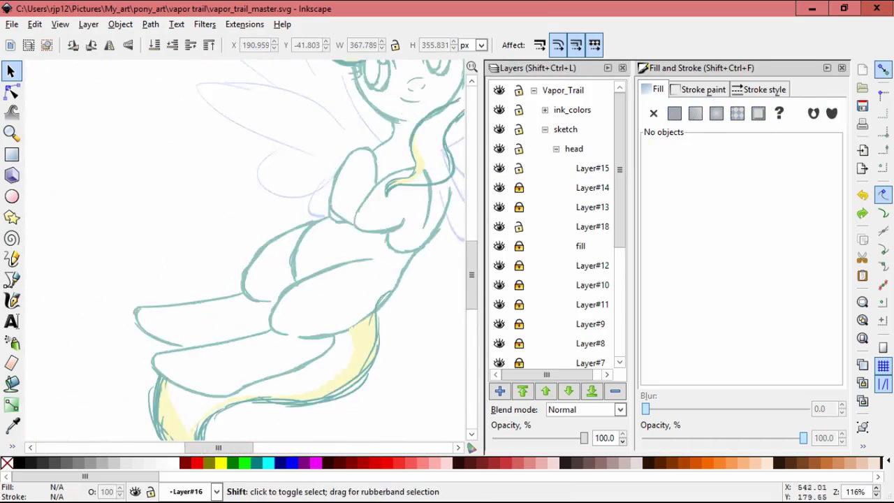
- Select the hips, hind legs and tail together and scale them down to about 341 by 311 px
left_click_drag(217, 211, 279, 238)
mouse_move(152, 288)
left_mouse_down()
mouse_move(119, 297)
mouse_move(111, 363)
mouse_move(200, 412)
left_mouse_up()
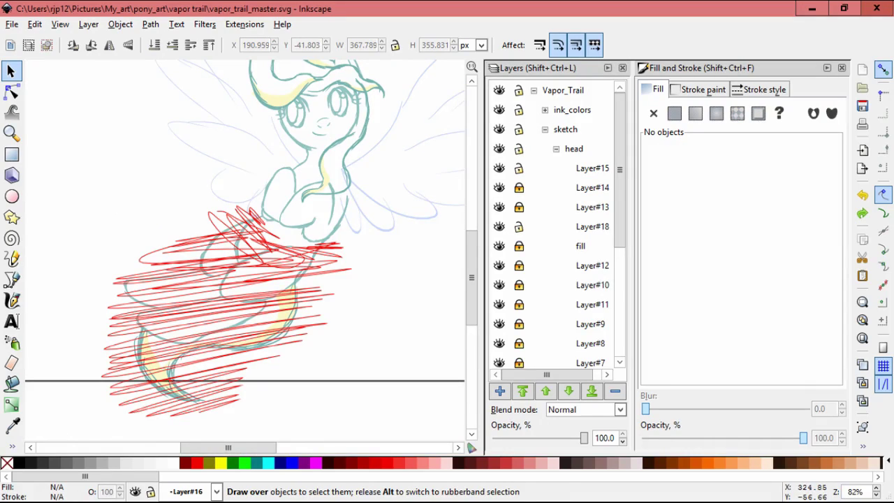
left_click_drag(200, 413, 200, 412)
left_click_drag(342, 429, 86, 250)
left_click_drag(259, 205, 223, 225)
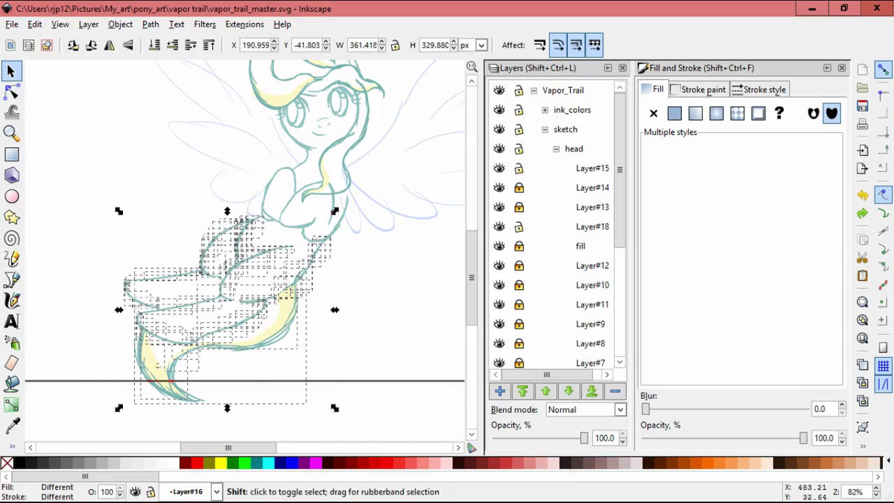
left_click_drag(122, 412, 135, 402)
key("Escape")
- Add a new layer directly above Layer#7 in the head group
key("minus")
key("minus")
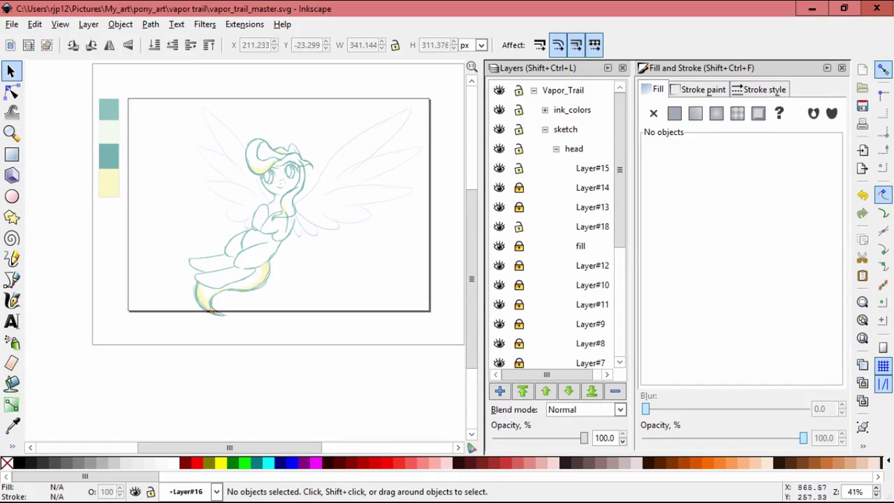
scroll(280, 174, "up", 5)
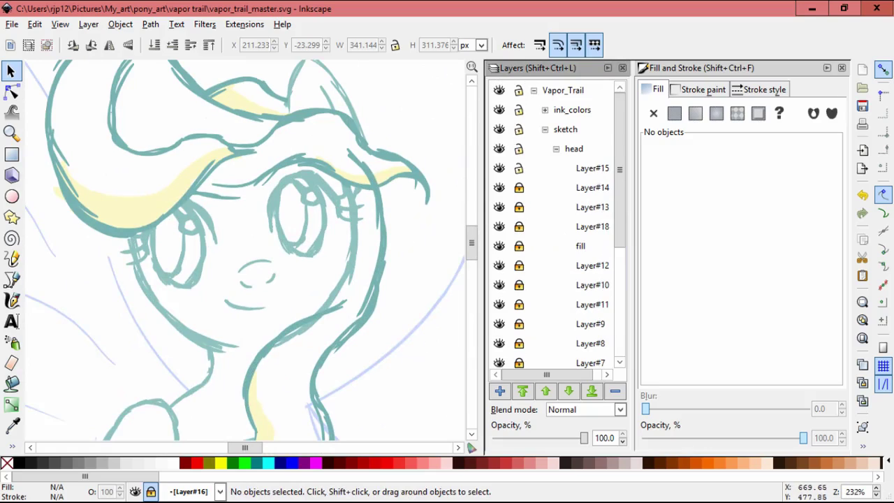
key("ctrl+shift+n")
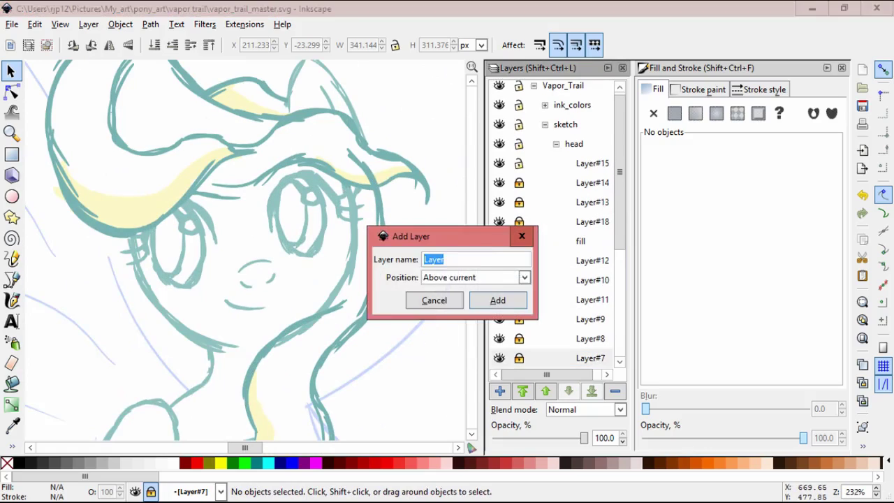
key("Return")
- Shade the outer part of both irises with calligraphic strokes and lighten their fill to c5f0ee
key("c")
left_click_drag(213, 253, 244, 261)
left_click(241, 260)
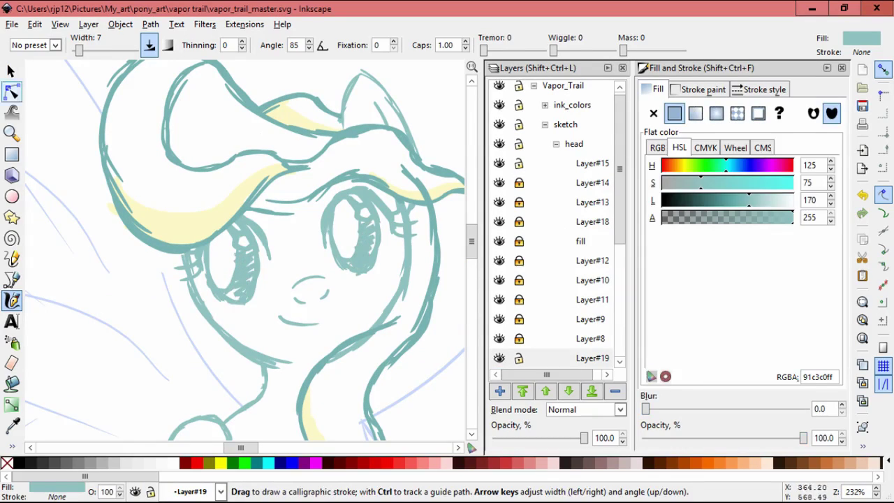
key("F1")
left_click_drag(750, 199, 774, 200)
key("Escape")
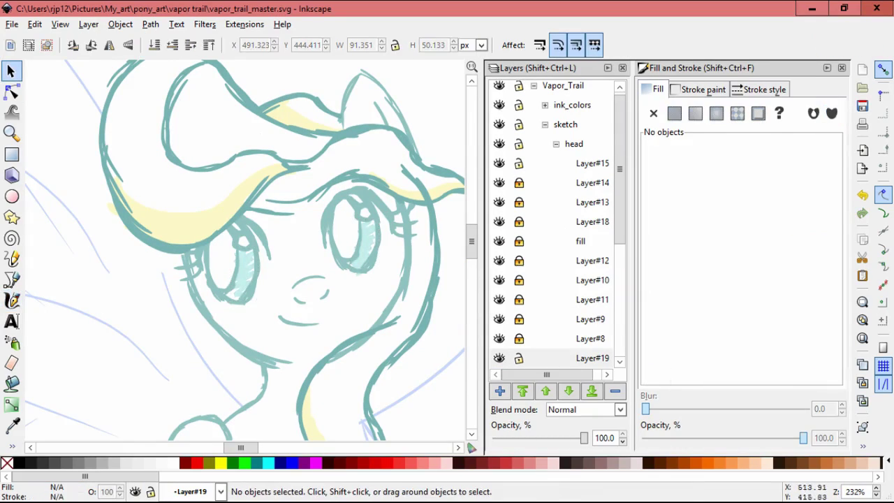
- Paint both pupils with calligraphic strokes and darken their fill to a lightness of 60
key("c")
left_click_drag(213, 246, 224, 241)
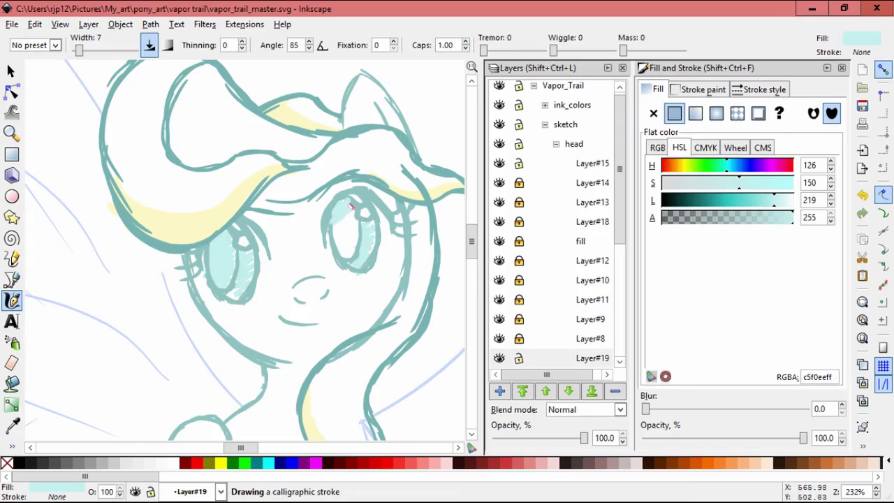
key("F1")
key("ctrl+a")
left_click_drag(717, 200, 693, 199)
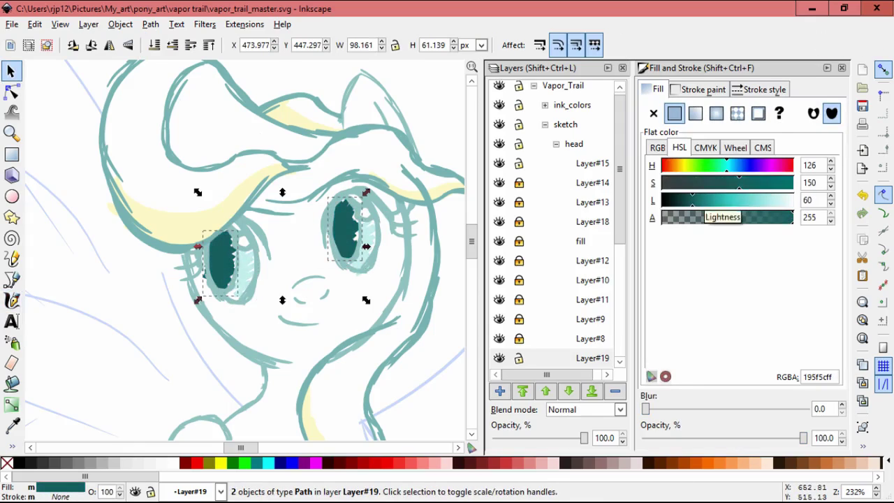
- Try adjusting the left-hand pupil and touch up the dark pupil coloring with further strokes
key("Escape")
left_click(220, 266)
left_click_drag(208, 264, 201, 262)
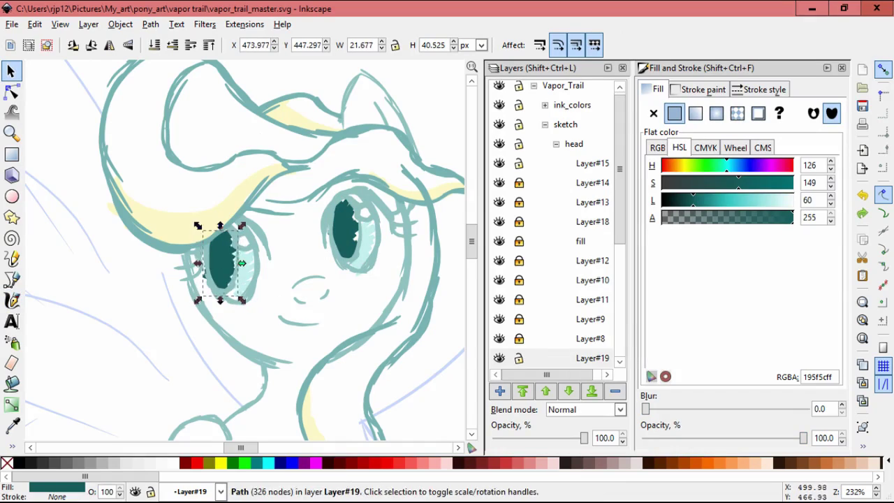
key("Tab")
key("c")
left_click_drag(357, 222, 340, 197)
- Select the iris and pupil coloring and delete it from Layer#19
key("minus")
key("minus")
key("minus")
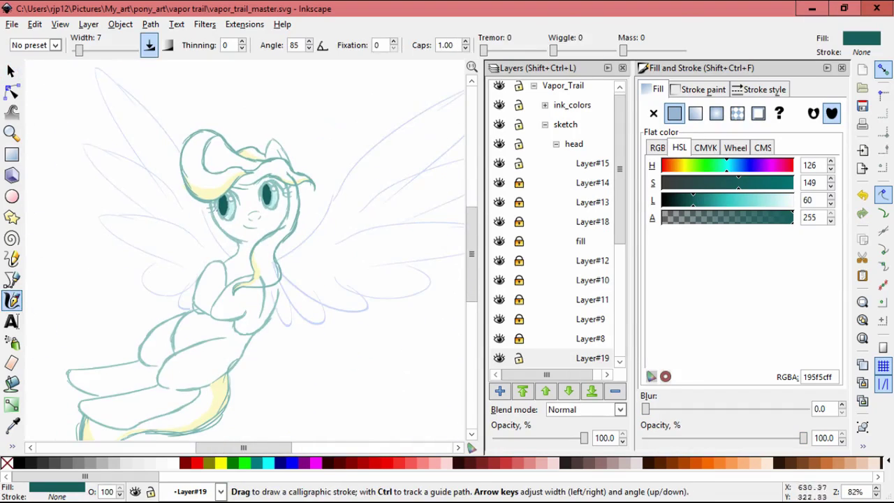
key("F1")
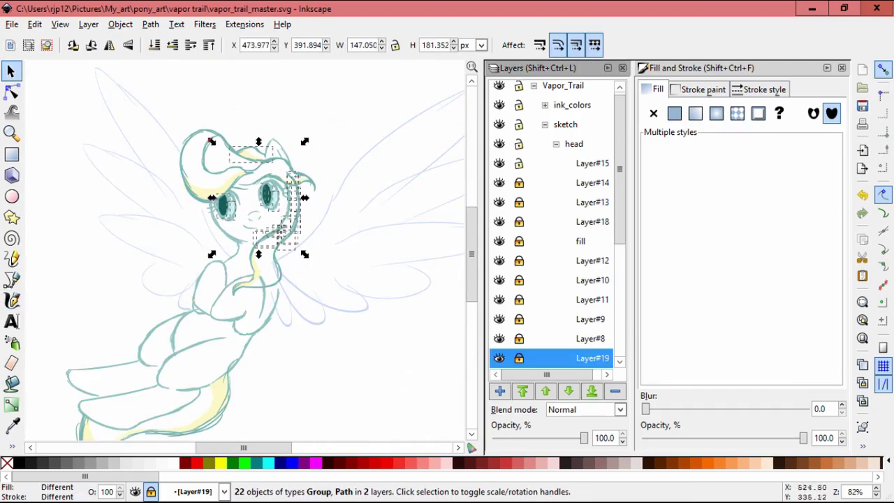
key("Escape")
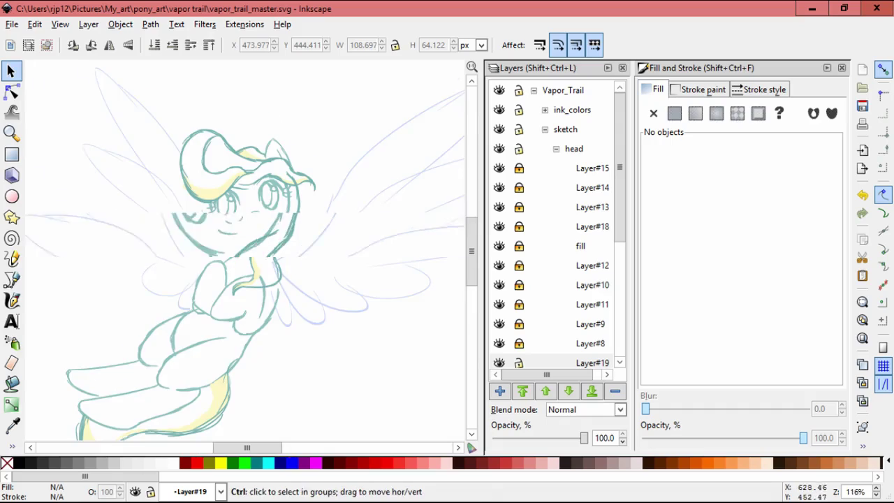
- Paint solid pupils in both eyes on Layer#19, using the eye outline's teal color 91c3c0 for the fill
scroll(236, 191, "up", 3)
key("c")
left_click_drag(187, 244, 190, 246)
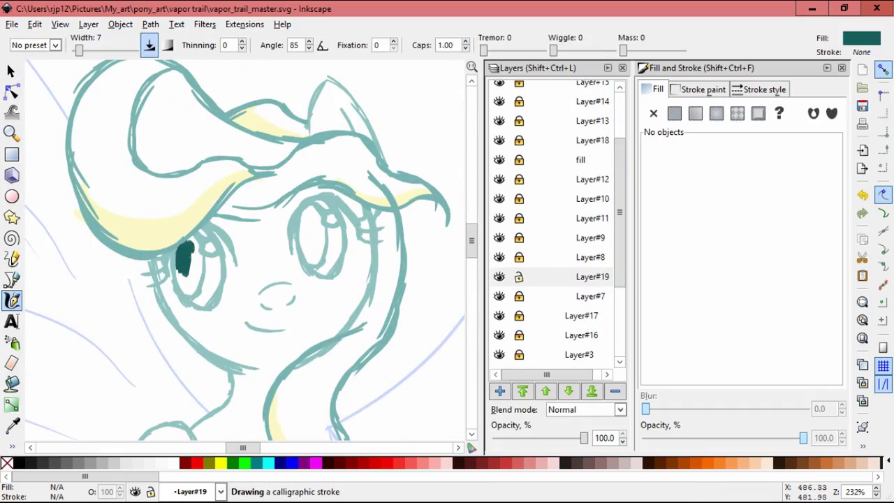
left_click_drag(188, 283, 187, 285)
key("d")
left_click(302, 219)
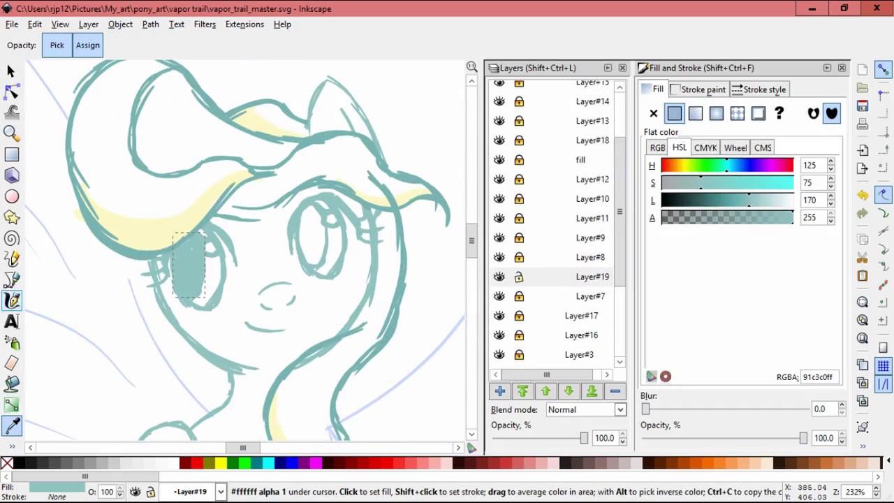
key("d")
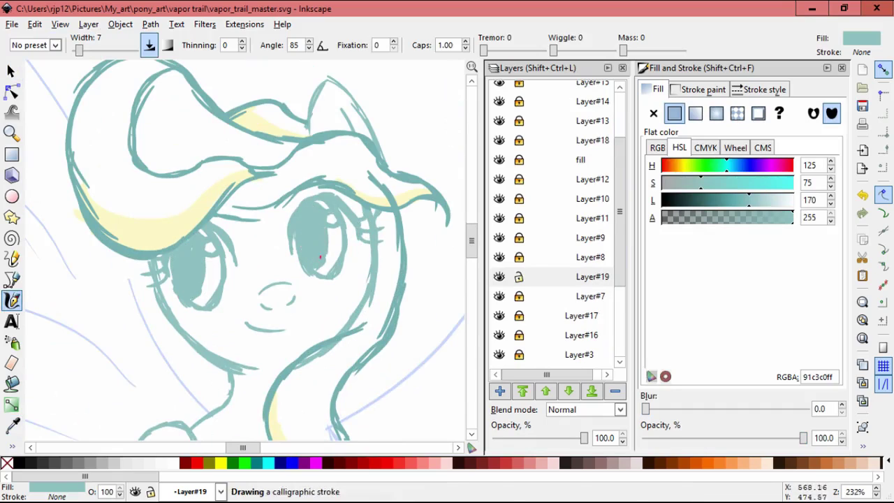
scroll(312, 235, "down", 3)
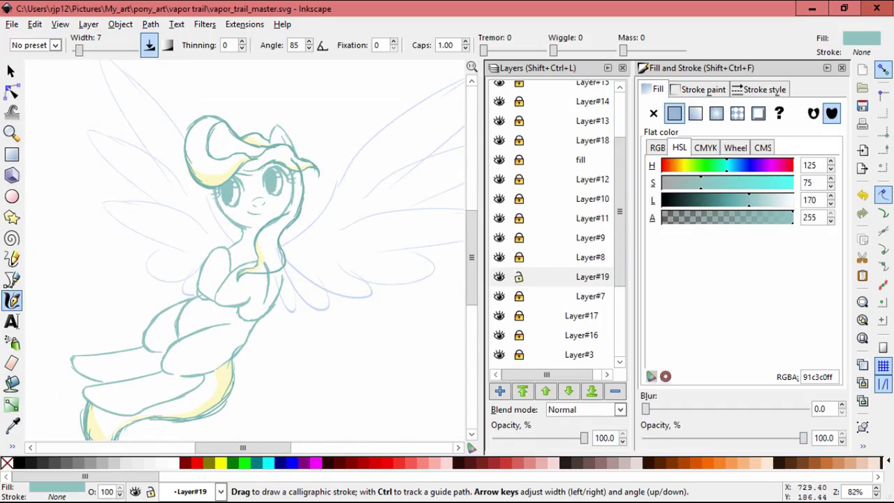
- Unlock Layer#8, Layer#9 and Layer#11 alongside Layer#19 so every part of the eyes can be edited
scroll(269, 157, "up", 2)
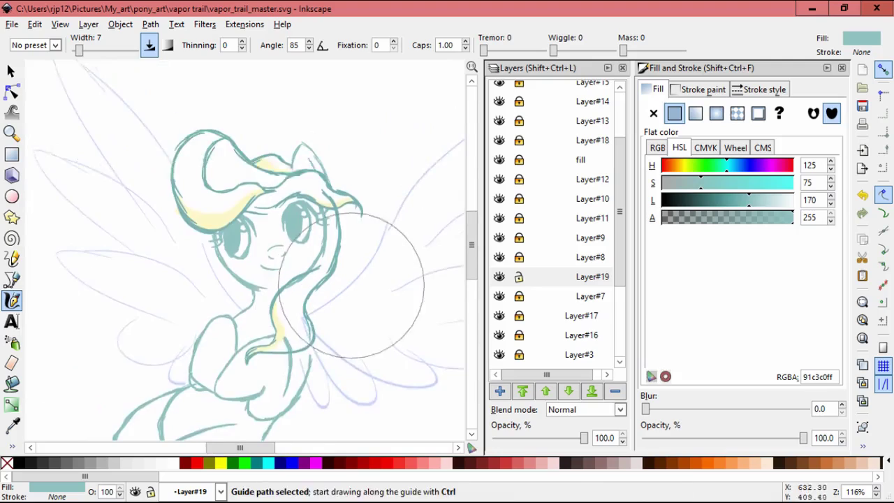
left_click(593, 276)
left_click(519, 257)
left_click(519, 238)
left_click(499, 218)
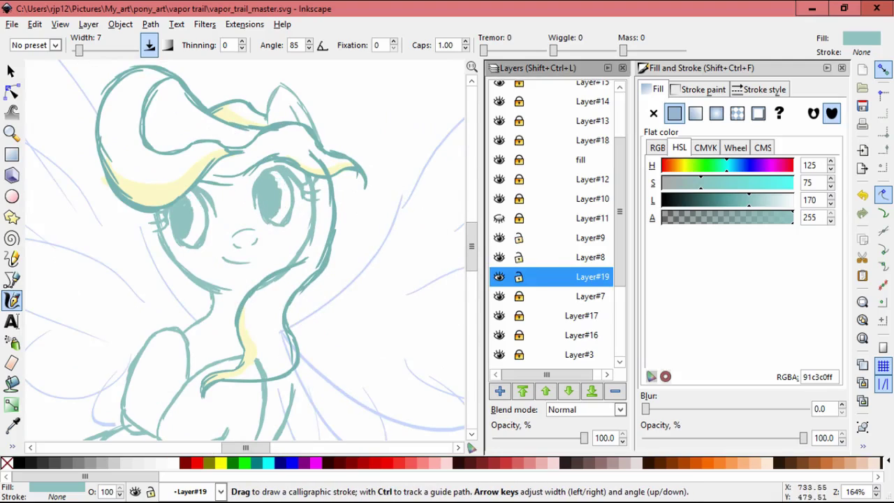
- Rotate the left-hand eye slightly with its lashes and pupil, and select the right-hand eye's strokes together
key("s")
left_click_drag(244, 160, 328, 234)
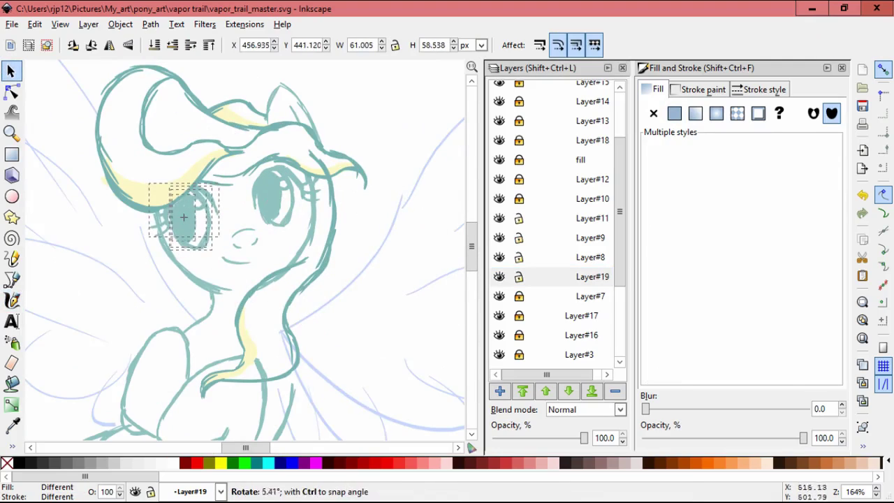
left_click_drag(293, 209, 341, 245)
key("Escape")
scroll(182, 317, "down", 2)
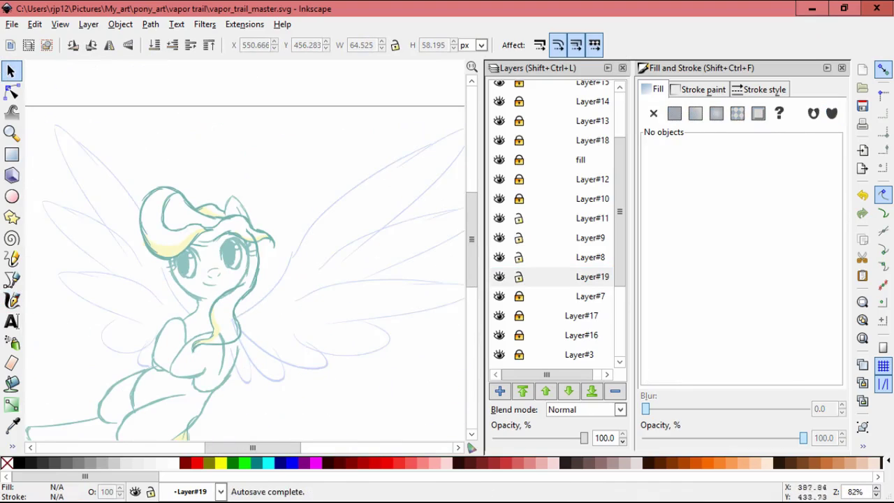
- Adjust the left-hand eye's placement and scale the right-hand eye down to about 60.4 by 54.5 px
scroll(183, 264, "up", 2)
left_click_drag(136, 213, 234, 308)
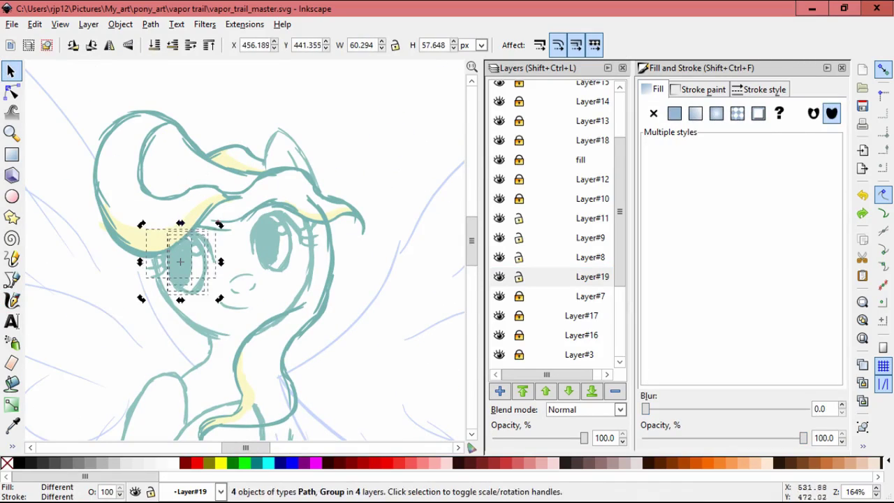
left_click(186, 262)
left_click_drag(234, 220, 244, 234)
left_click_drag(241, 199, 325, 280)
left_click_drag(284, 208, 287, 210)
left_click(285, 210)
key("Escape")
scroll(353, 288, "down", 2)
scroll(245, 266, "down", 1)
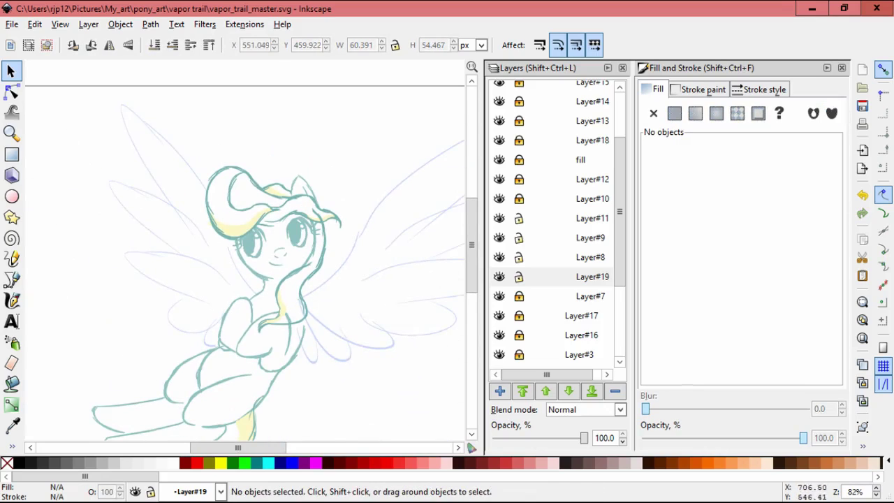
- Move the right-hand eye by about -1.6, -1.8 px
scroll(322, 248, "up", 1)
left_click_drag(287, 228, 285, 224)
key("Escape")
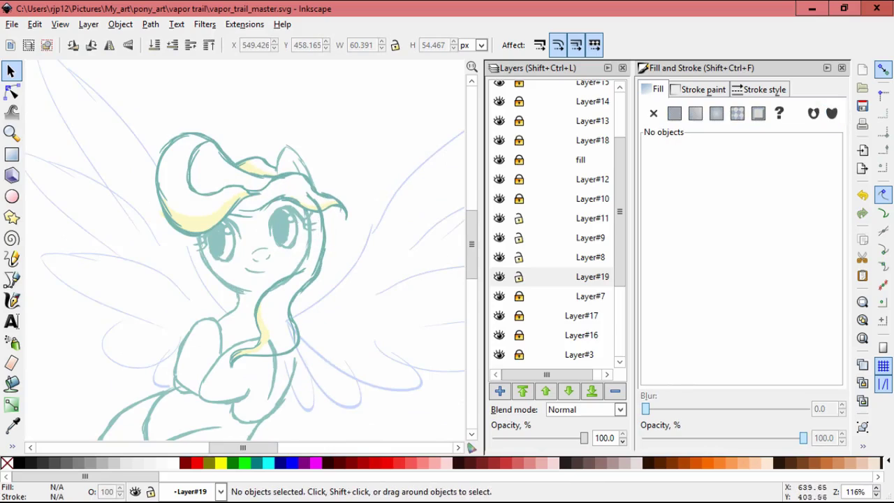
- Lock the eye layers, unlock Layer#10 and replace the mouth with a short upturned calligraphic stroke
left_click(519, 277)
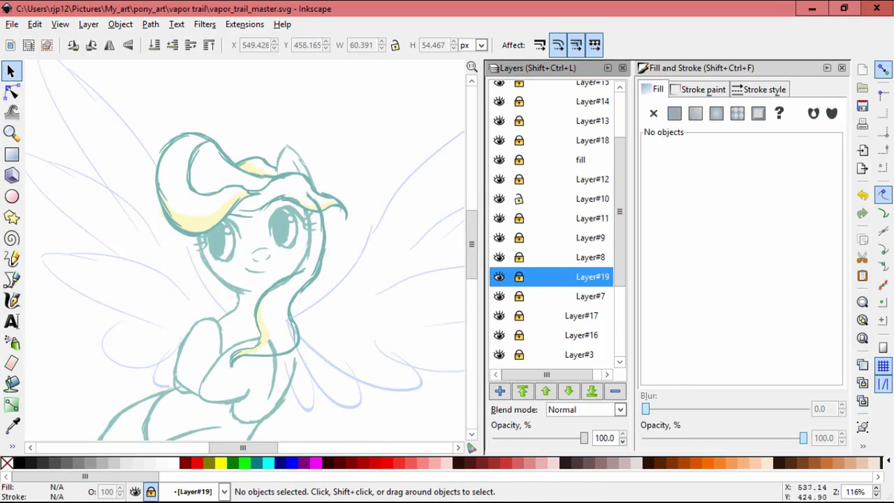
scroll(274, 273, "up", 2)
key("c")
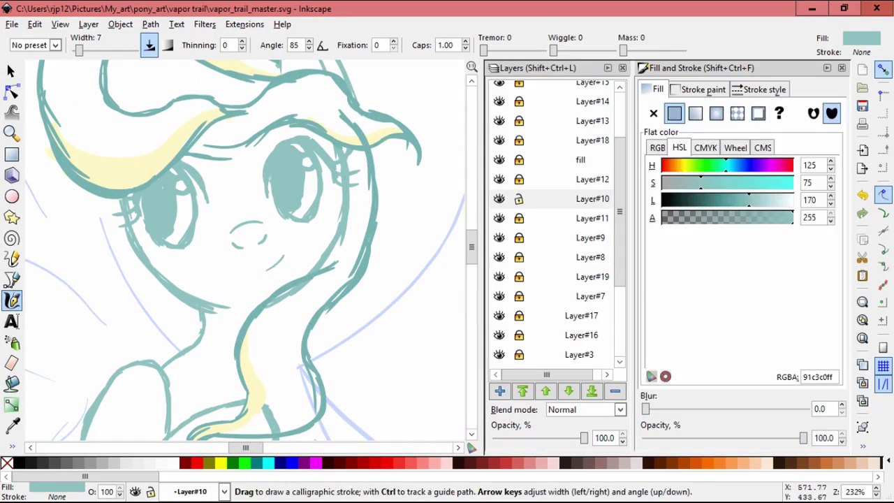
scroll(257, 237, "down", 2)
- Edit the mouth stroke's nodes and extend its lower end leftward into a longer curved smile
key("n")
left_click(259, 269)
scroll(258, 269, "up", 4)
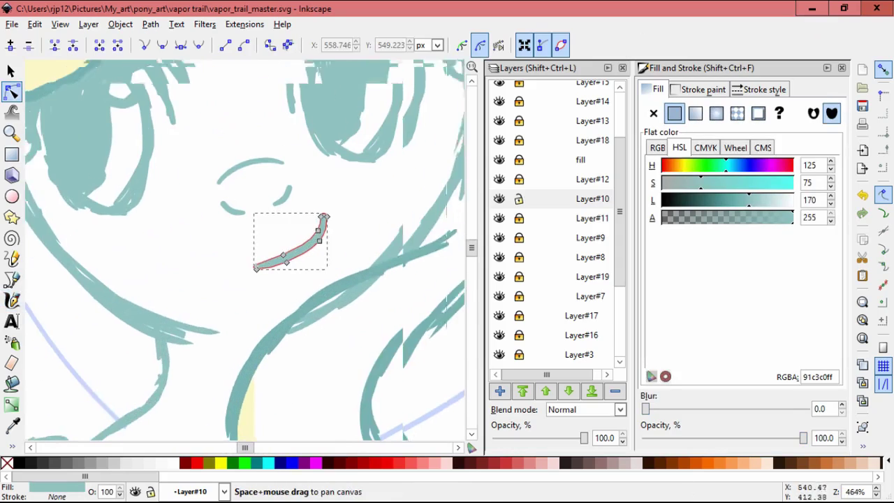
scroll(244, 258, "up", 1)
left_click(240, 251)
scroll(239, 252, "up", 1)
scroll(216, 198, "up", 2)
left_click_drag(216, 199, 180, 203)
scroll(280, 321, "down", 2)
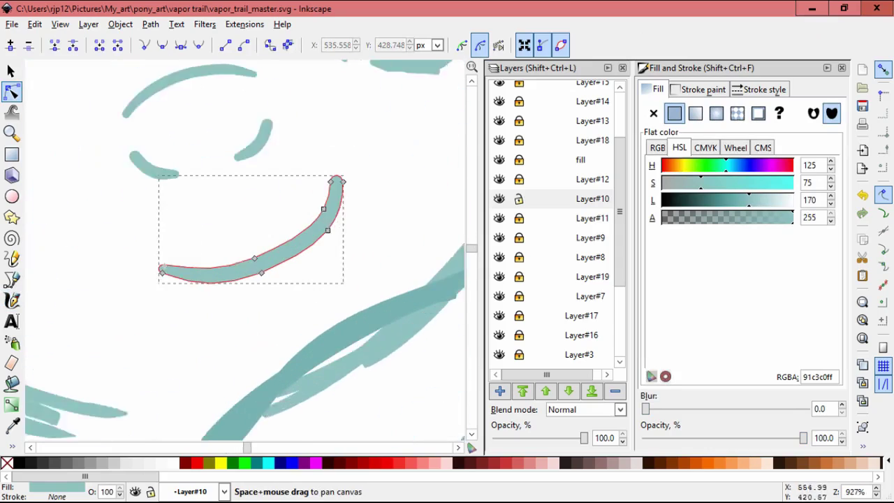
- Reshape the smile's middle and left-end nodes and handles to smooth its curve and refine its thickness
scroll(240, 241, "up", 1)
left_click_drag(239, 242, 243, 259)
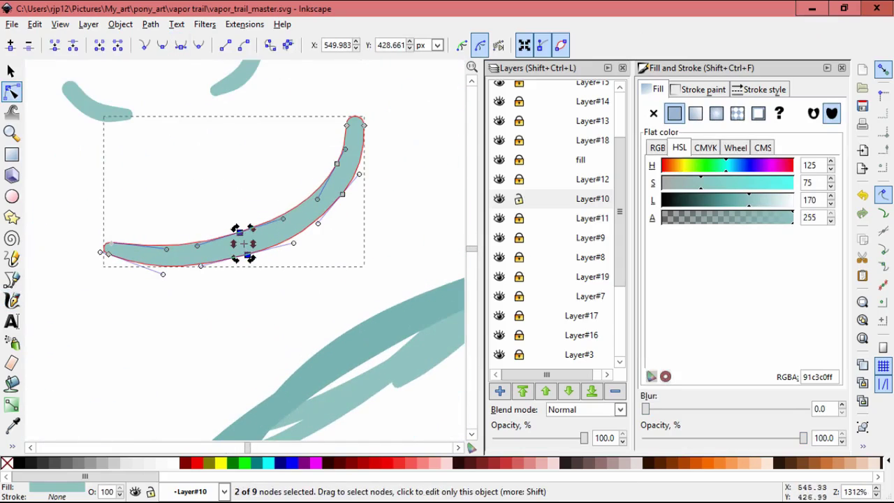
left_click_drag(262, 264, 172, 262)
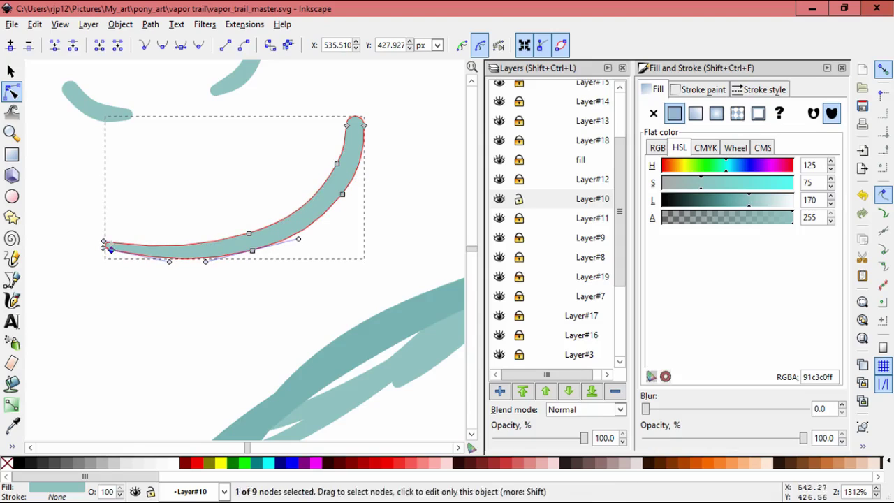
left_click(111, 246)
left_click_drag(111, 244, 134, 216)
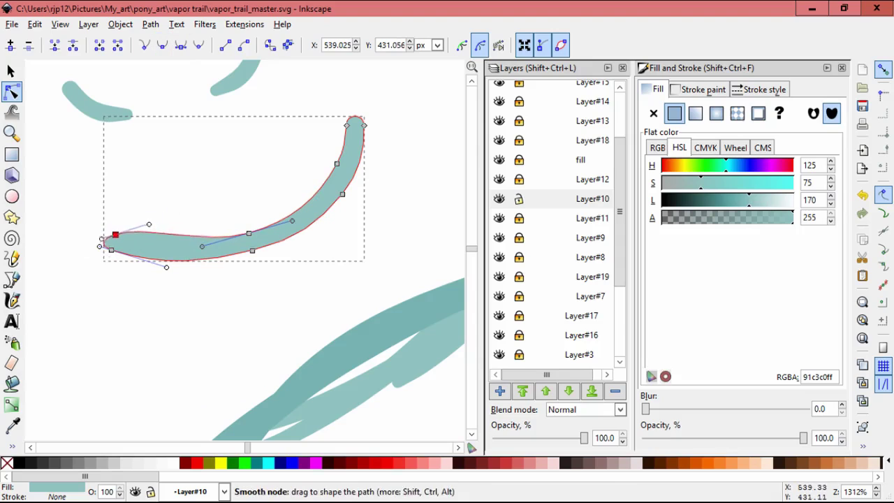
key("Escape")
scroll(245, 251, "down", 9)
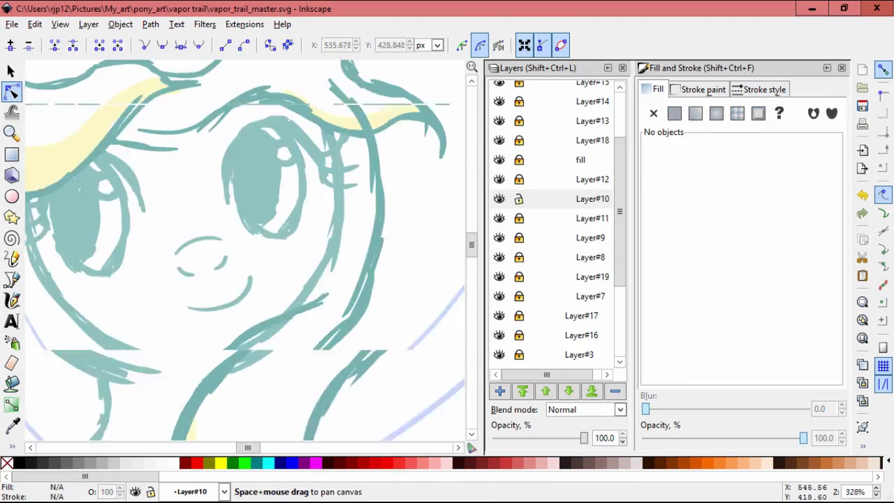
- Lock Layer#10, unlock Layer#8, Layer#9, Layer#11 and Layer#19, and nudge the right-hand eye slightly up and right
scroll(234, 193, "up", 3)
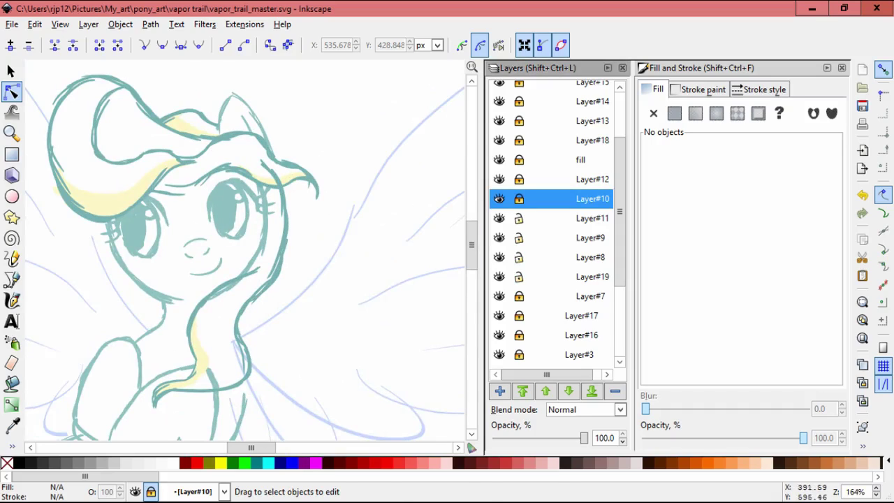
key("s")
left_click_drag(203, 175, 259, 241)
left_click_drag(230, 210, 232, 208)
- Reposition the left-hand eye with its lashes and pupil and resize it to about 59.5 by 57.1 px
left_click_drag(98, 192, 175, 269)
left_click_drag(140, 231, 235, 229)
left_click(165, 212)
left_click(163, 216)
key("Escape")
scroll(166, 220, "down", 3)
scroll(166, 220, "up", 3)
left_click_drag(171, 196, 249, 269)
key("Escape")
scroll(246, 257, "down", 2)
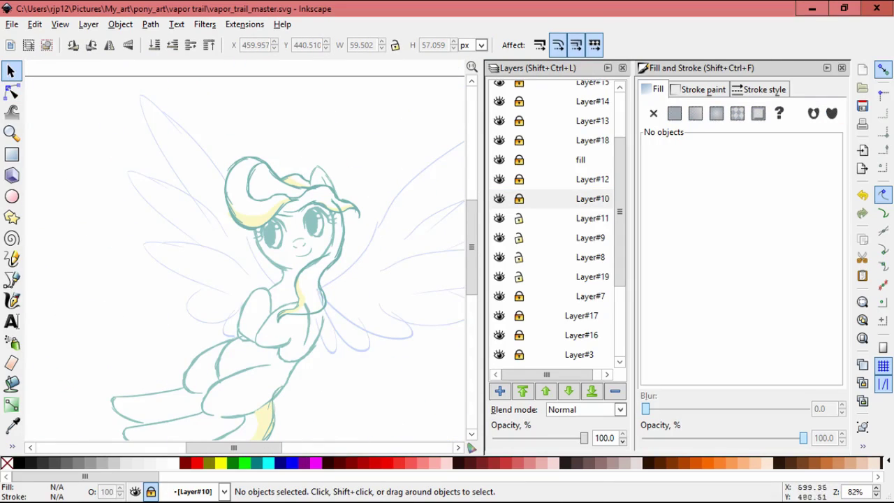
- Unlock Layer#10, reposition the nose and mouth slightly together, and view the whole page
scroll(299, 268, "up", 2)
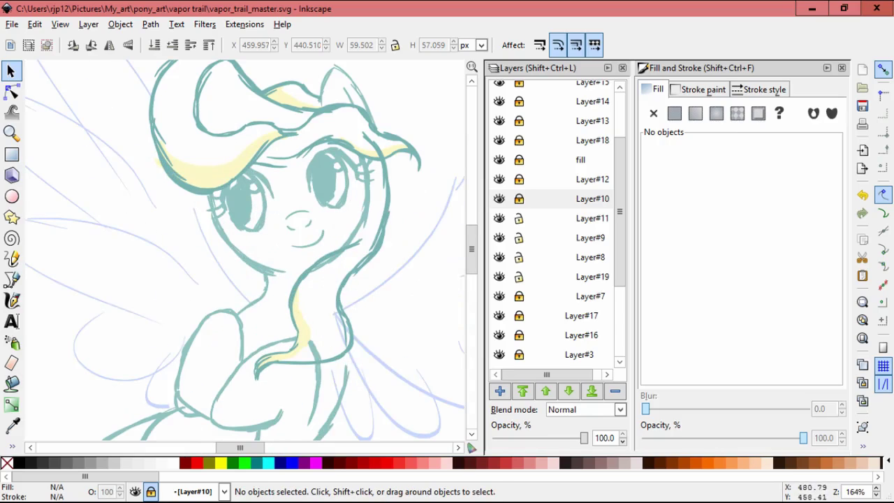
left_click(519, 199)
left_click(307, 230, "ctrl")
key("Escape")
key("5")
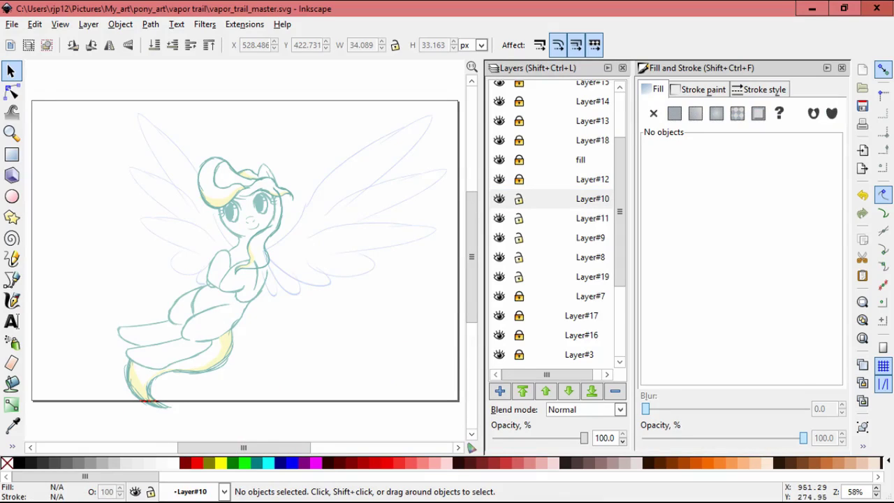
key("minus")
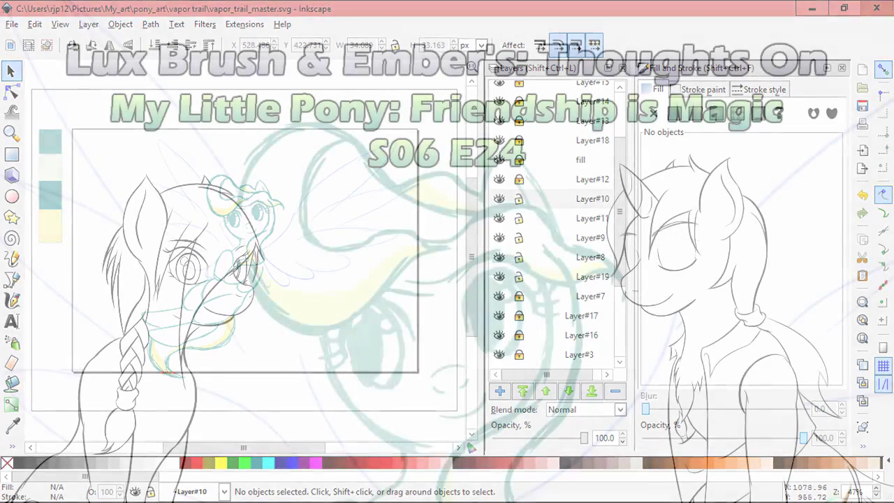